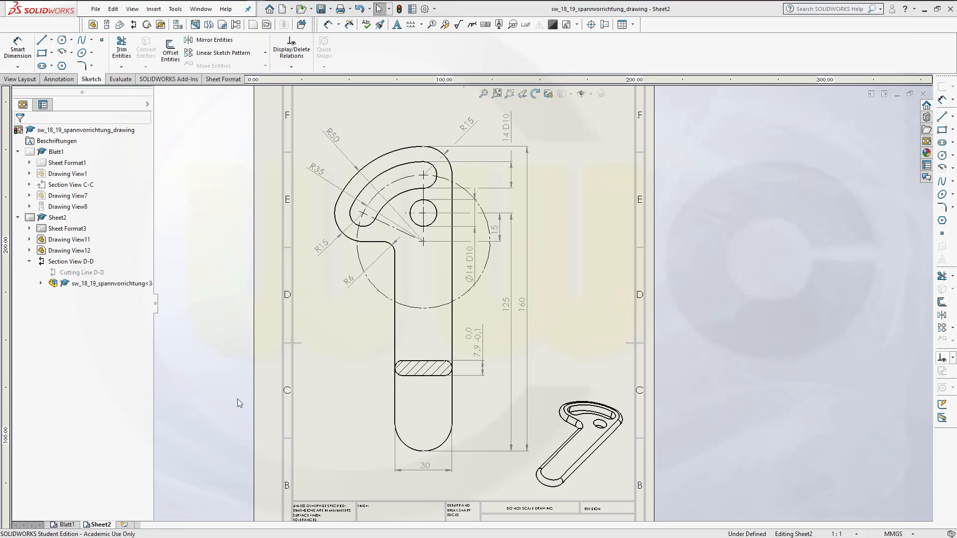
Step: Add a third sheet to the drawing
left_click(124, 525)
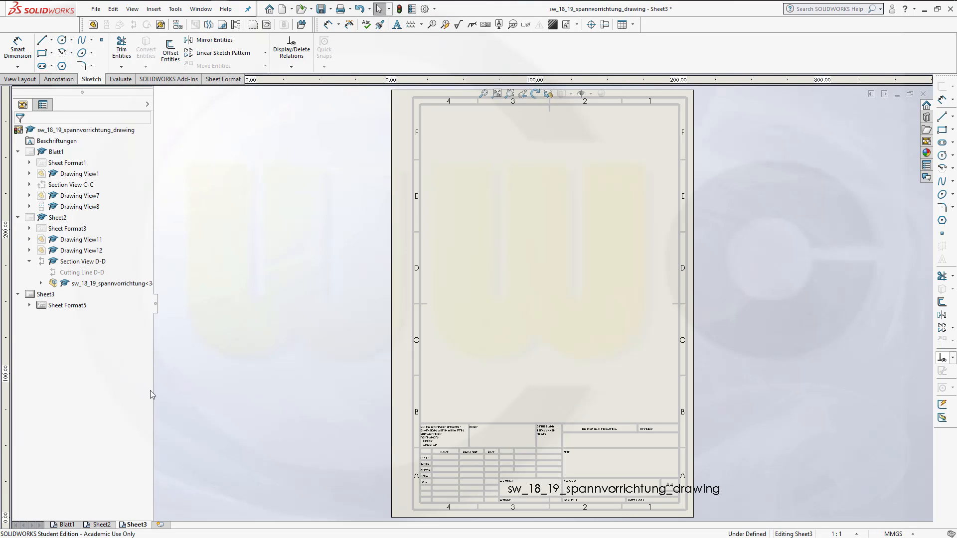
right_click(39, 295)
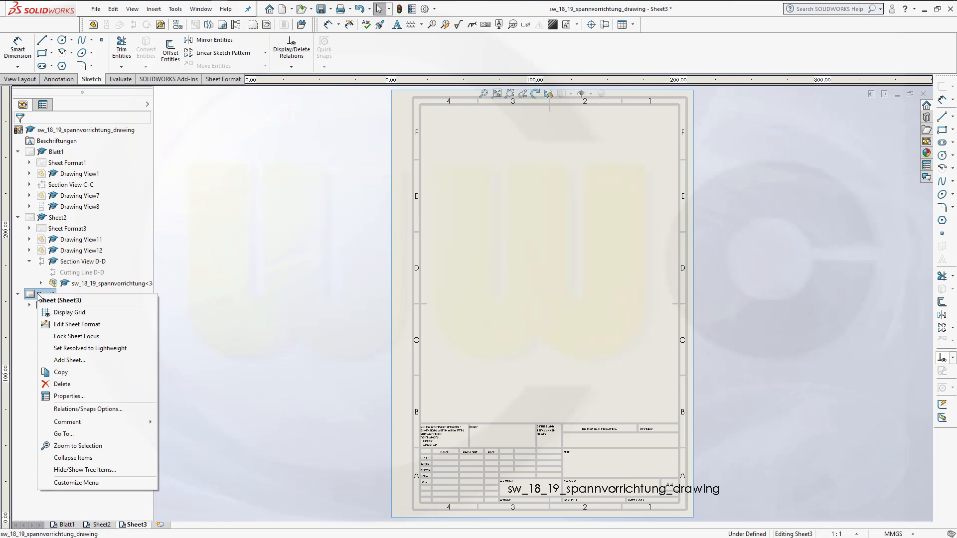
left_click(244, 318)
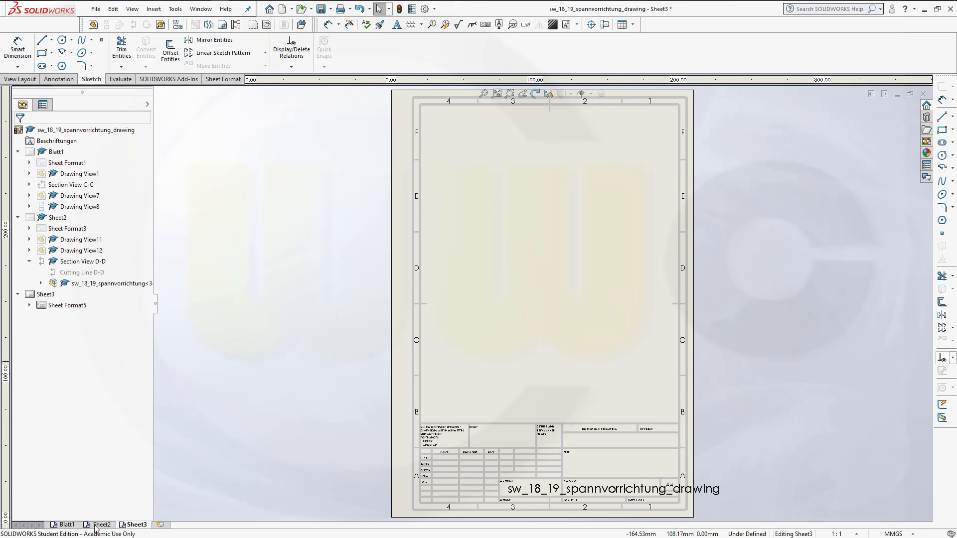
Step: Examine the sheet format of Sheet3 in its editing mode, as well as the sheet's properties
mouse_move(96, 528)
right_click(59, 296)
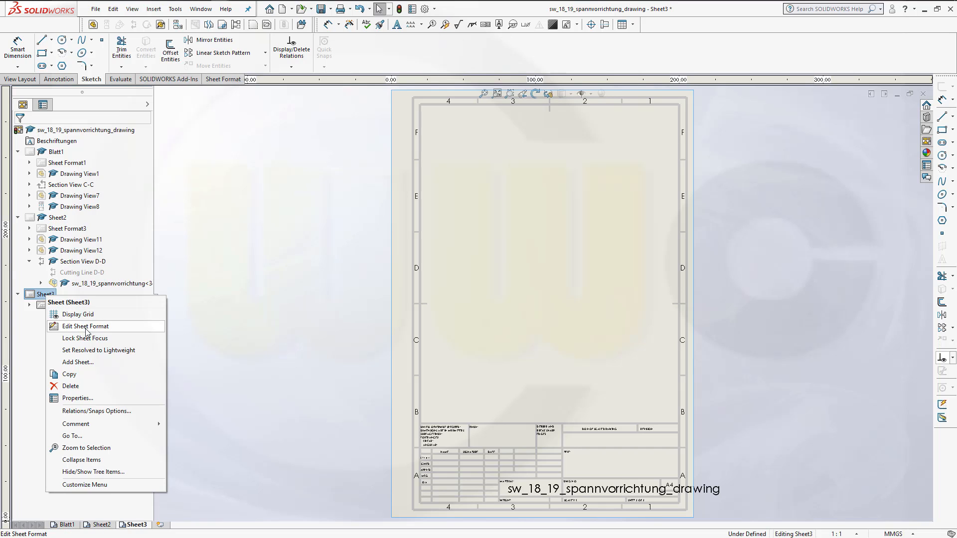
left_click(86, 326)
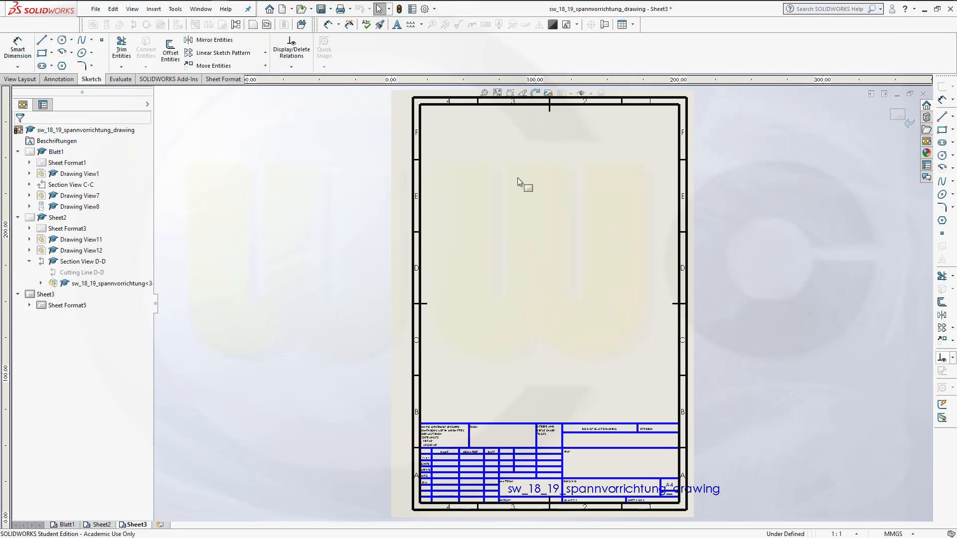
left_click(908, 124)
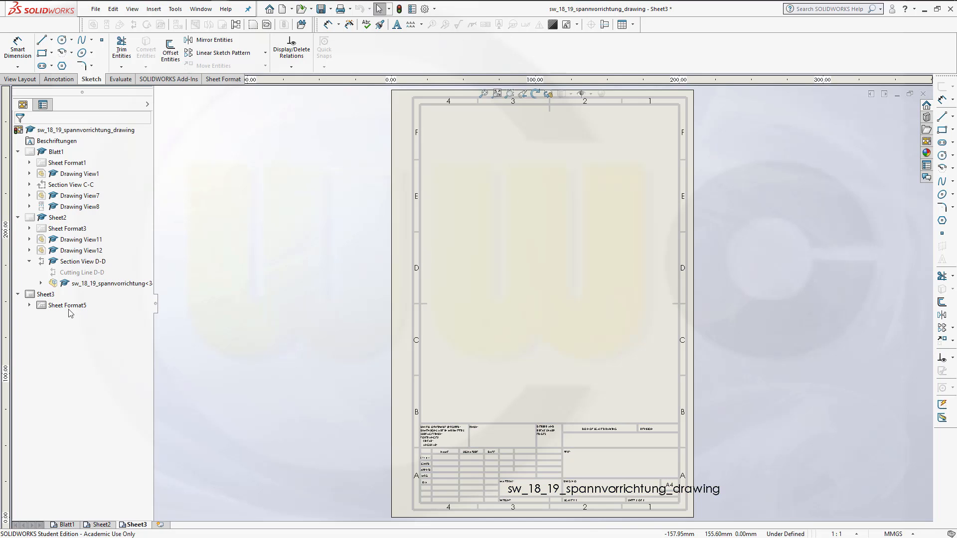
right_click(54, 297)
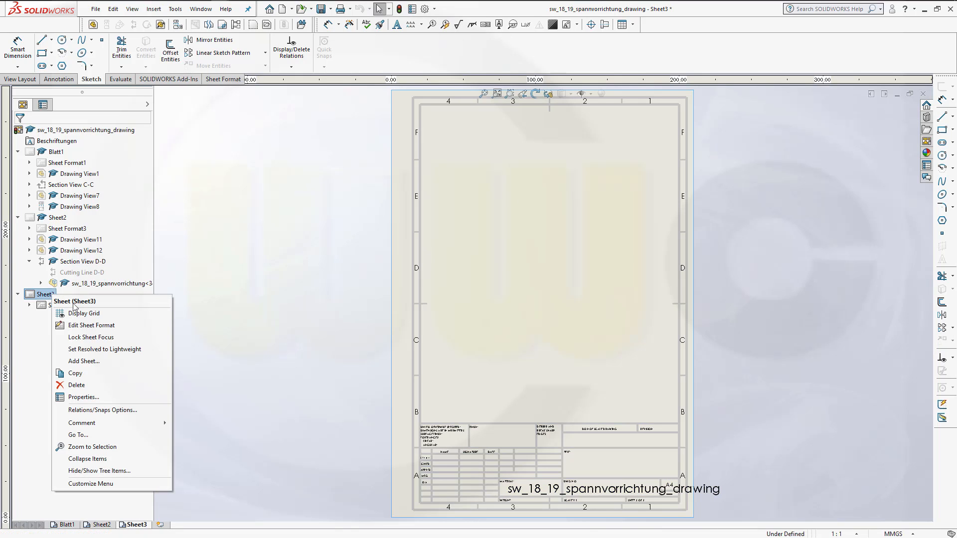
left_click(82, 397)
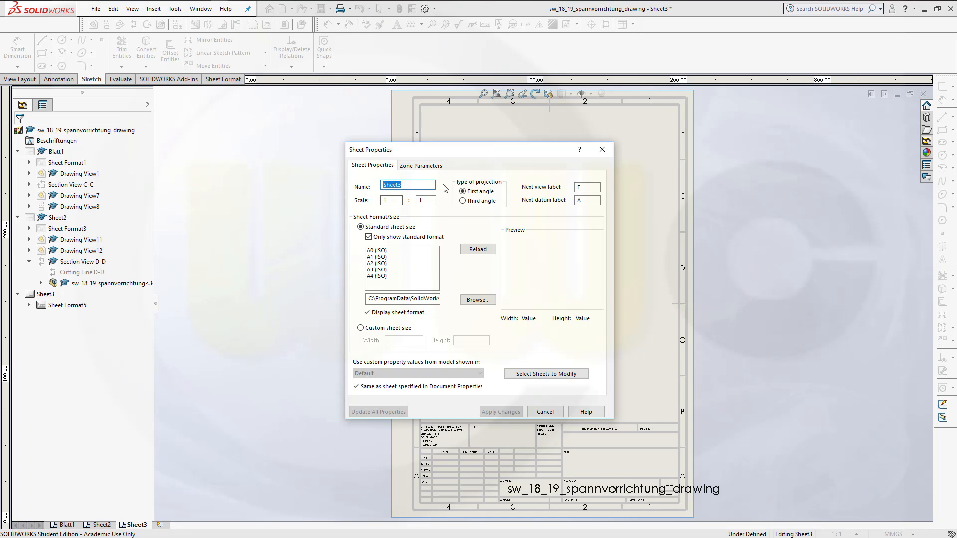
left_click(543, 412)
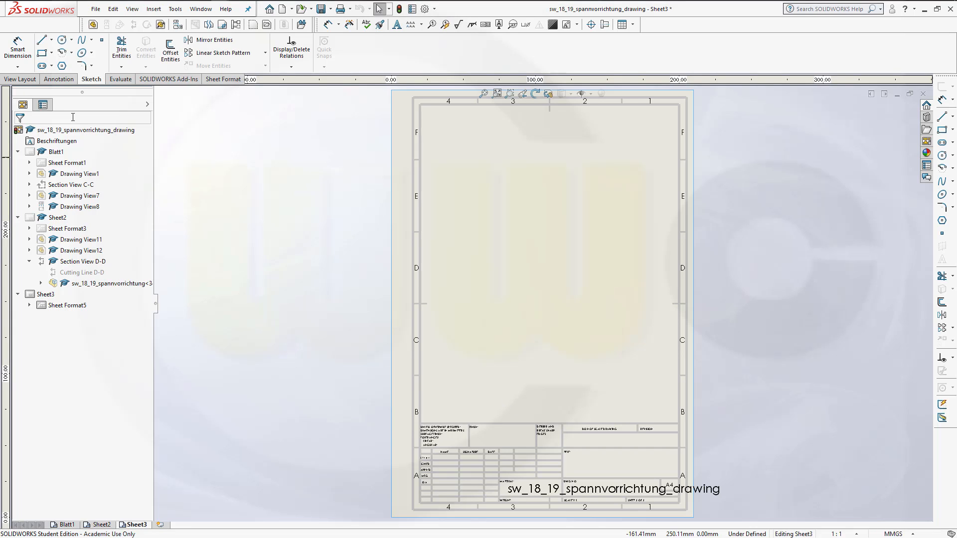
Step: Place a front model view of sw_18_19_spannvorrichtung at a custom scale of 1:1 in the upper part of Sheet3
left_click(20, 79)
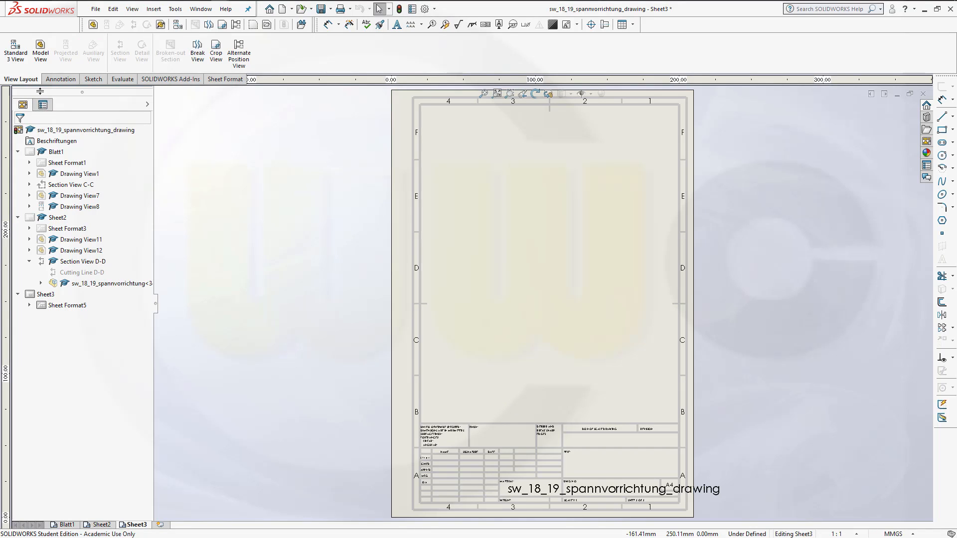
left_click(40, 50)
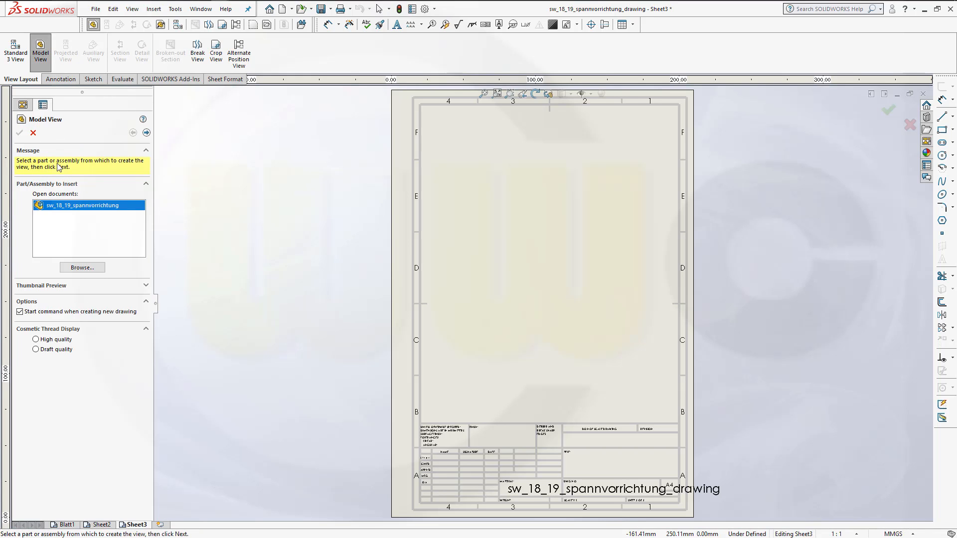
double_click(84, 205)
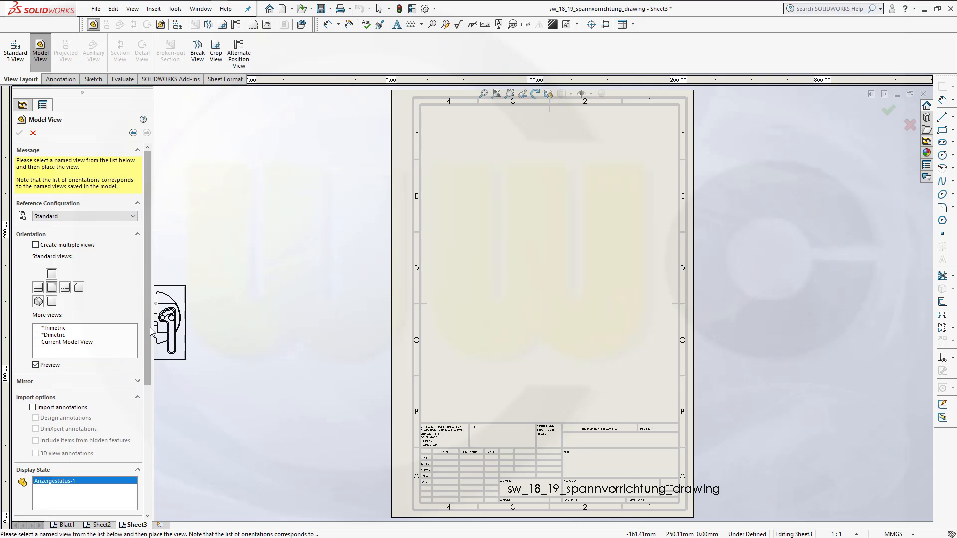
left_click_drag(145, 349, 145, 471)
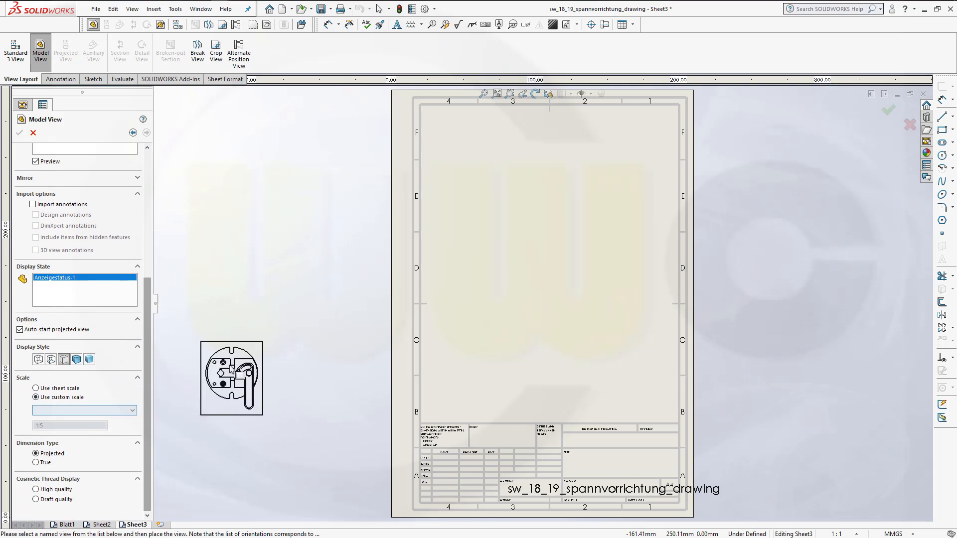
left_click(131, 411)
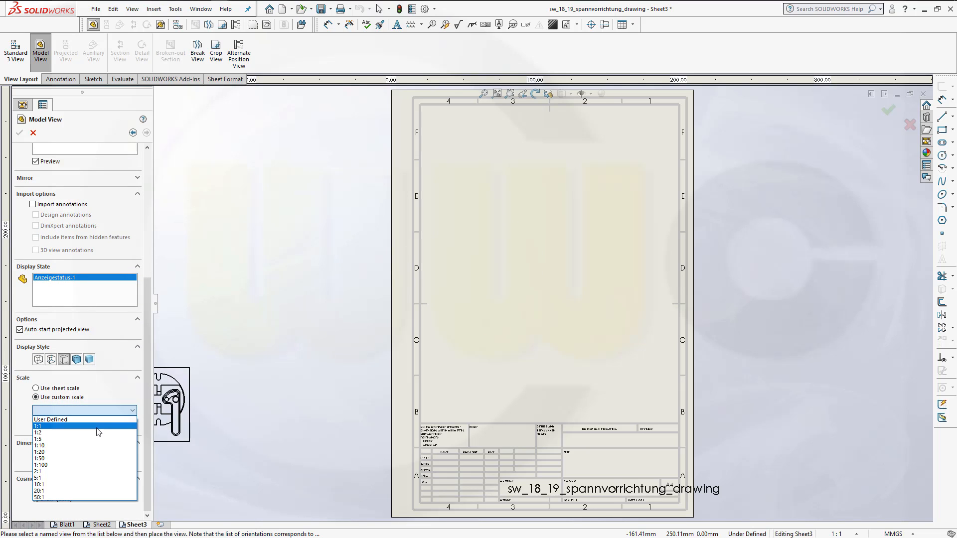
left_click(105, 426)
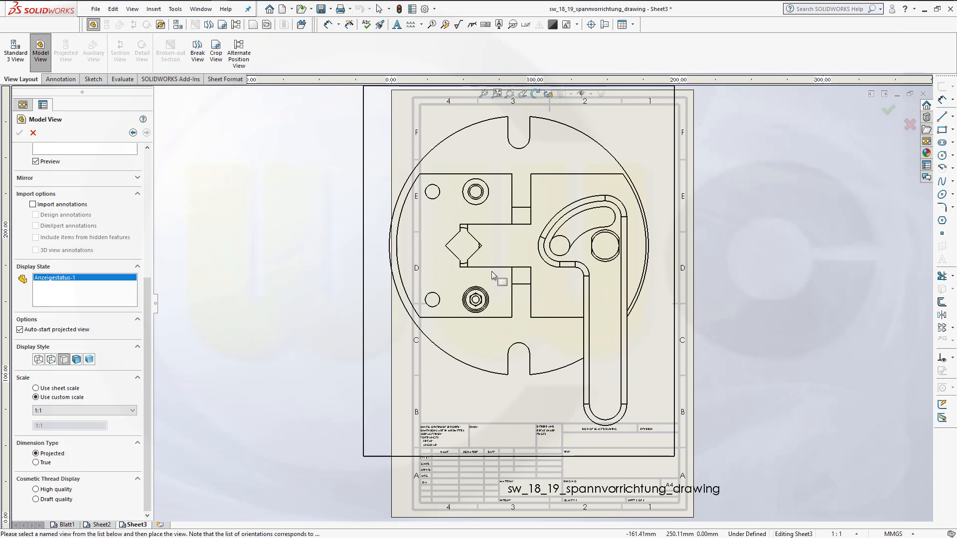
left_click(419, 232)
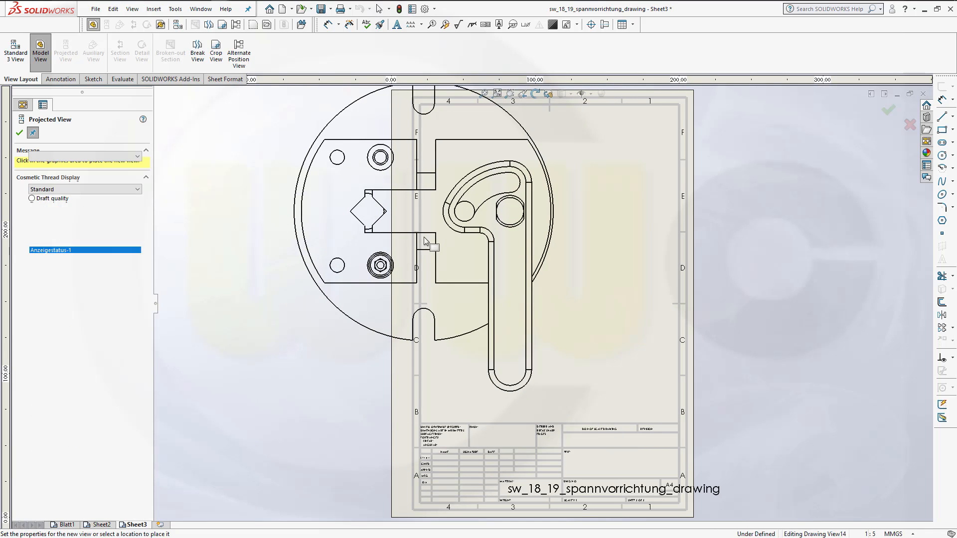
left_click(19, 133)
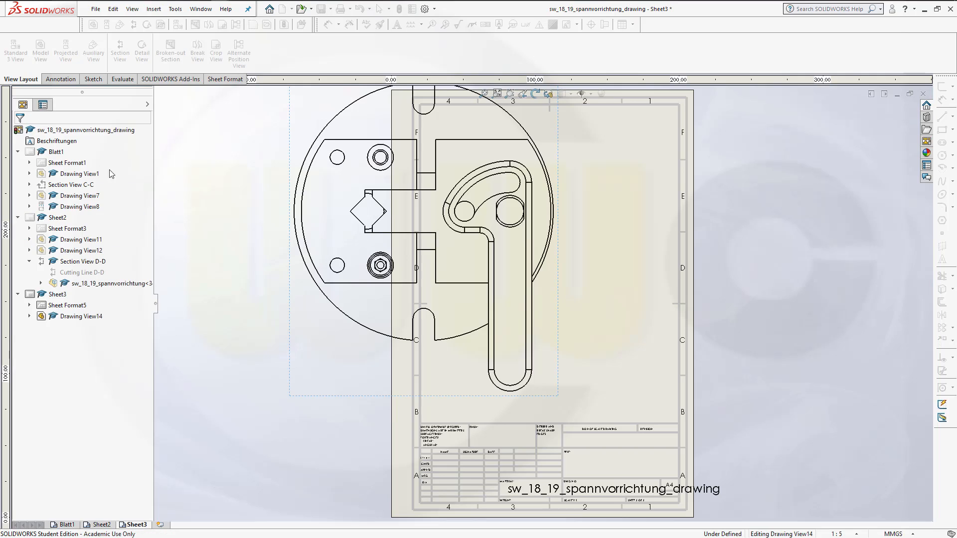
Step: Hide every component except Spannhebel in the 1:1 front view on Sheet3
left_click(29, 317)
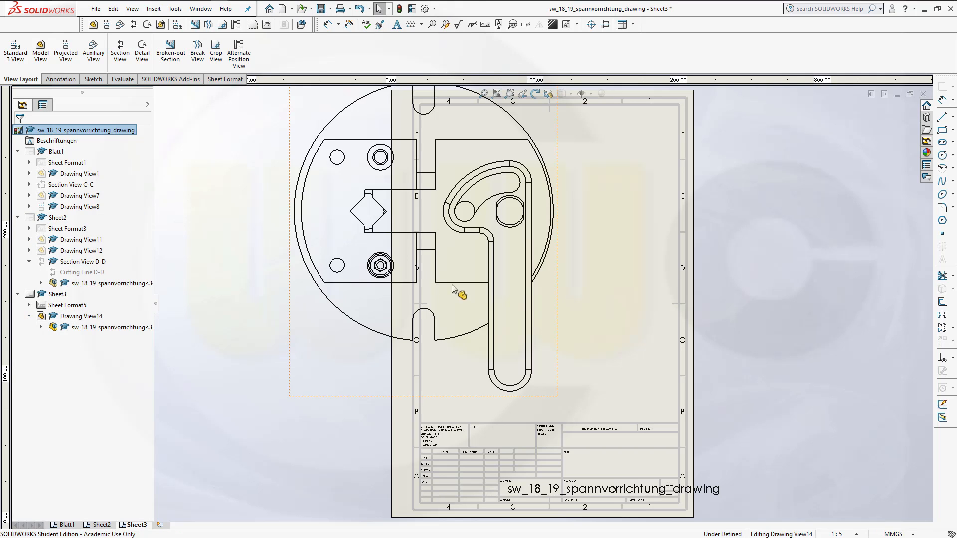
left_click(41, 328)
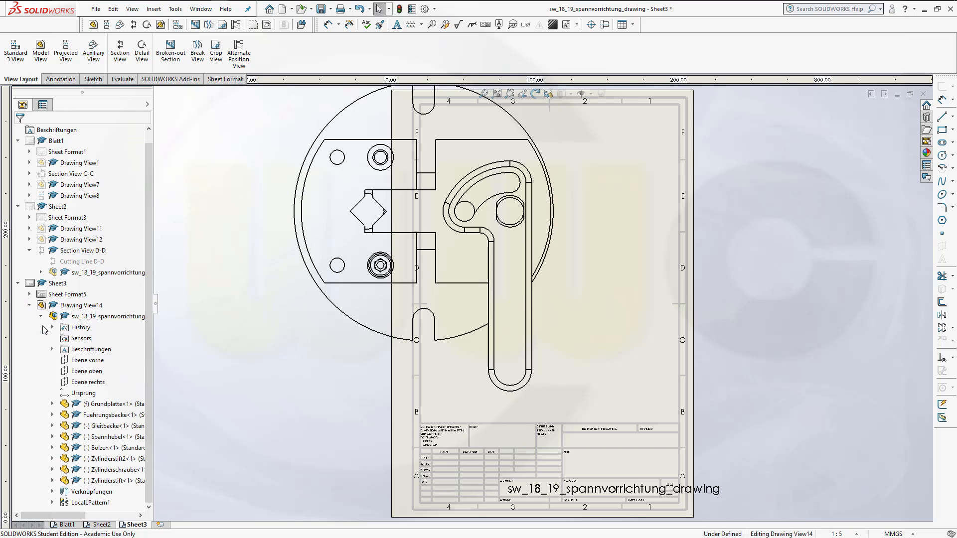
left_click(102, 404)
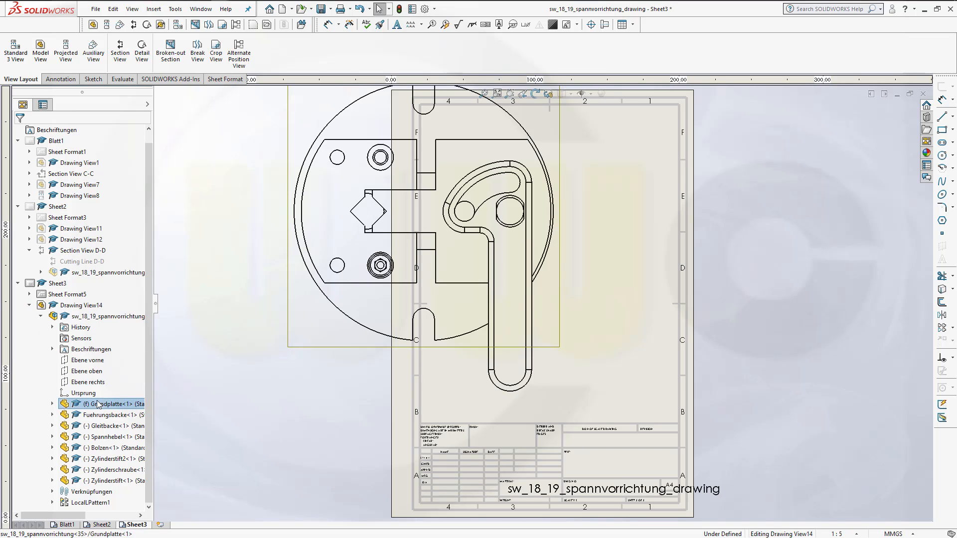
left_click(96, 481, "shift")
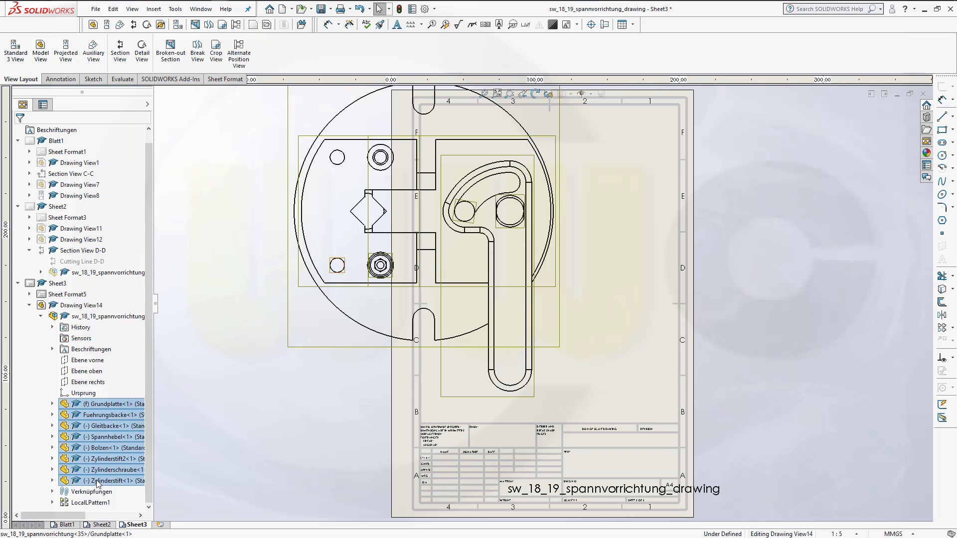
left_click(96, 439, "ctrl")
right_click(97, 416)
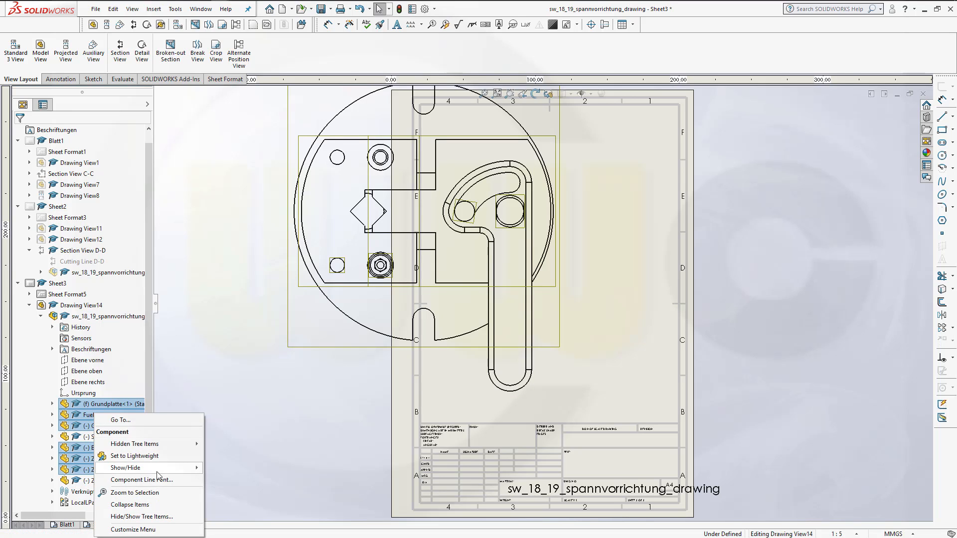
mouse_move(157, 472)
left_click(233, 480)
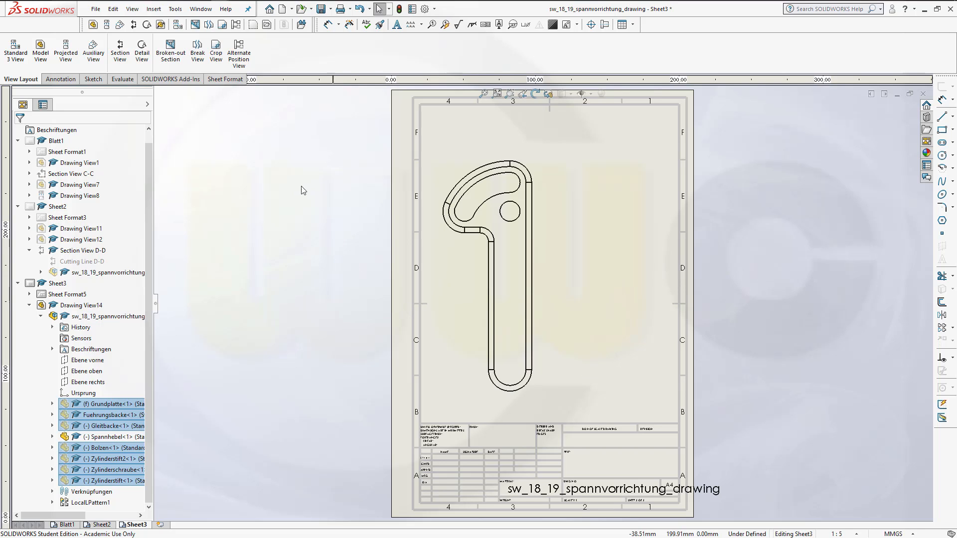
Step: Place a second view of sw_18_19_spannvorrichtung in the current model view orientation at custom scale 1:2, to the lower right of the lever
left_click(41, 48)
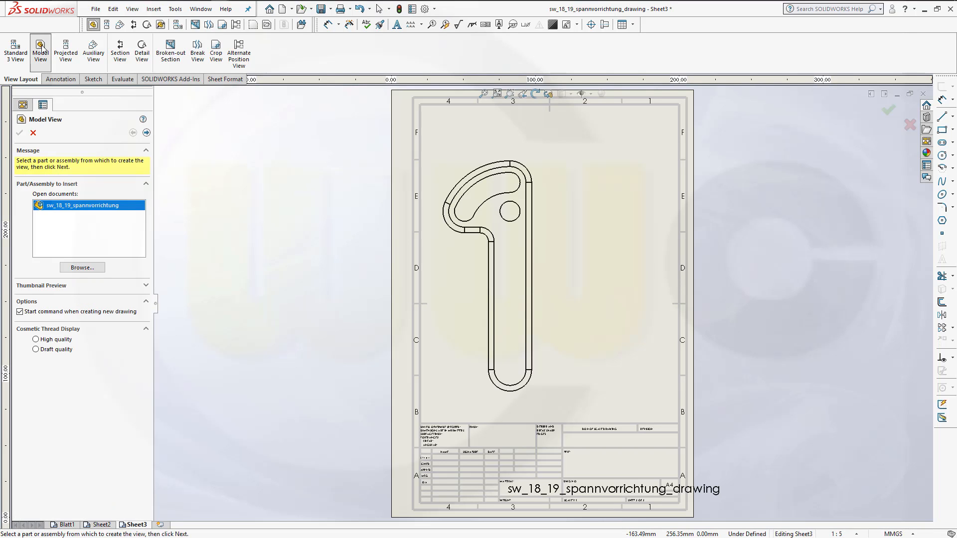
double_click(74, 208)
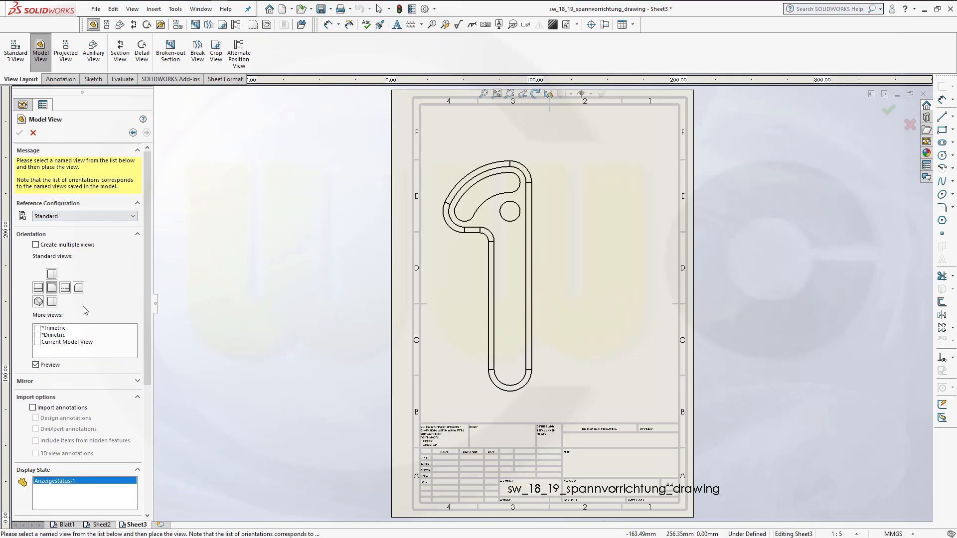
left_click(40, 336)
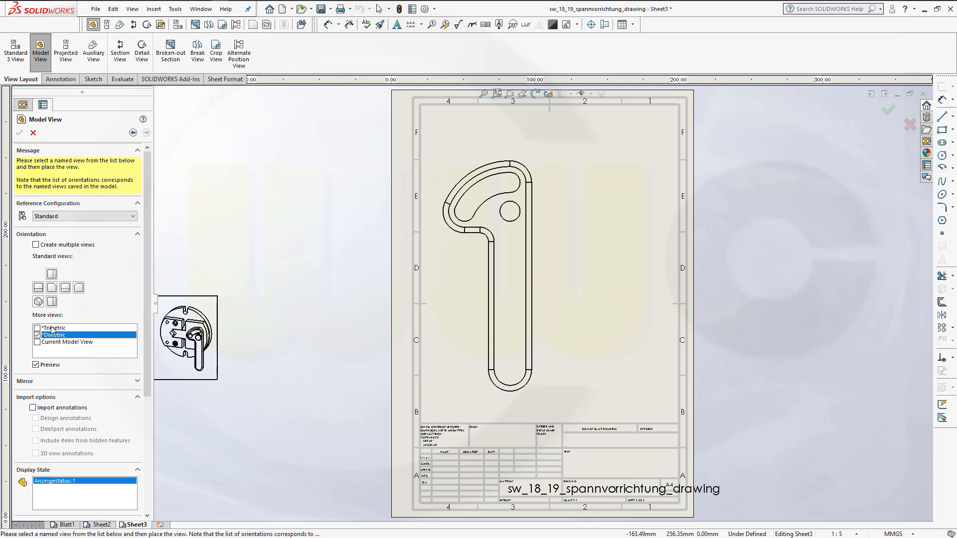
left_click(52, 329)
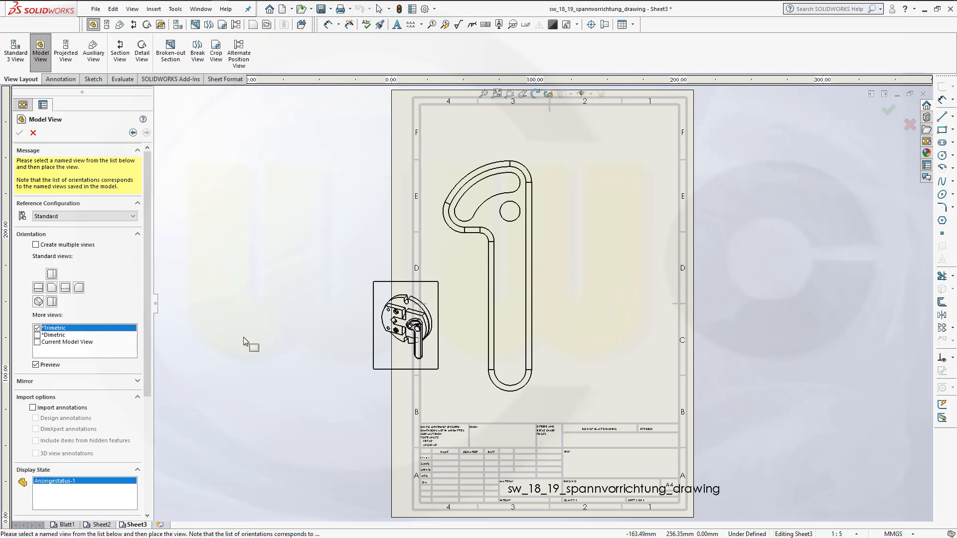
left_click(46, 342)
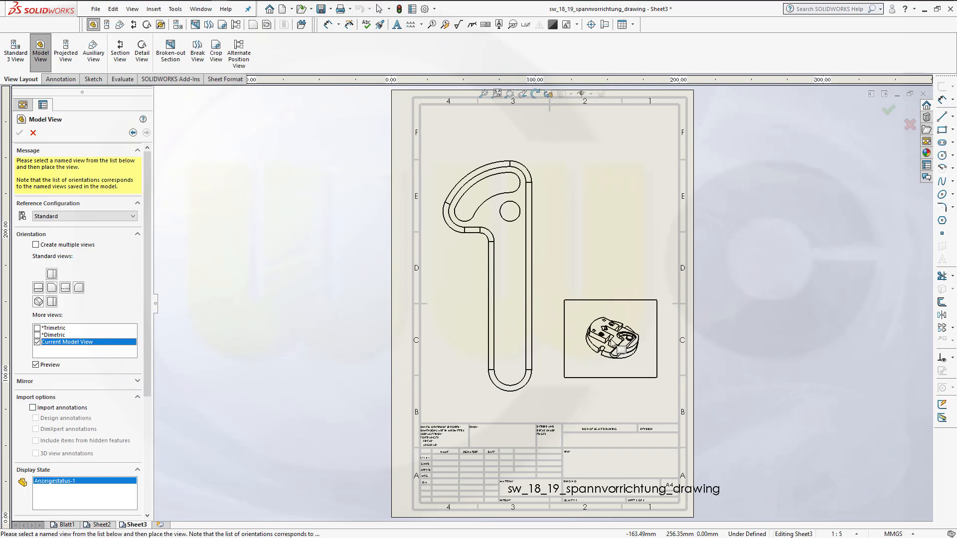
scroll(148, 457, "down", 3)
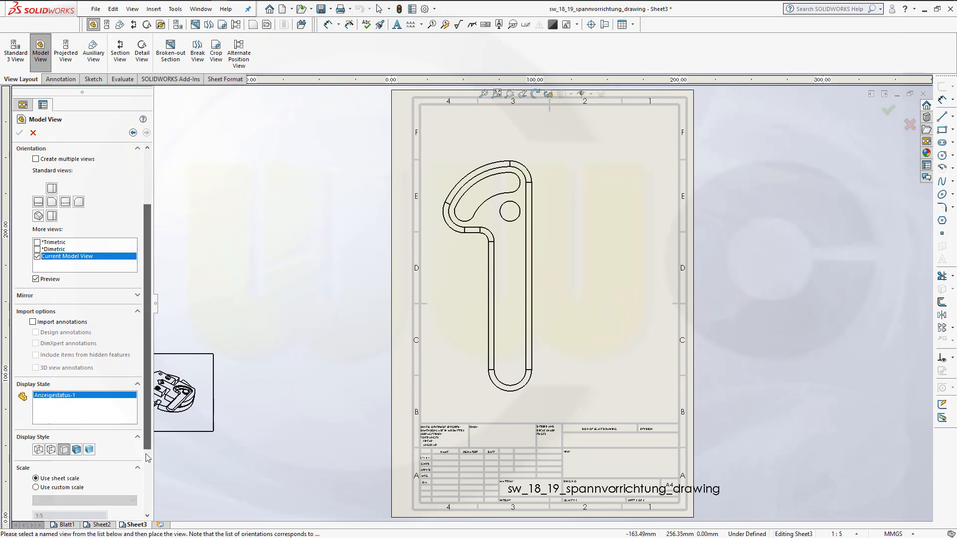
scroll(148, 458, "down", 3)
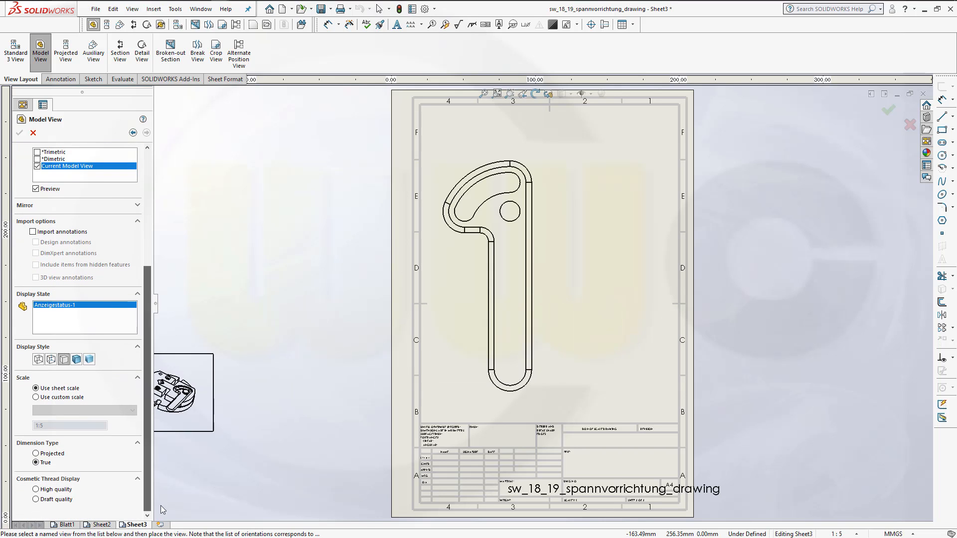
left_click(36, 398)
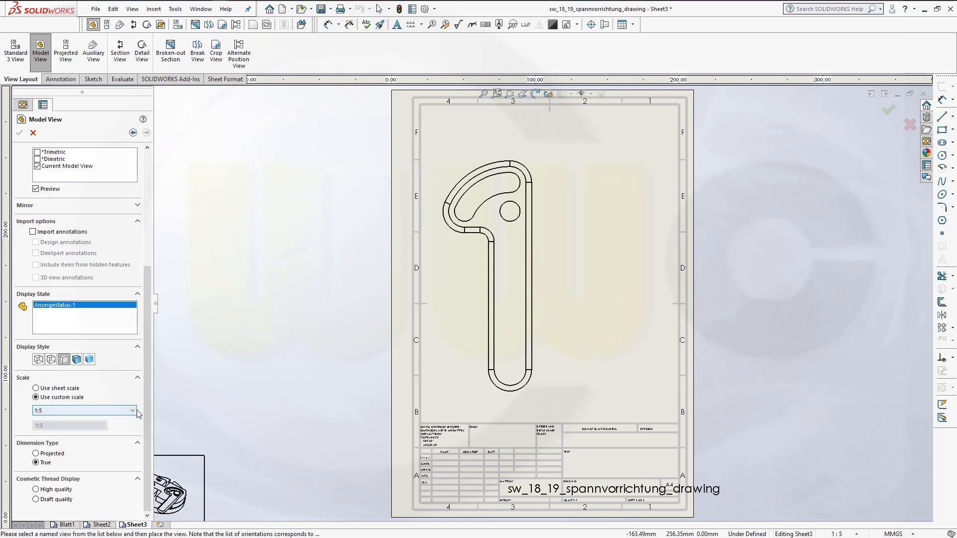
left_click(132, 411)
left_click(50, 437)
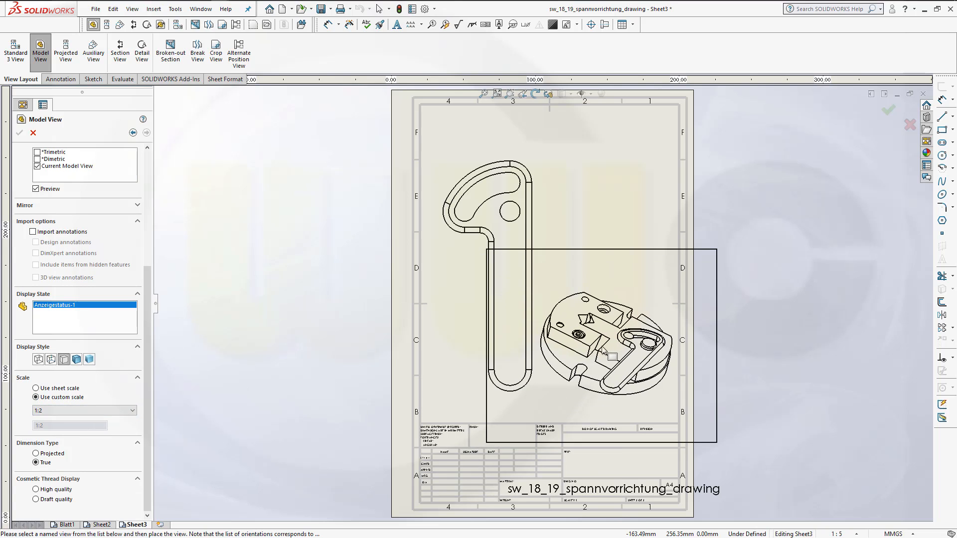
left_click(603, 351)
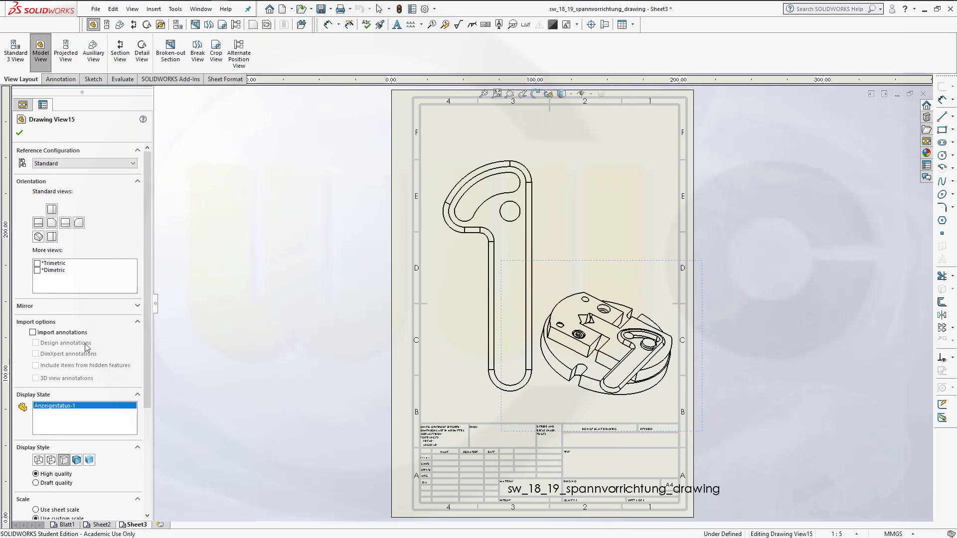
Step: Hide every component except Spannhebel in the 1:2 pictorial view on Sheet3
left_click(23, 105)
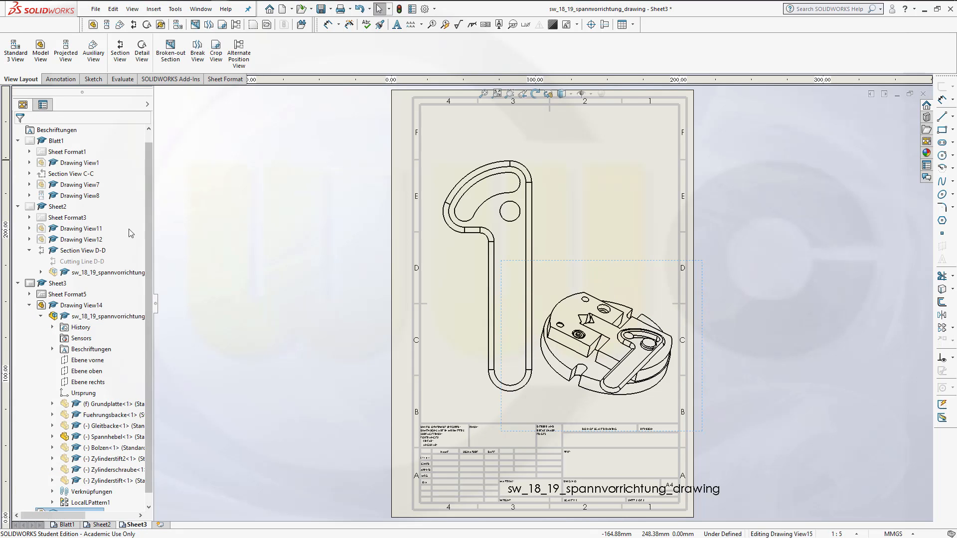
scroll(85, 361, "down", 1)
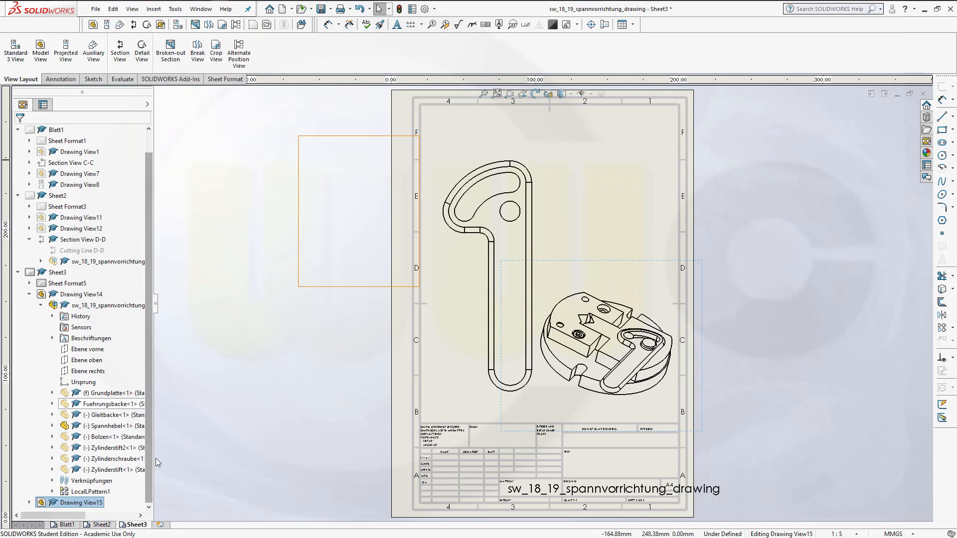
left_click(217, 339)
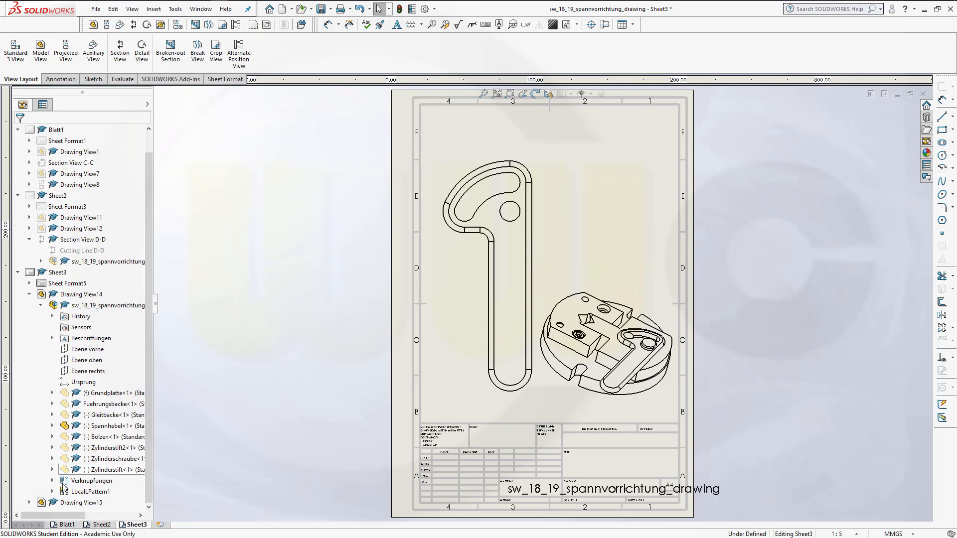
left_click(30, 503)
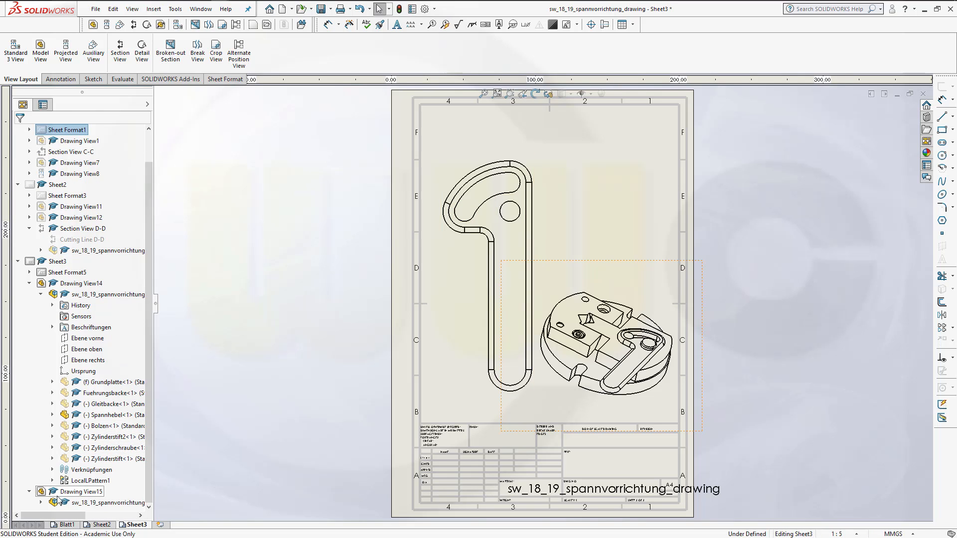
left_click(40, 503)
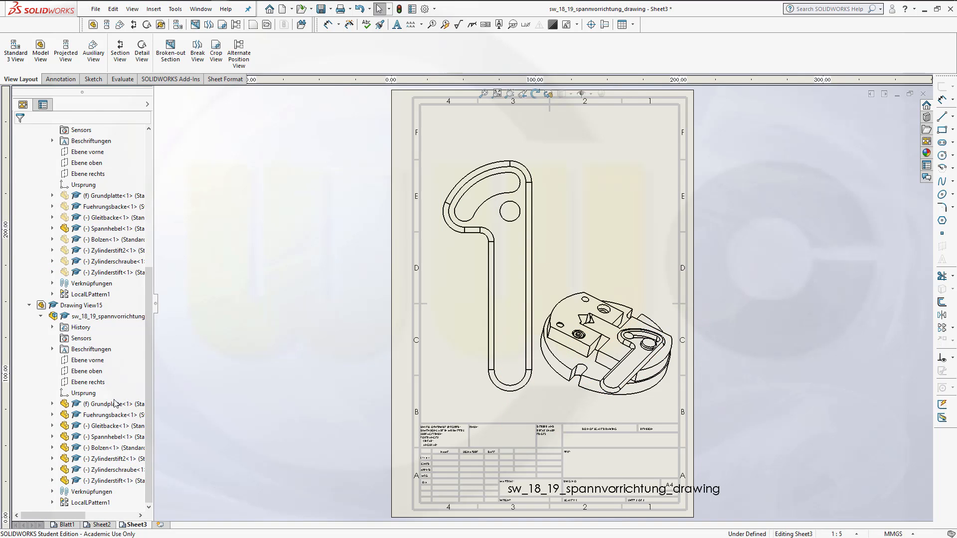
left_click(111, 404)
left_click(110, 481, "shift")
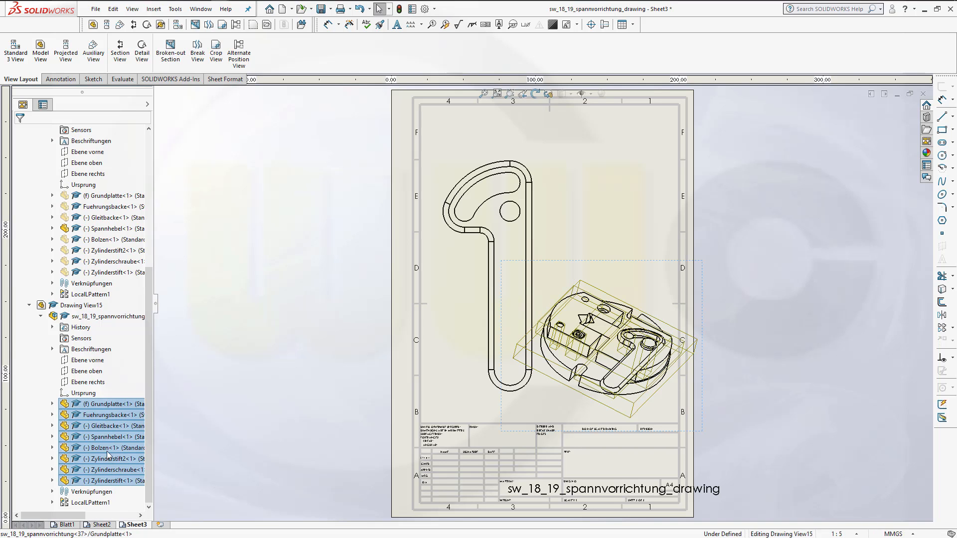
left_click(106, 437, "ctrl")
left_click(106, 480, "ctrl")
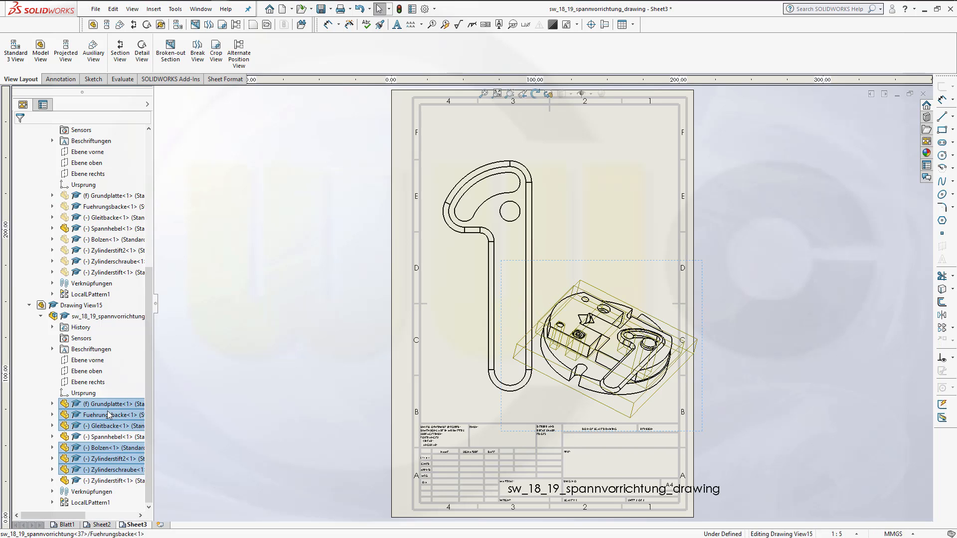
right_click(117, 416)
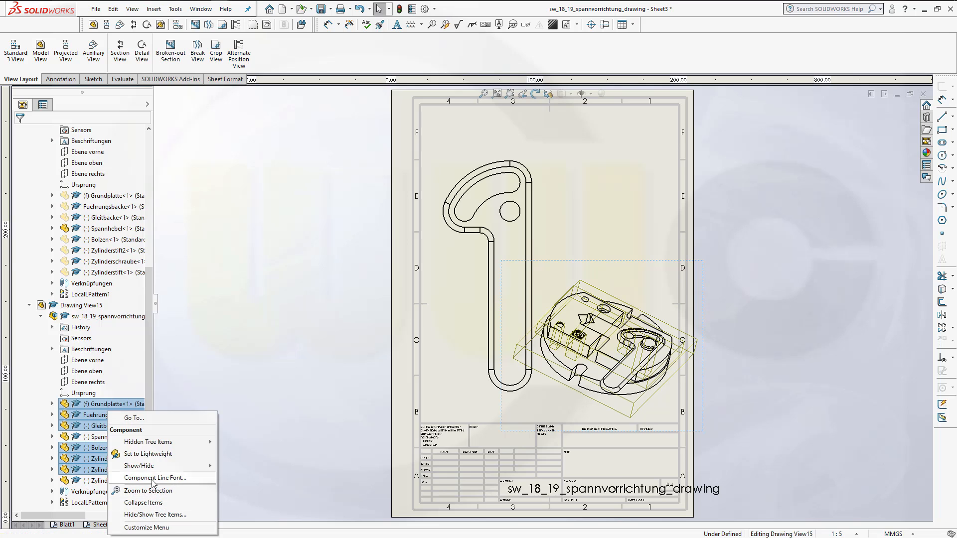
mouse_move(159, 470)
left_click(237, 477)
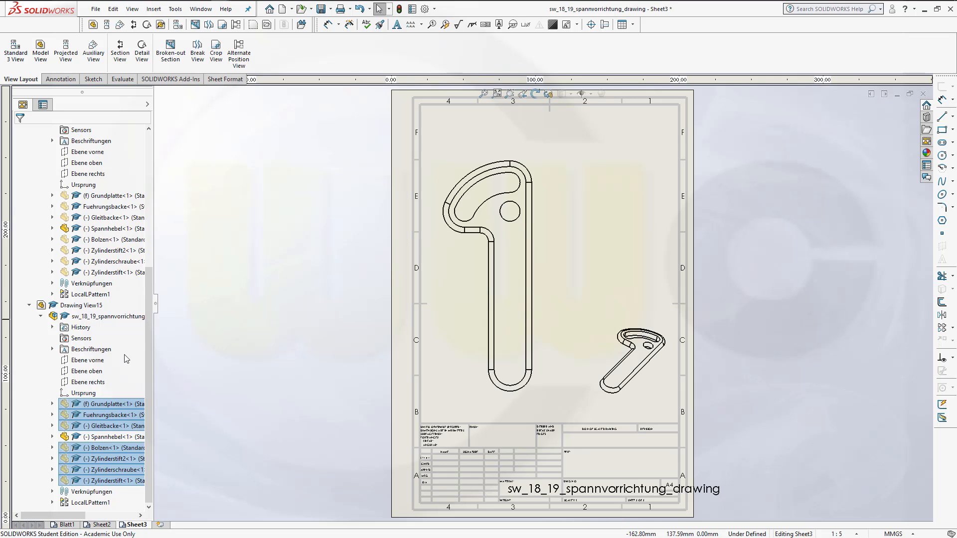
left_click(41, 316)
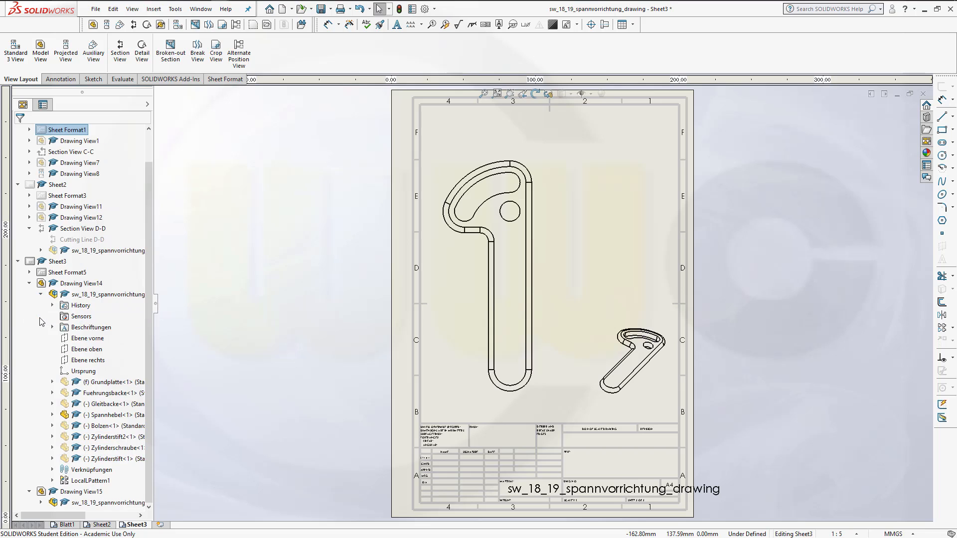
left_click(29, 284)
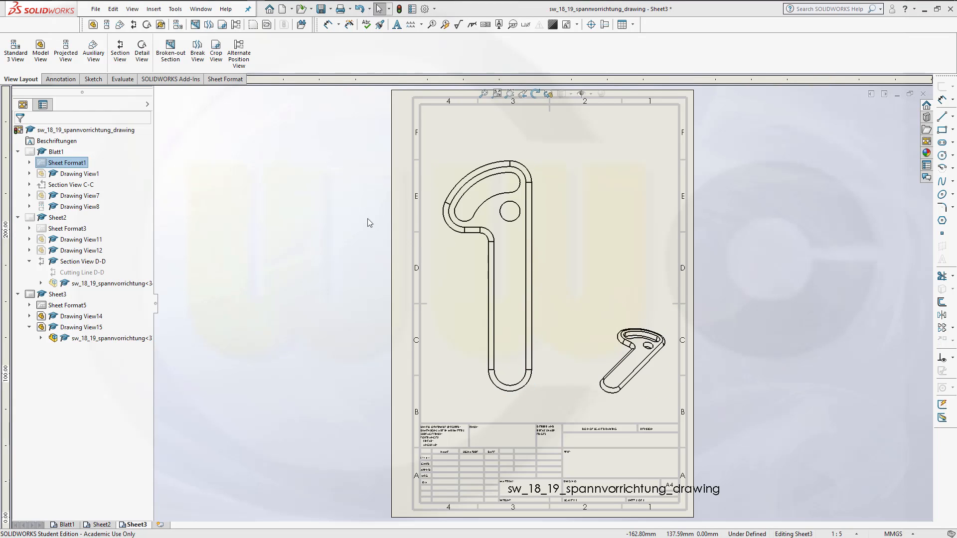
Step: Create a slice section of the front view with a horizontal cutting line through the lever's lower shaft, placing it on the shaft just above the line
left_click(119, 49)
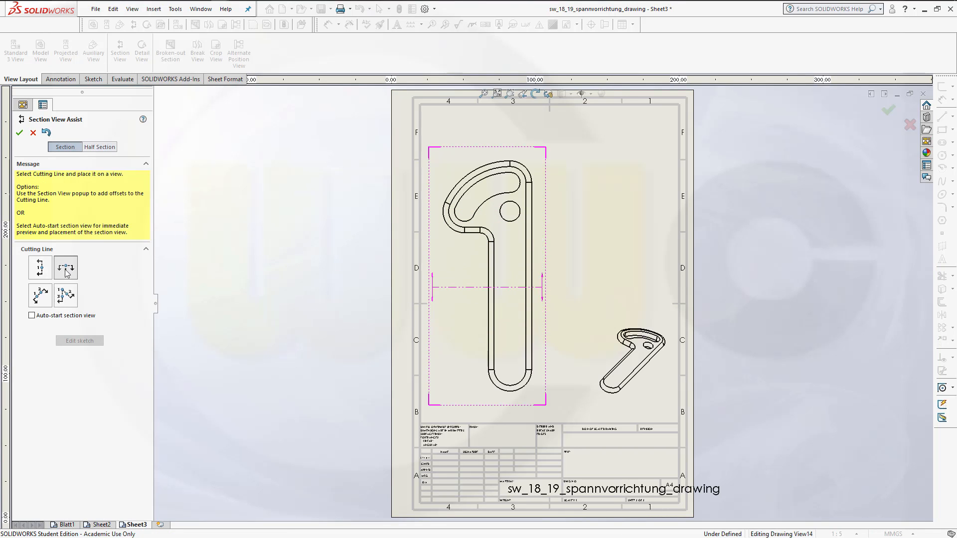
left_click(460, 333)
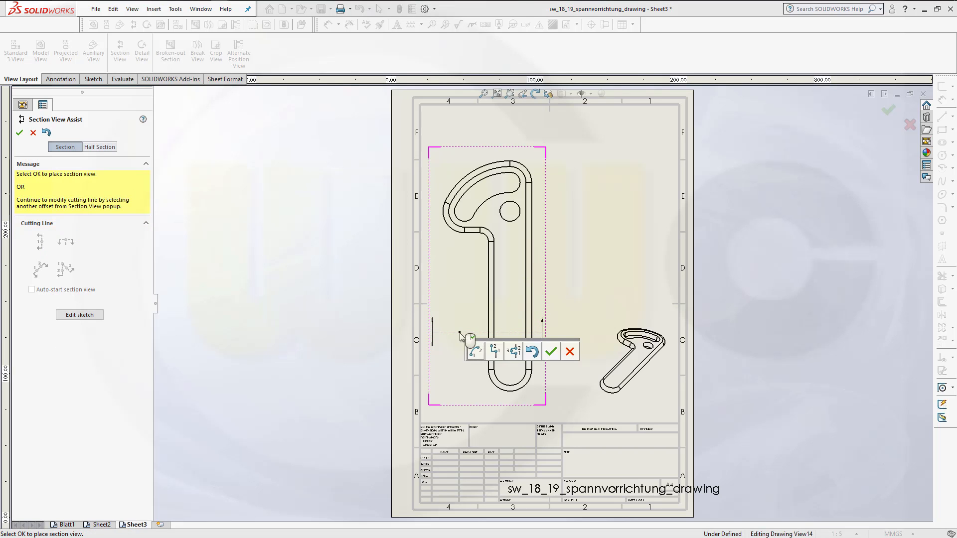
left_click(552, 353)
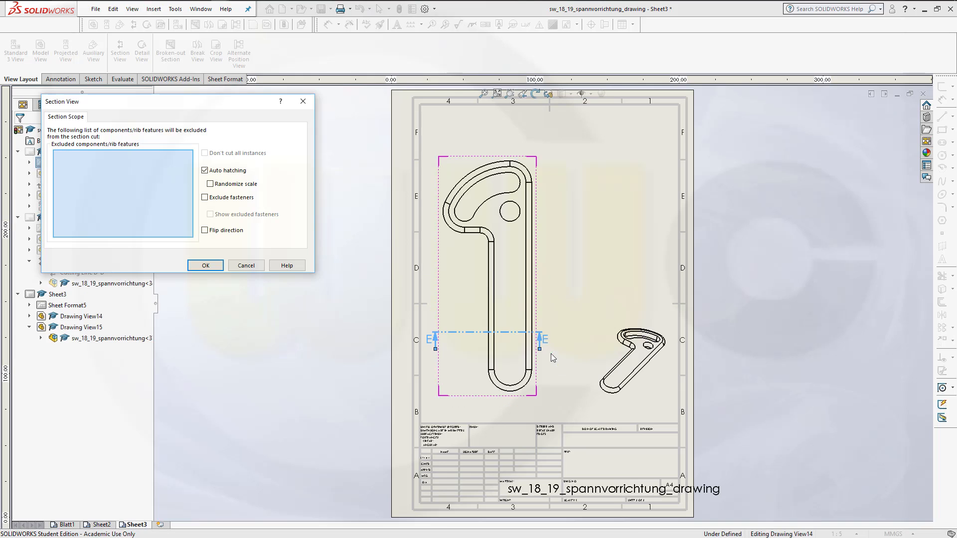
left_click(205, 265)
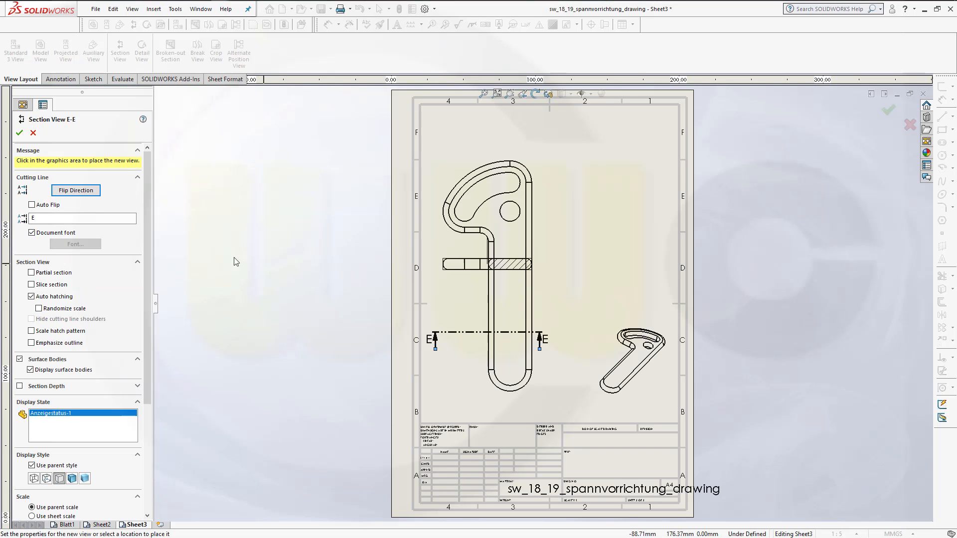
left_click(32, 285)
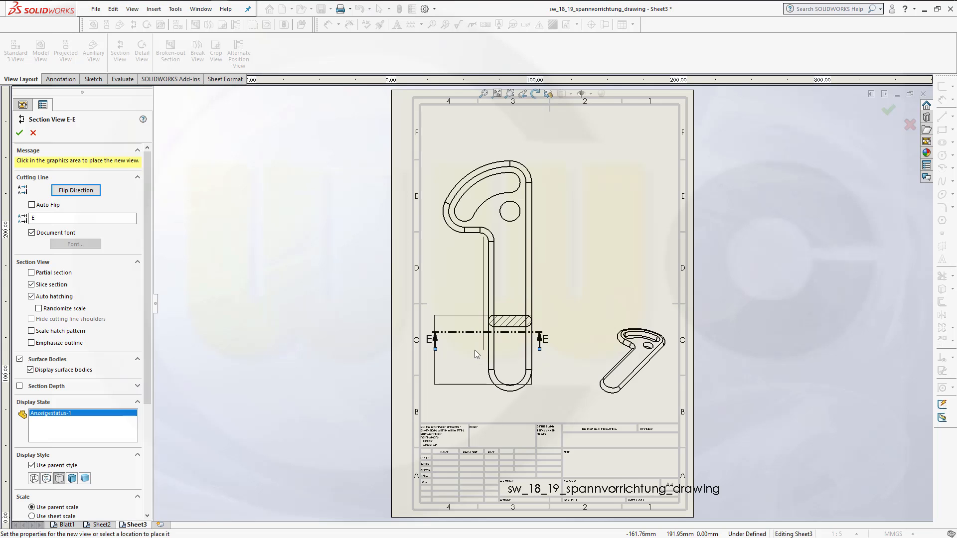
left_click(474, 350)
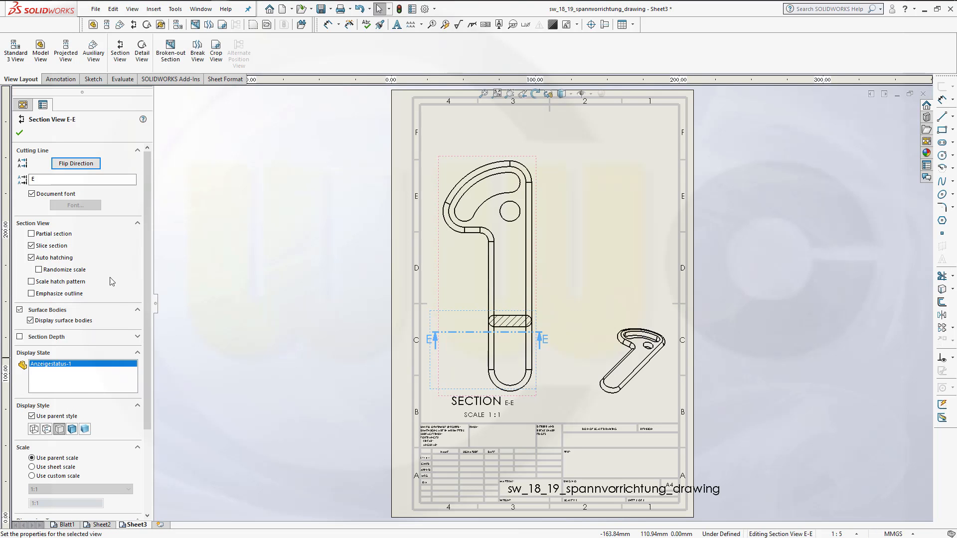
left_click(19, 132)
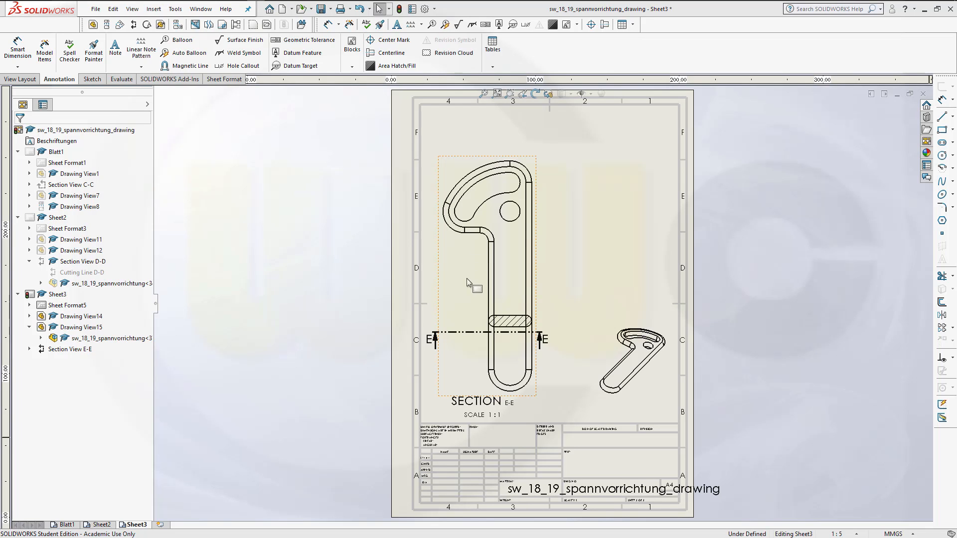
Step: Hide the cutting line of the slice section in the lever's front view
left_click(457, 332)
right_click(456, 332)
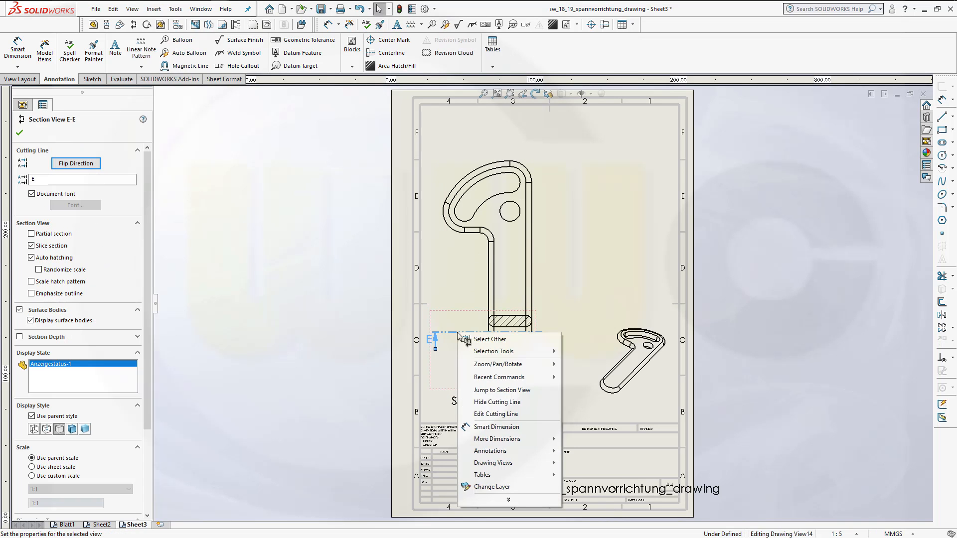
left_click(501, 402)
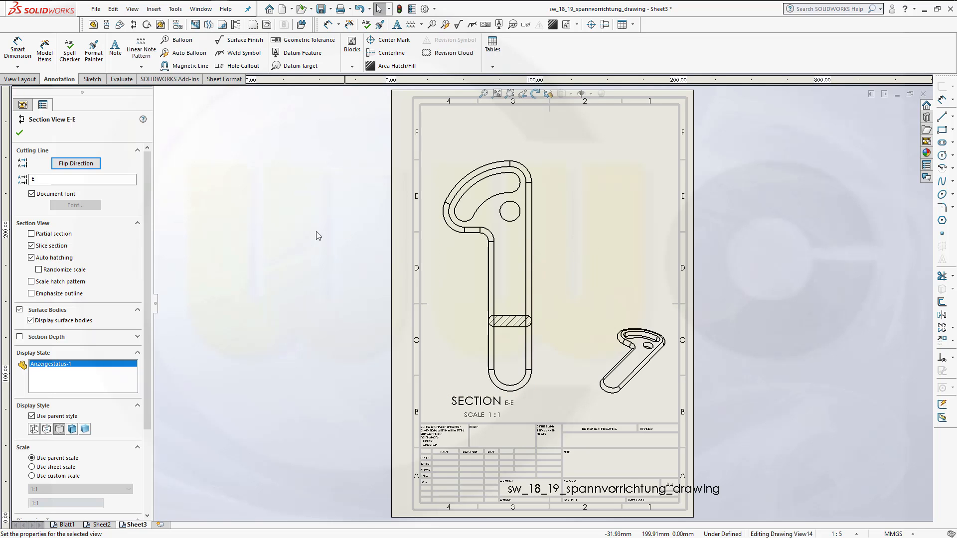
left_click(19, 133)
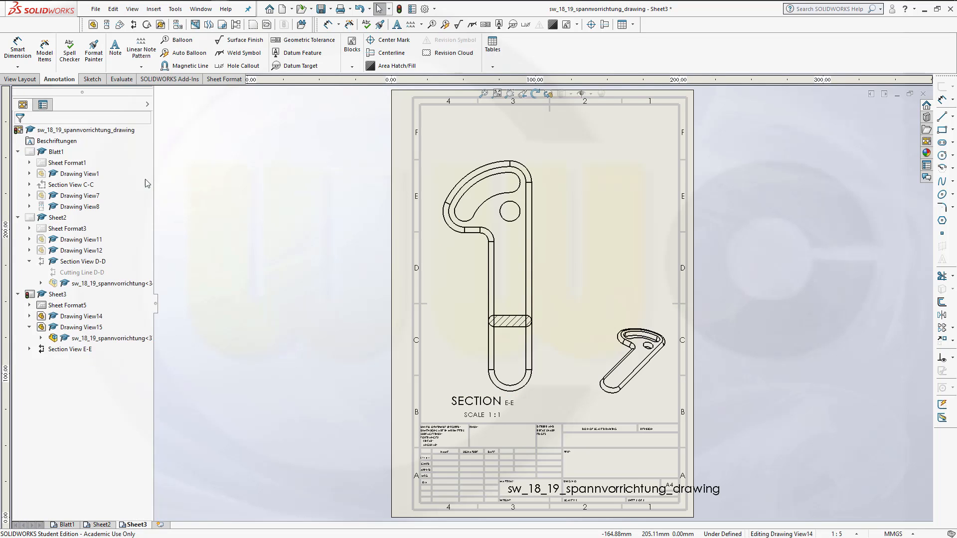
Step: Set the lever's 1:1 front view to Tangent Edges Removed
right_click(532, 282)
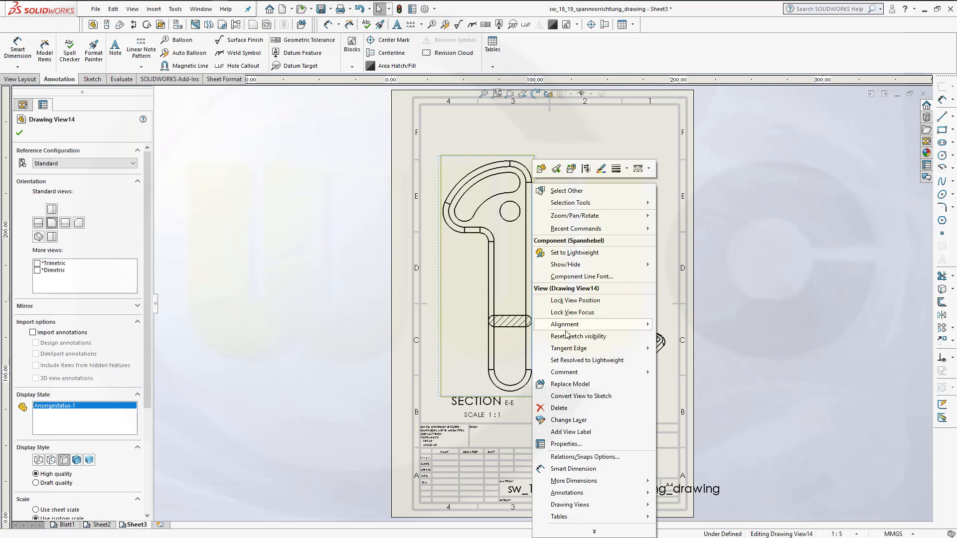
mouse_move(571, 351)
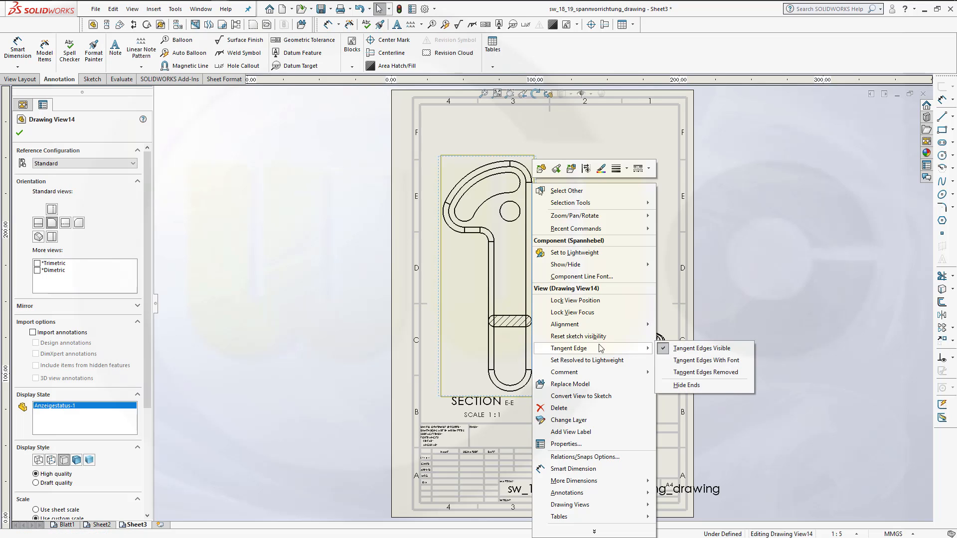
left_click(699, 375)
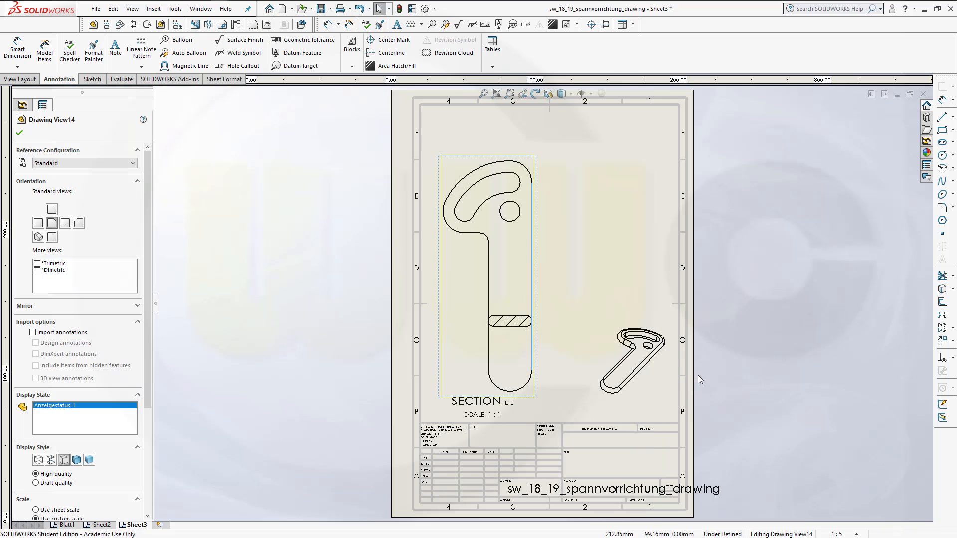
left_click(590, 262)
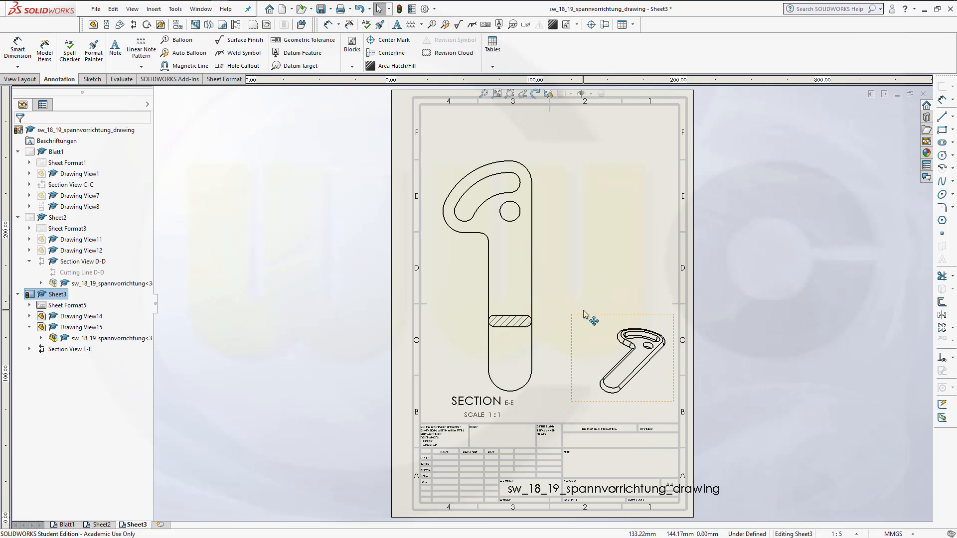
Step: Delete the section label with its scale note below the lever's front view
scroll(578, 307, "up", 2)
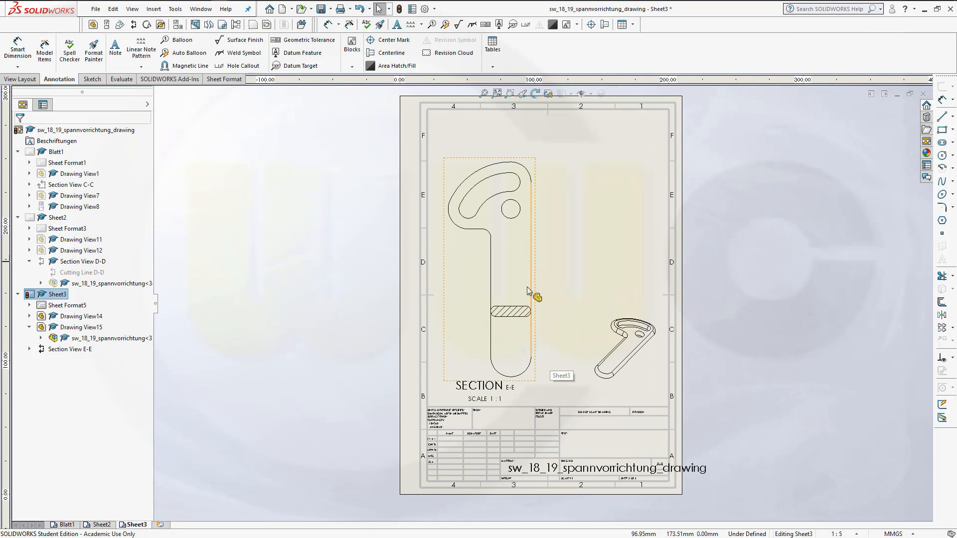
left_click(481, 388)
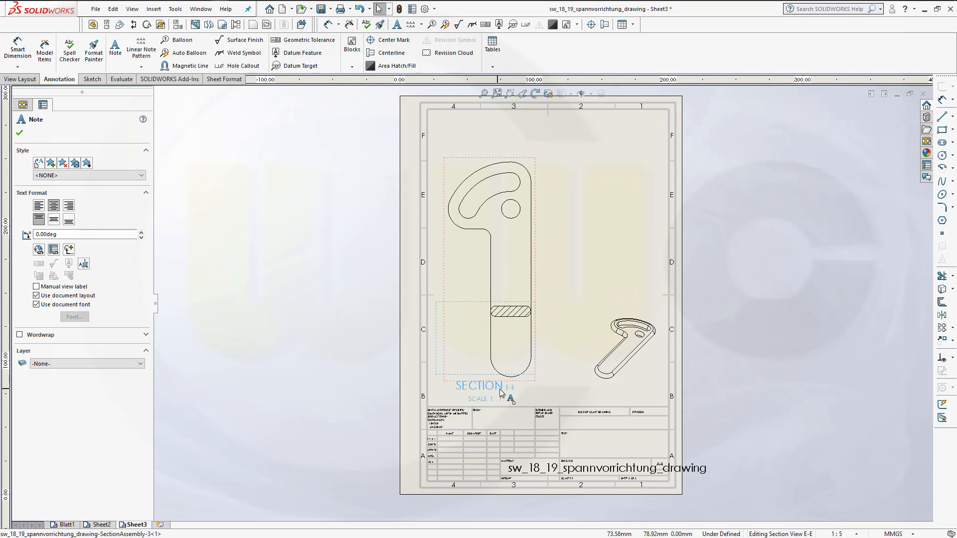
key("Delete")
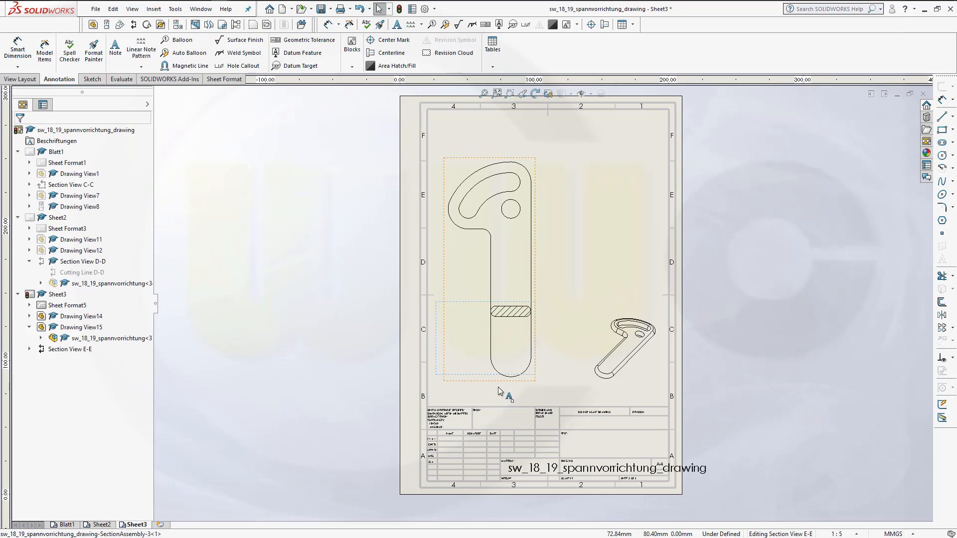
Step: Move the lever's 1:1 front view slightly up and to the right on Sheet3
scroll(497, 363, "up", 1)
scroll(470, 352, "down", 1)
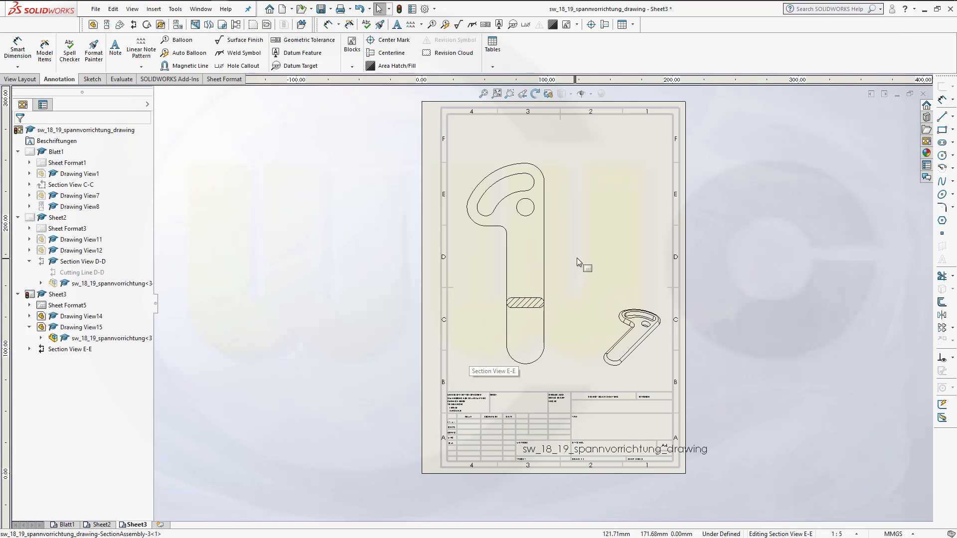
scroll(573, 249, "up", 1)
scroll(555, 269, "down", 1)
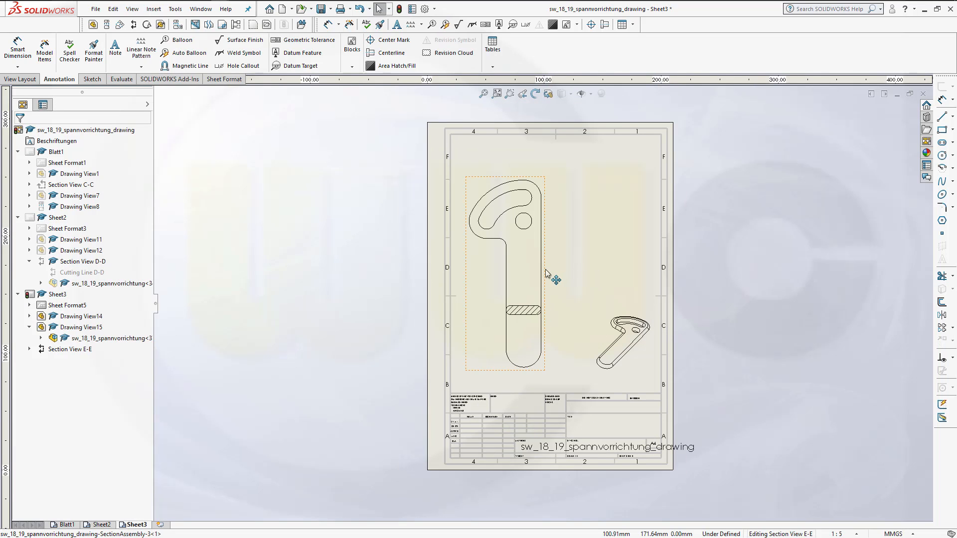
left_click(549, 265)
left_click_drag(548, 264, 550, 269)
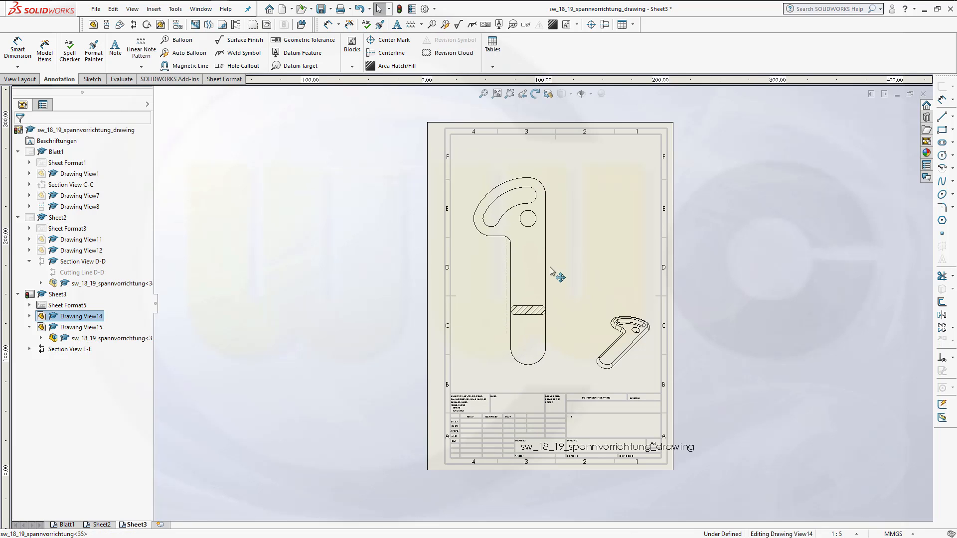
left_click(599, 269)
mouse_move(569, 278)
middle_mouse_down()
mouse_move(548, 324)
mouse_move(560, 281)
middle_mouse_up()
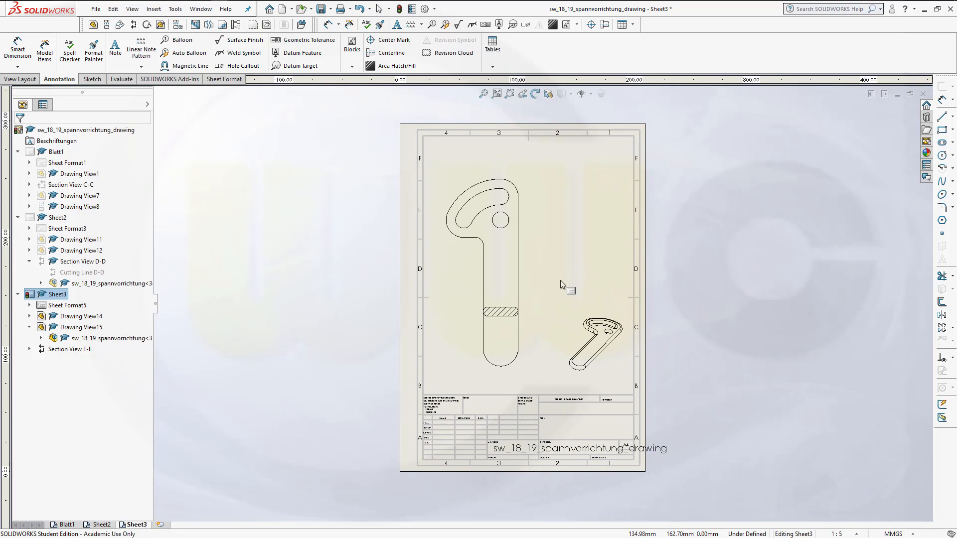
Step: Insert a circular center mark with circular lines on the lever's curved slot and its two end arcs, using slot-ends marks for straight and arc slots
scroll(558, 269, "up", 1)
scroll(538, 253, "down", 2)
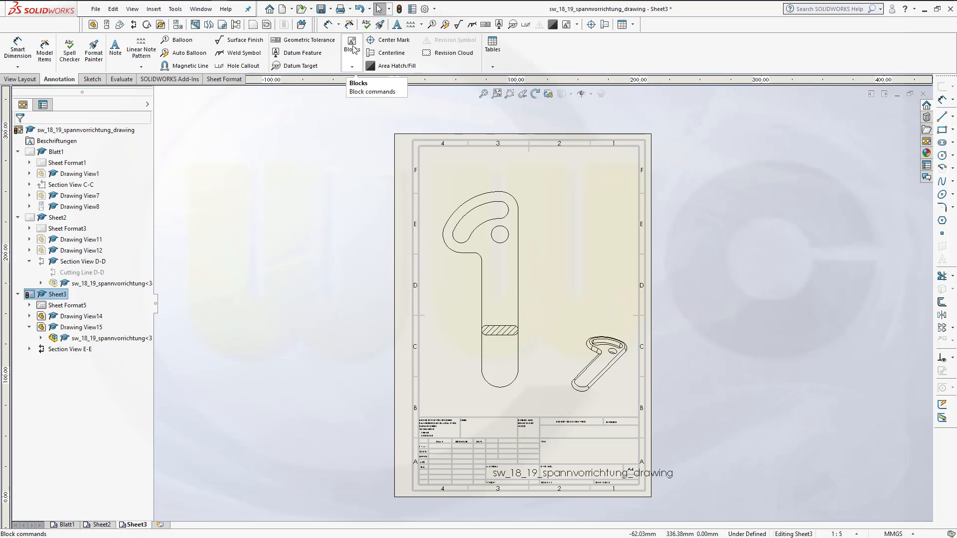
left_click(397, 40)
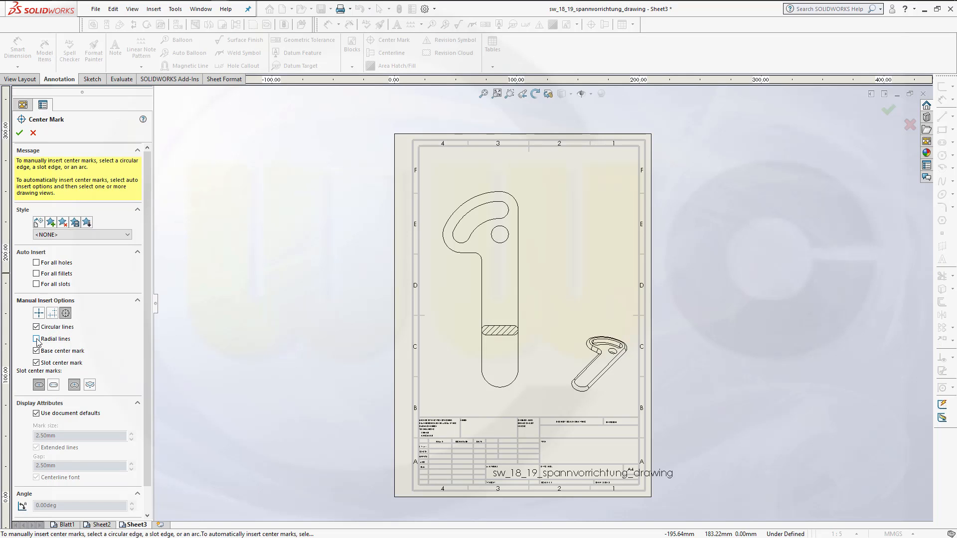
left_click(41, 388)
left_click(54, 385)
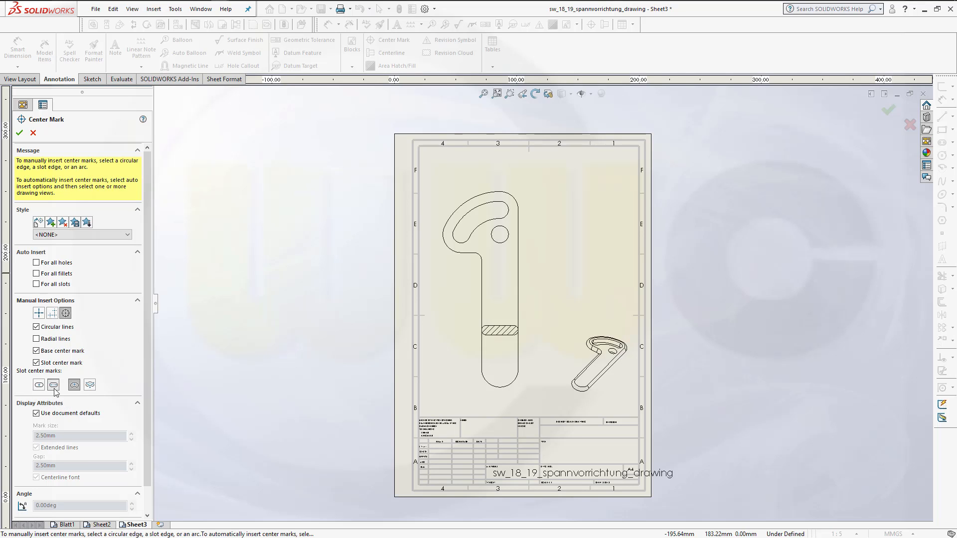
left_click(90, 385)
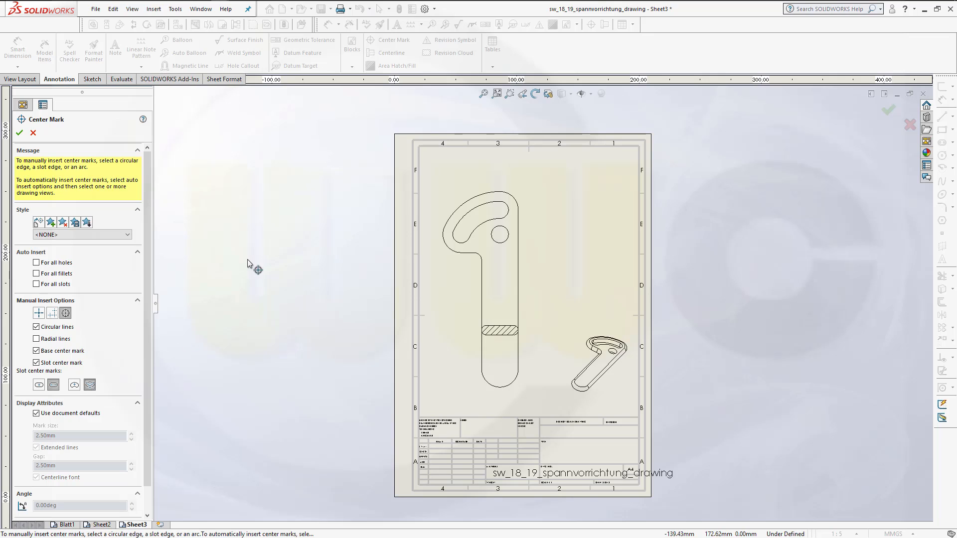
left_click(481, 230)
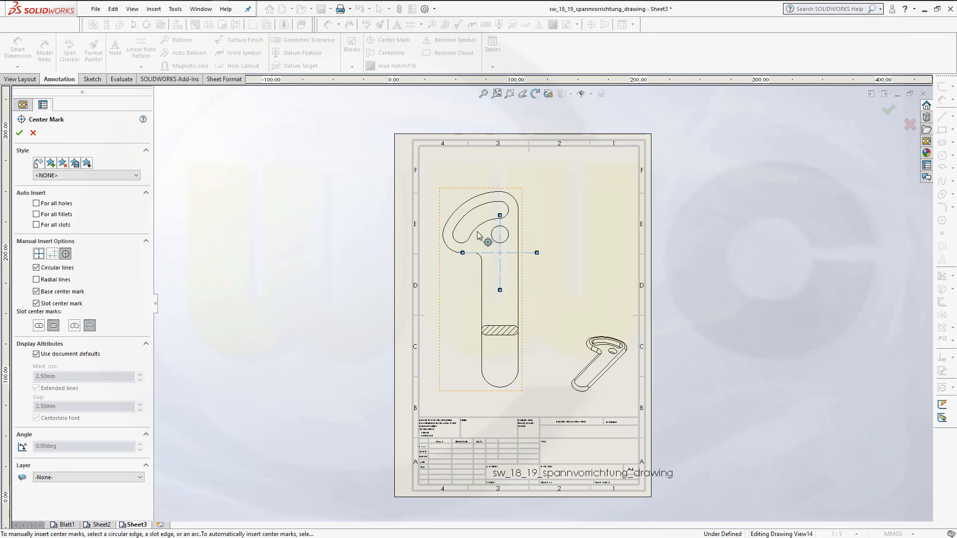
left_click(451, 239)
left_click(509, 211)
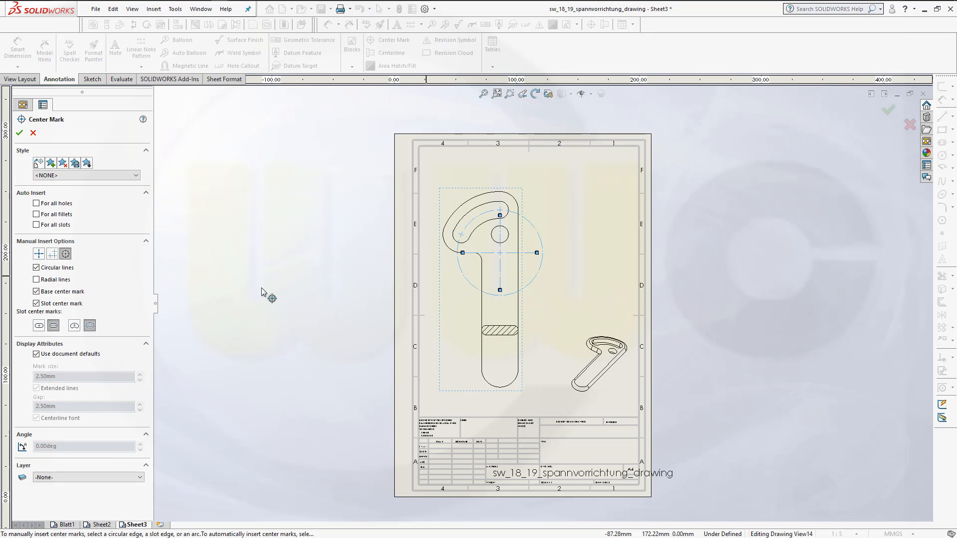
Step: Turn on radial lines and turn off the base and slot center mark options for the curved slot's center mark
left_click(36, 280)
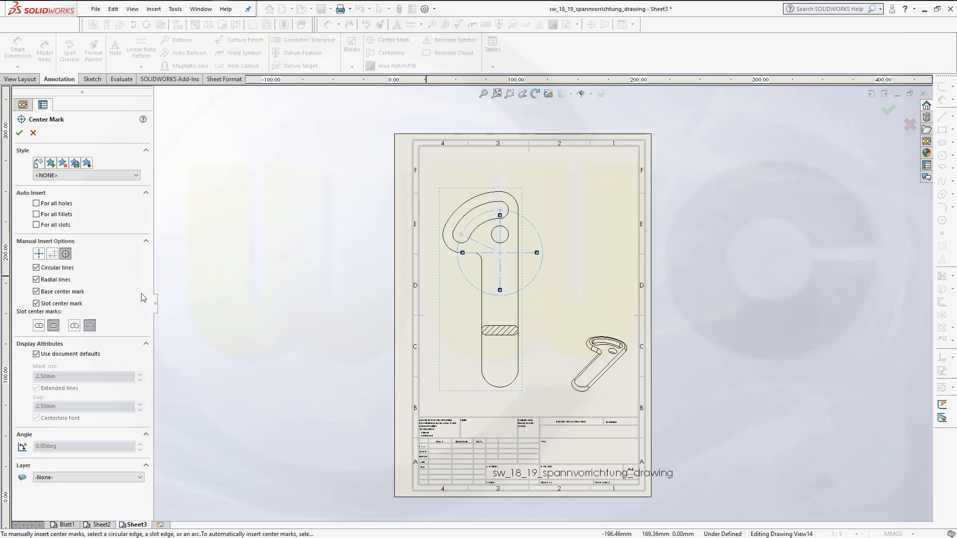
left_click(36, 304)
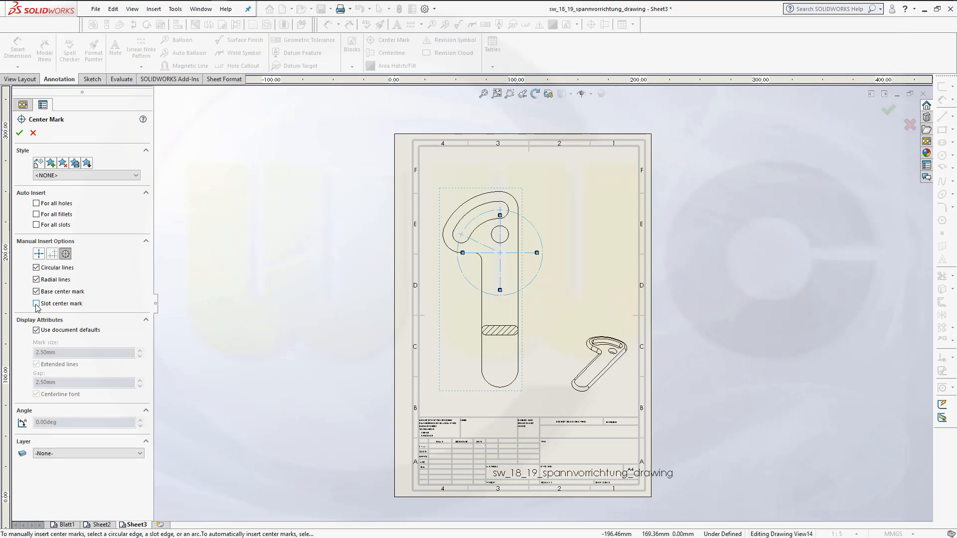
left_click(36, 304)
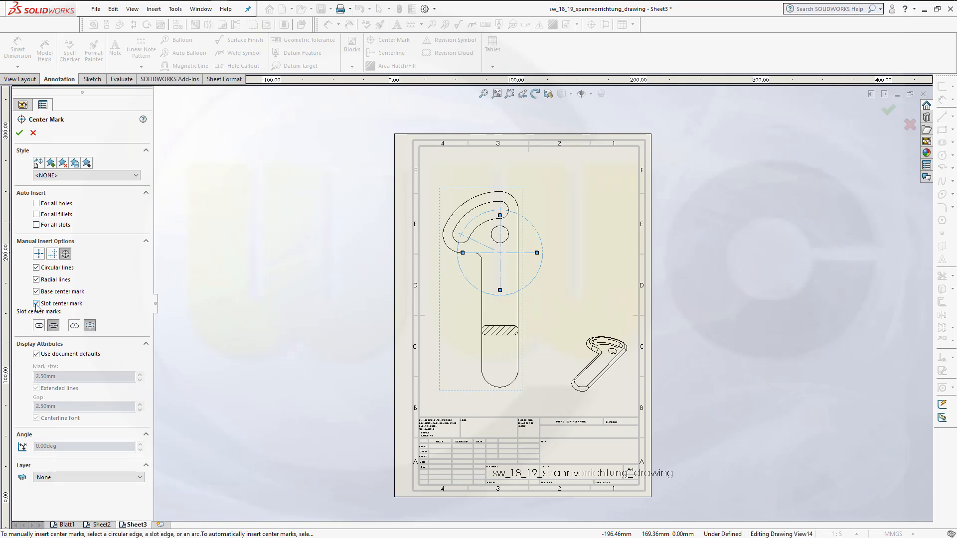
left_click(36, 304)
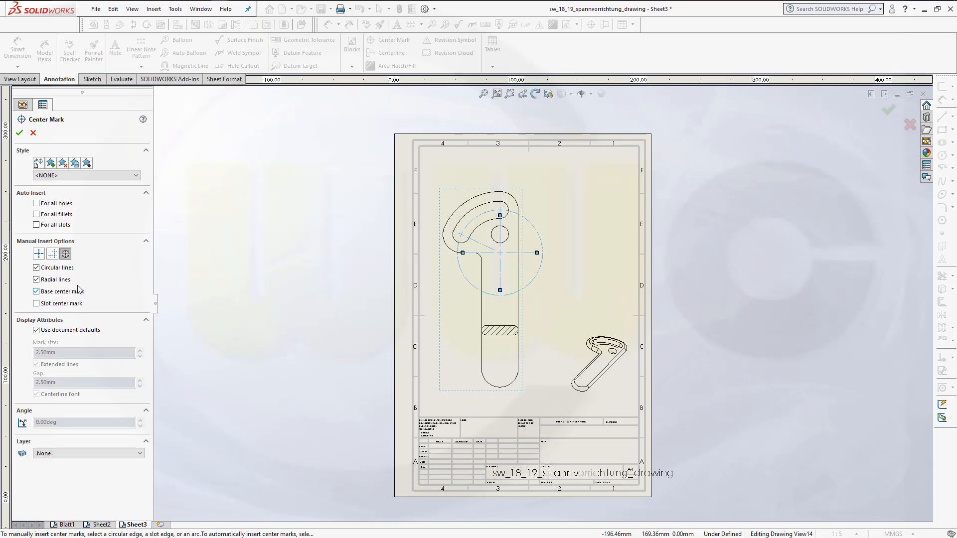
left_click(37, 268)
left_click(37, 280)
left_click(36, 291)
left_click(20, 132)
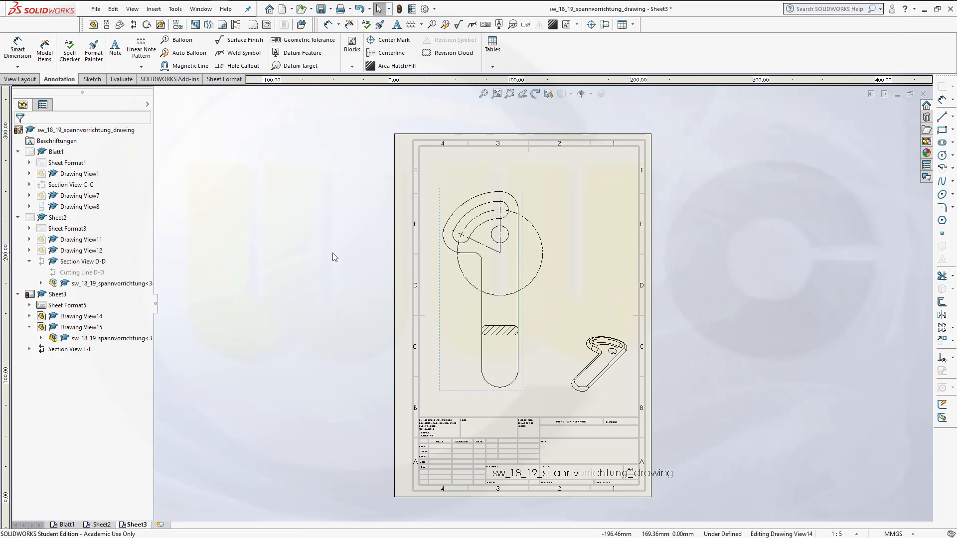
Step: Add a center mark to the round hole below the curved slot in the lever's front view
scroll(543, 272, "up", 2)
scroll(541, 270, "down", 2)
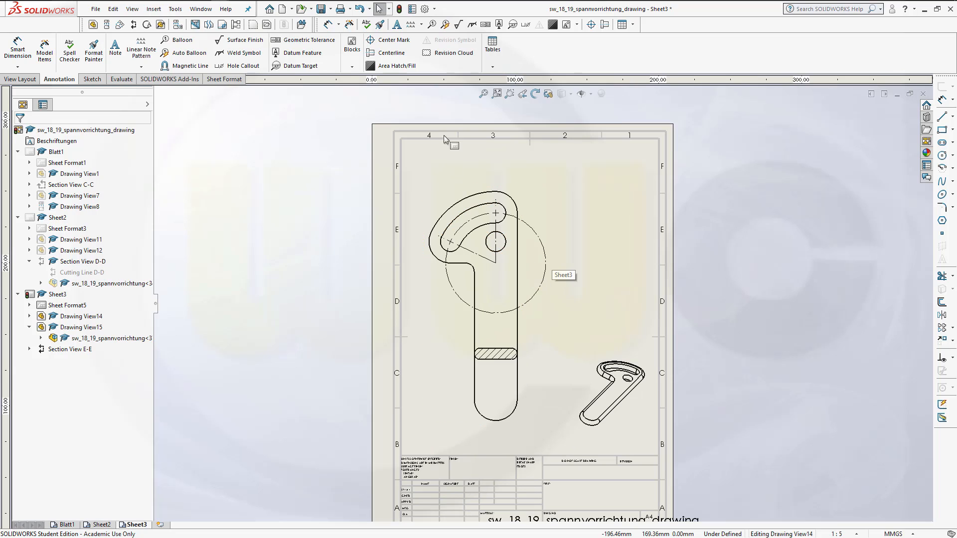
left_click(379, 42)
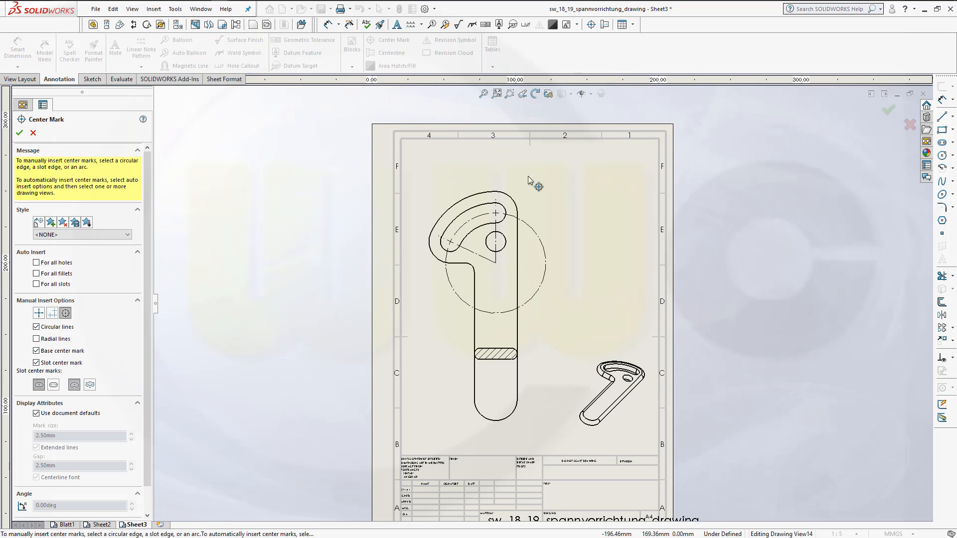
left_click(508, 247)
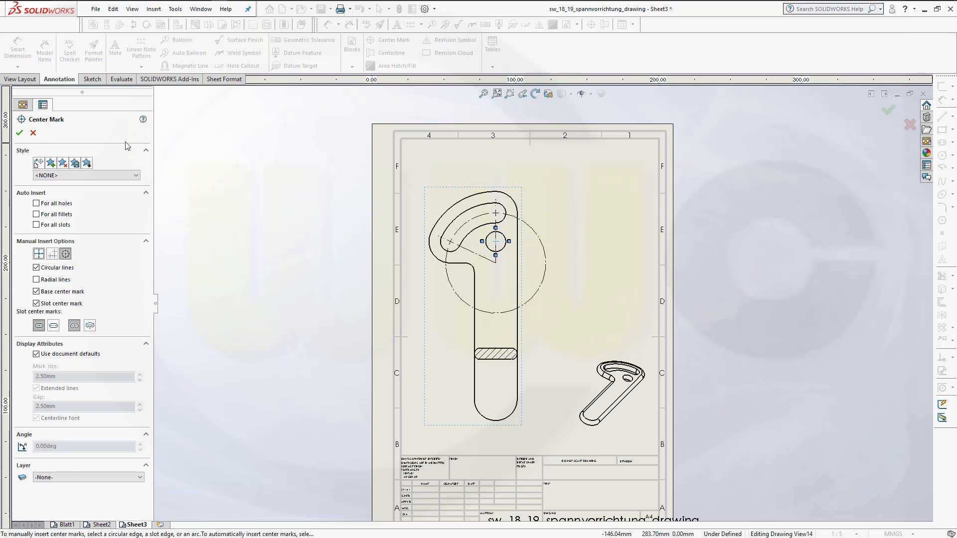
left_click(20, 133)
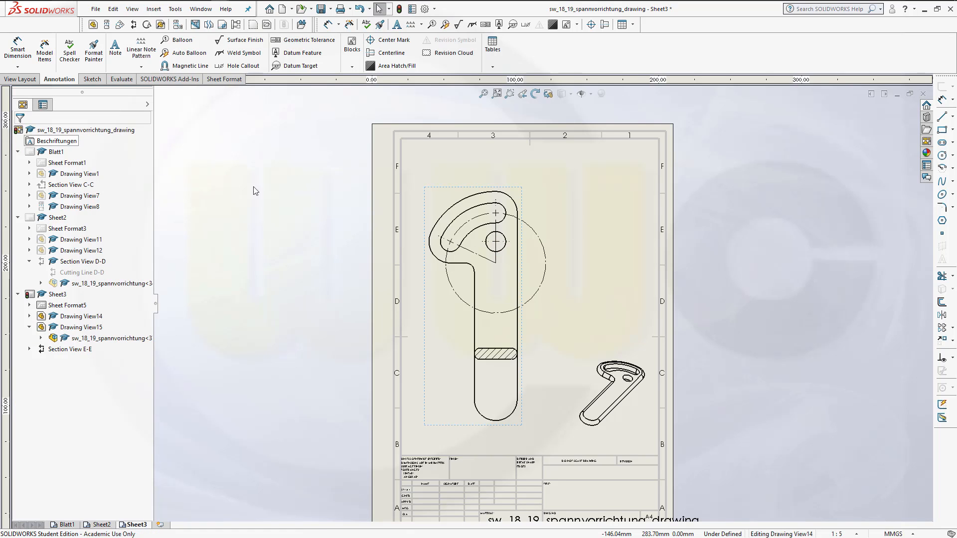
Step: Dimension the radii of the lever head's upper-right outer corner and the curved slot's center arc in the front view
scroll(528, 279, "down", 2)
scroll(526, 276, "down", 2)
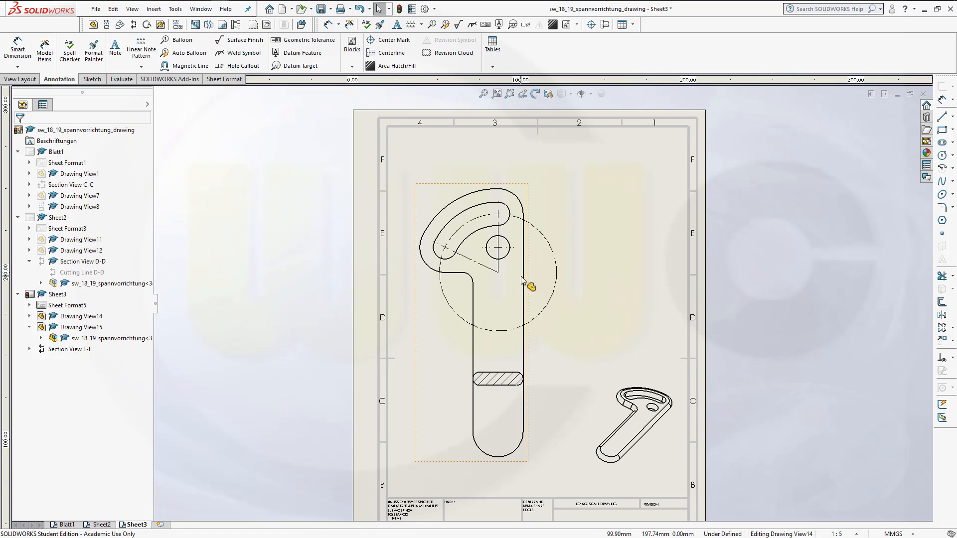
left_click(16, 50)
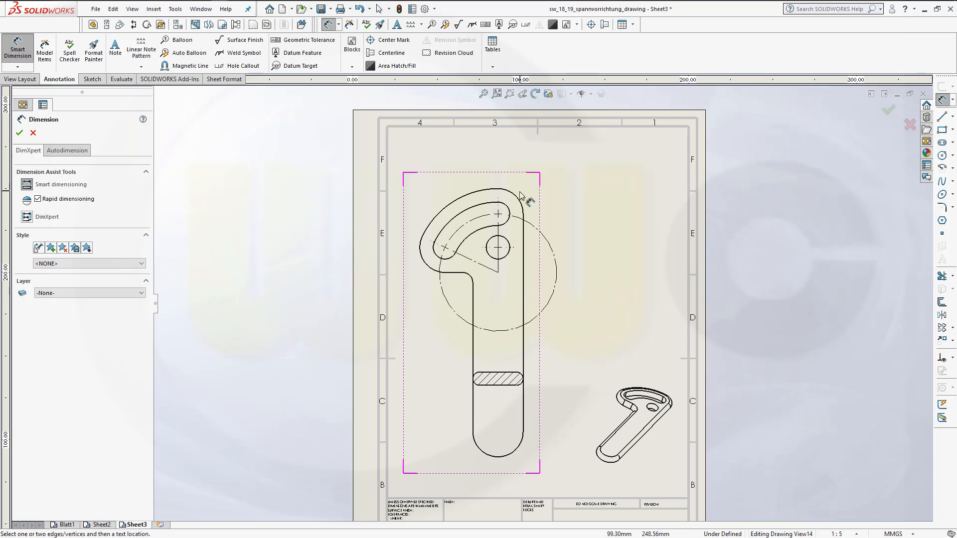
left_click(523, 200)
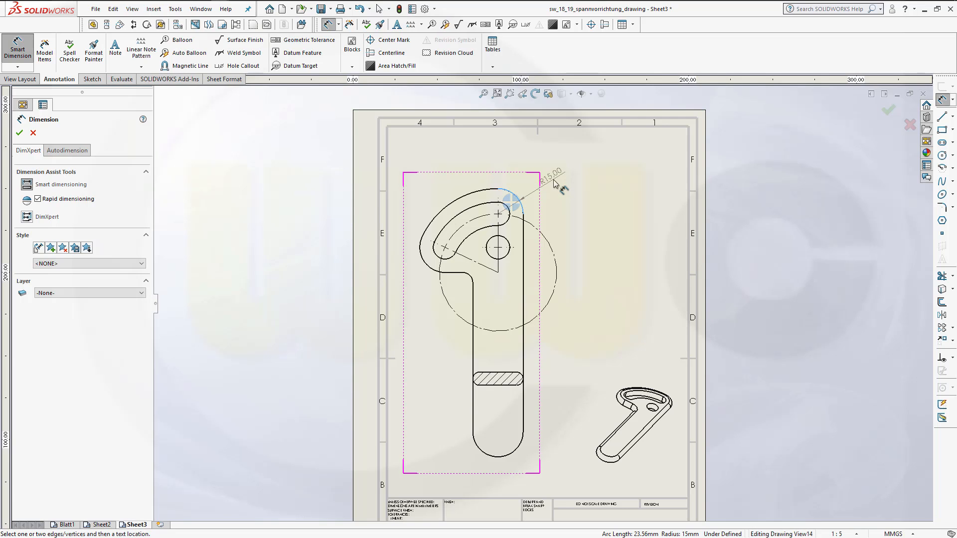
left_click(554, 173)
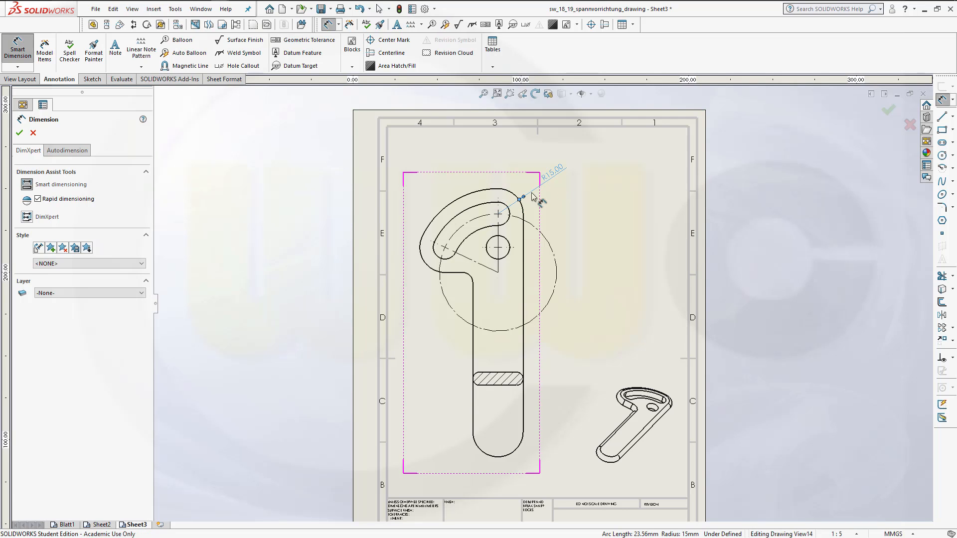
left_click(470, 225)
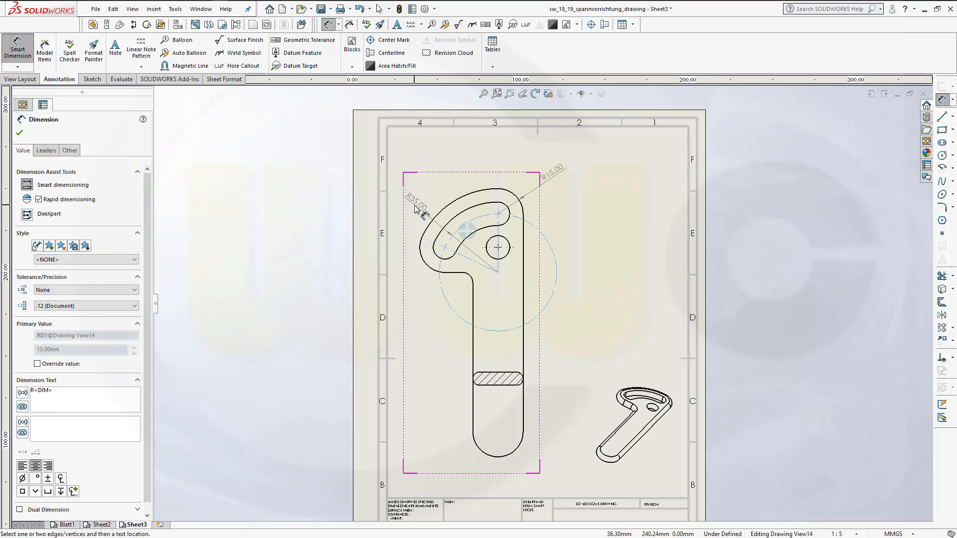
left_click(413, 209)
Step: Dimension the radius of the lever head's large outer arc above the curved slot
left_click(459, 218)
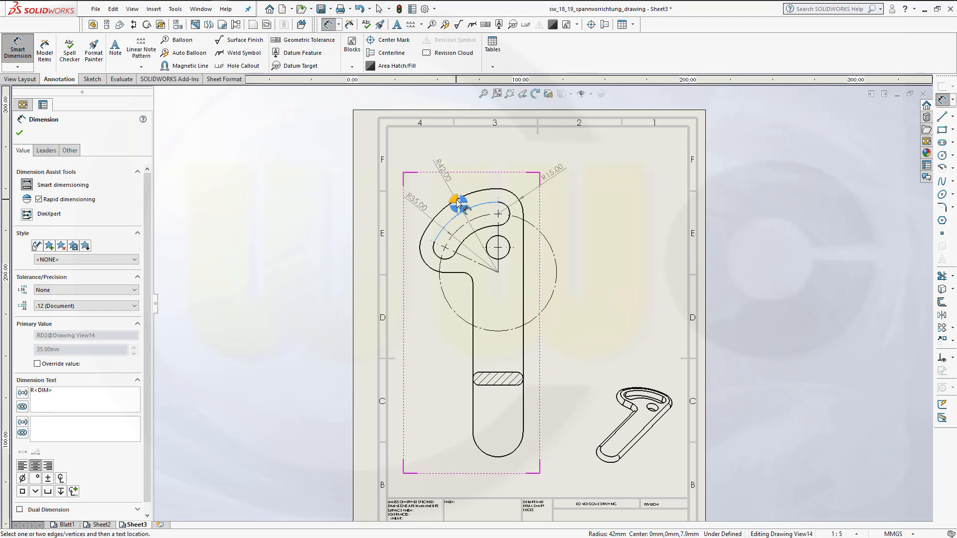
key("Escape")
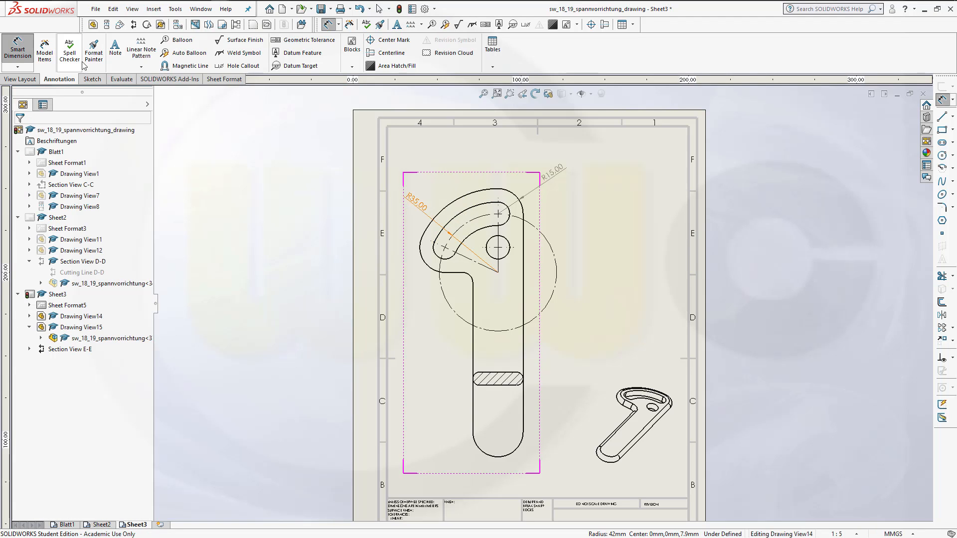
left_click(458, 205)
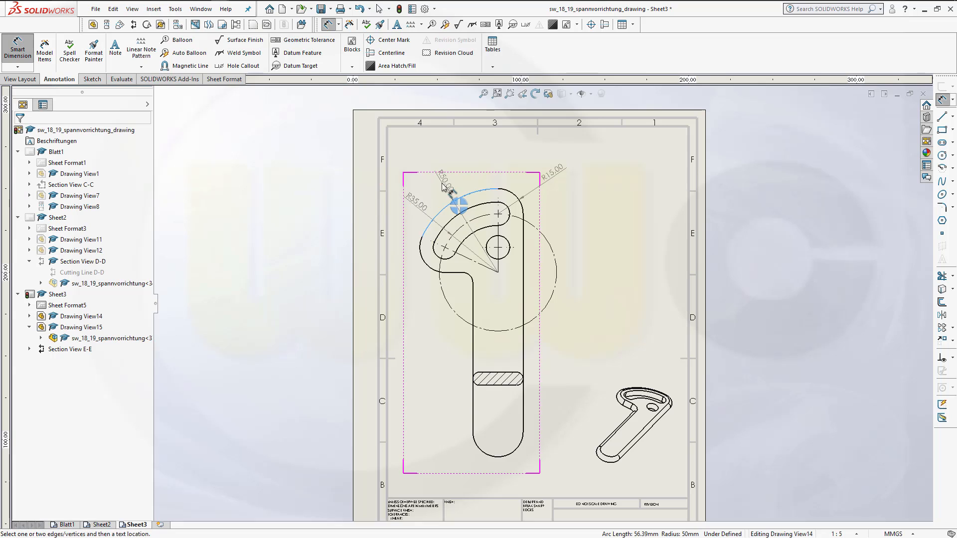
left_click(428, 187)
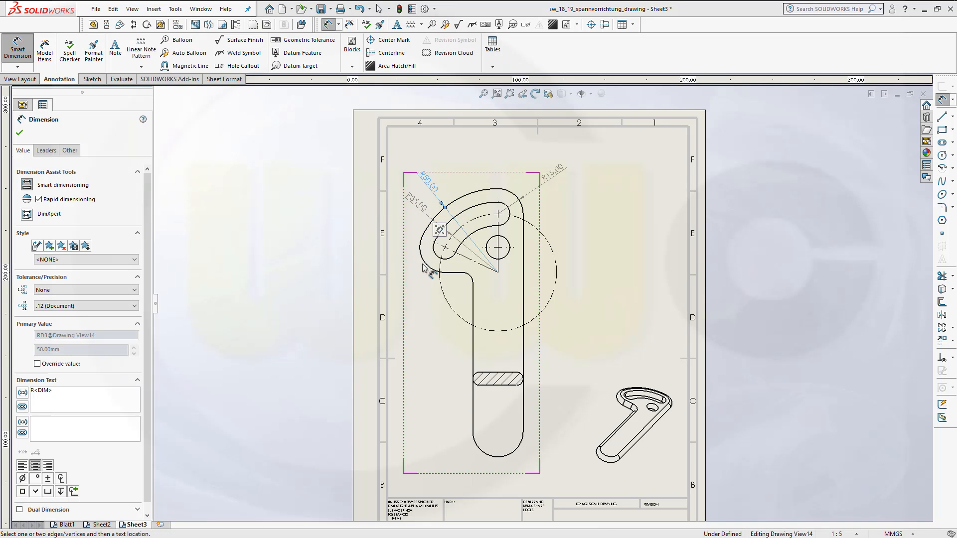
Step: Dimension the radii of the lever head's lower-left outer arc and the inner fillet between head and shank
left_click(427, 267)
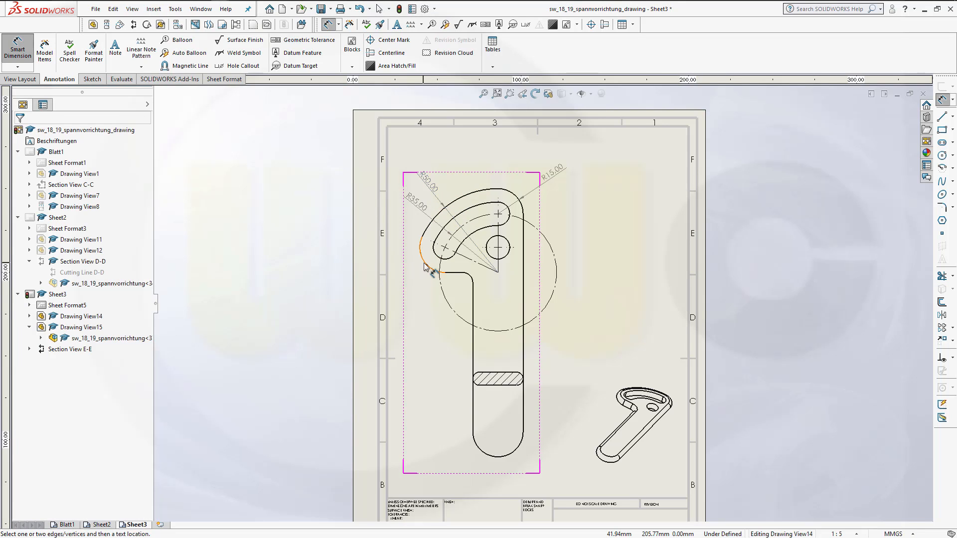
left_click(424, 269)
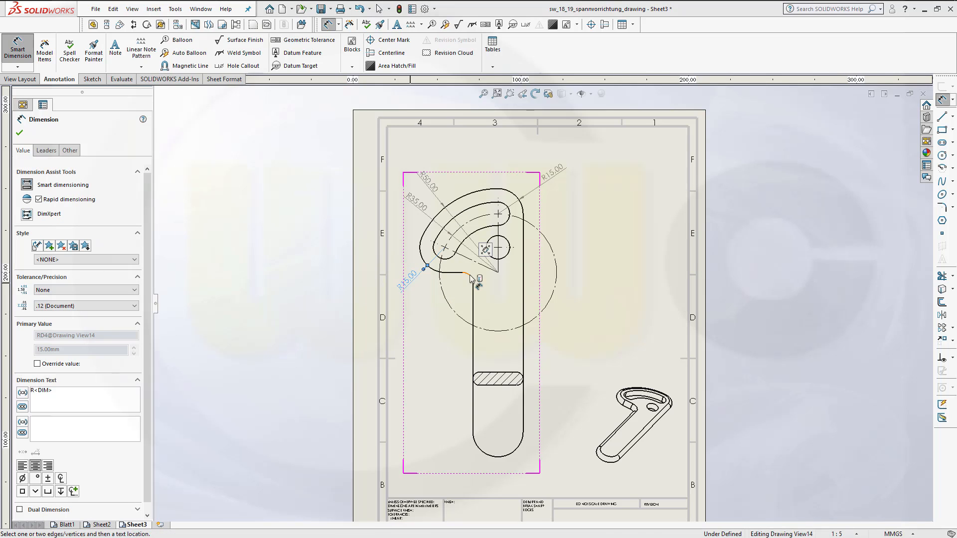
left_click(470, 277)
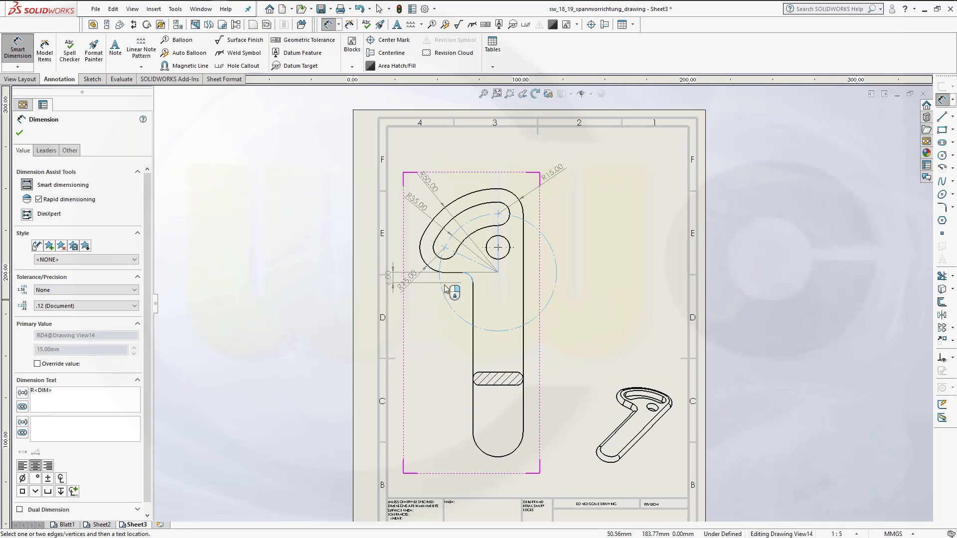
key("Escape")
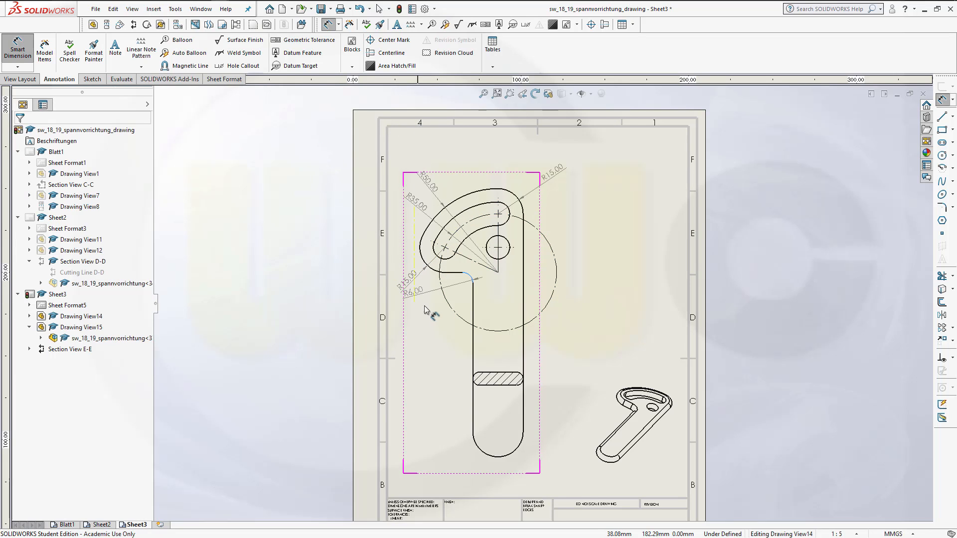
left_click(435, 321)
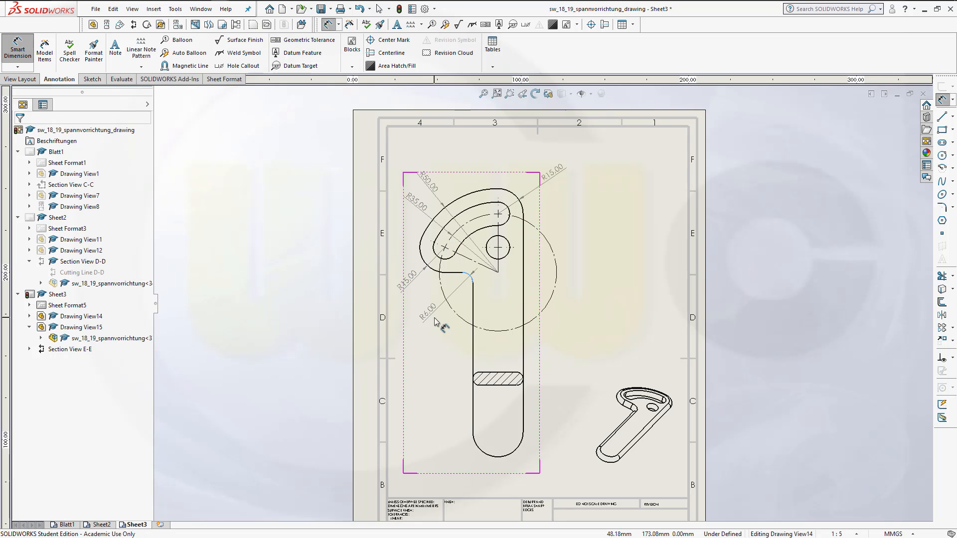
key("Escape")
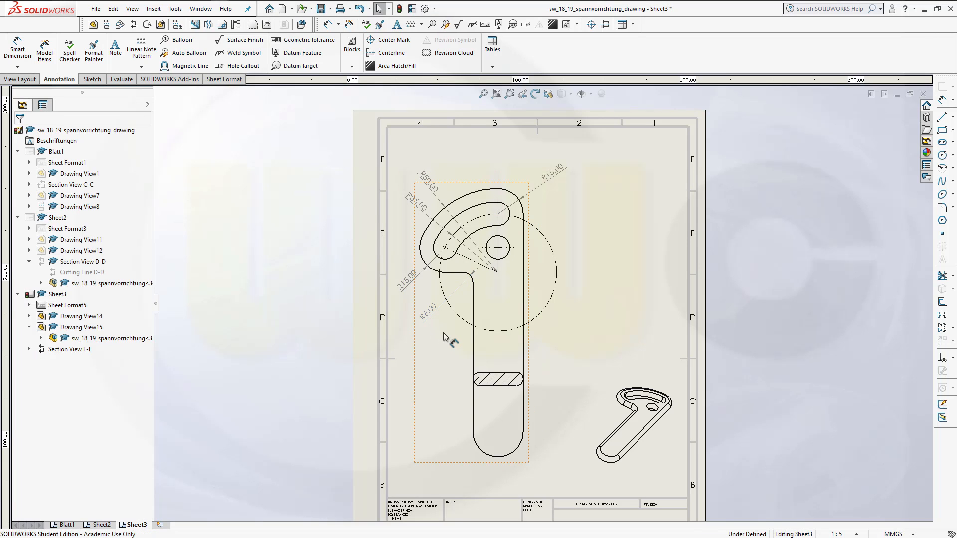
Step: Set the unit precision of all five radius dimensions on the lever's front view to None
left_click(430, 313)
left_click(415, 278)
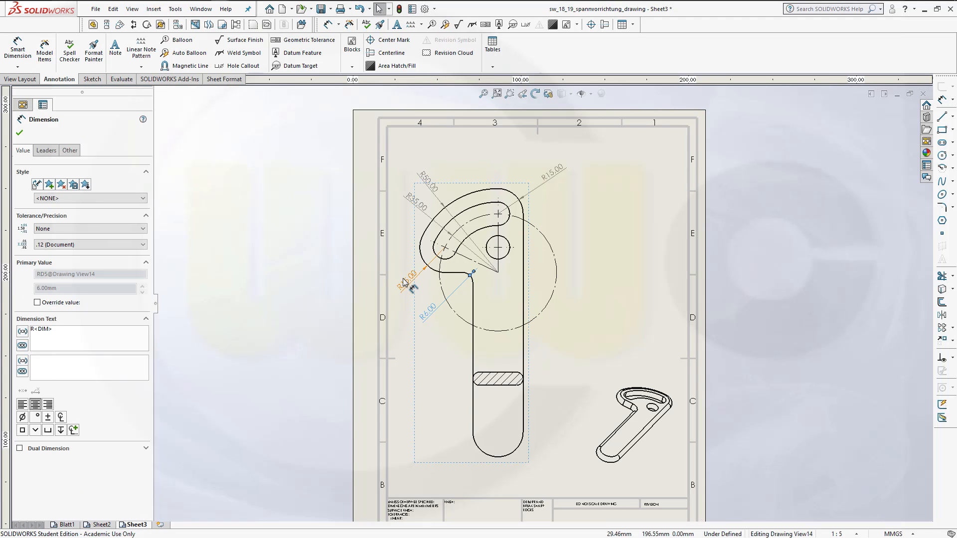
left_click(411, 202, "ctrl")
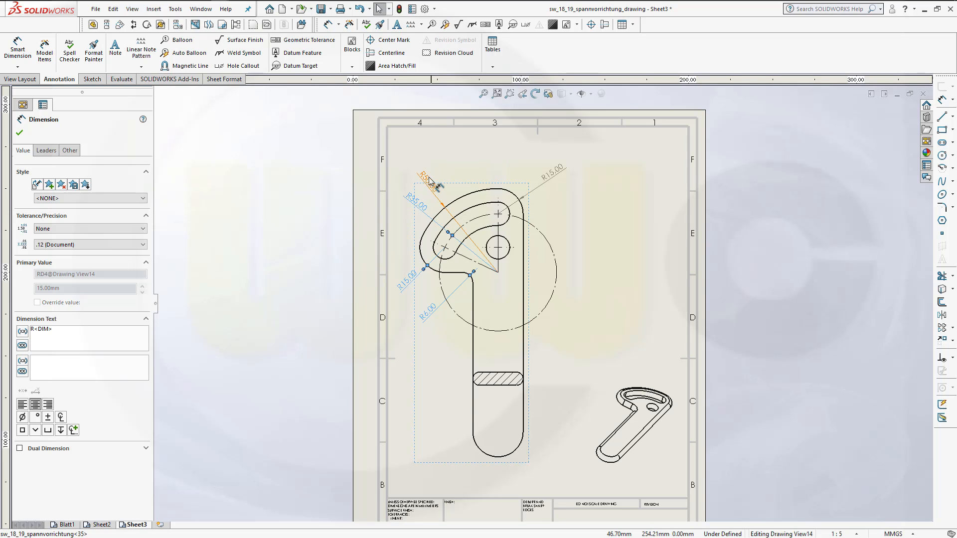
left_click(429, 182, "ctrl")
left_click(552, 174, "ctrl")
left_click(144, 245)
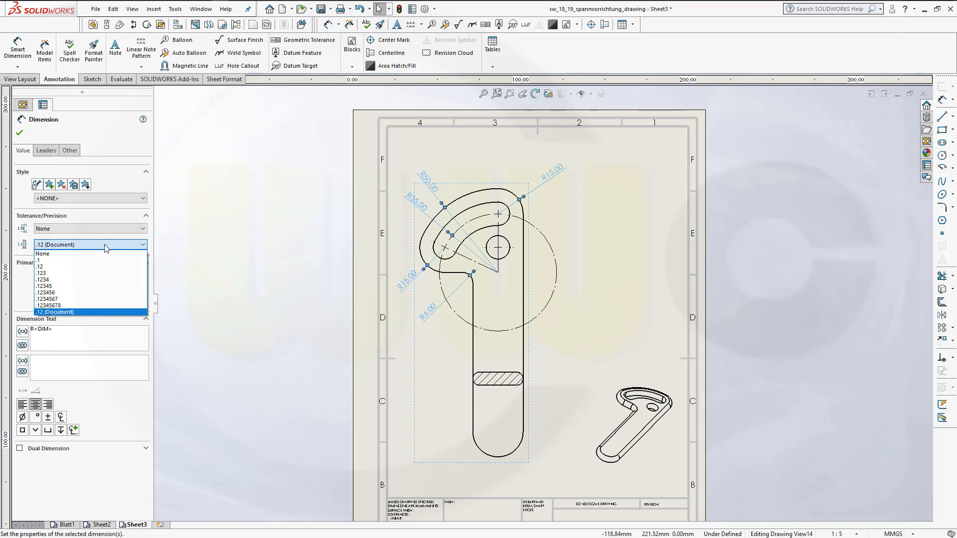
left_click(85, 253)
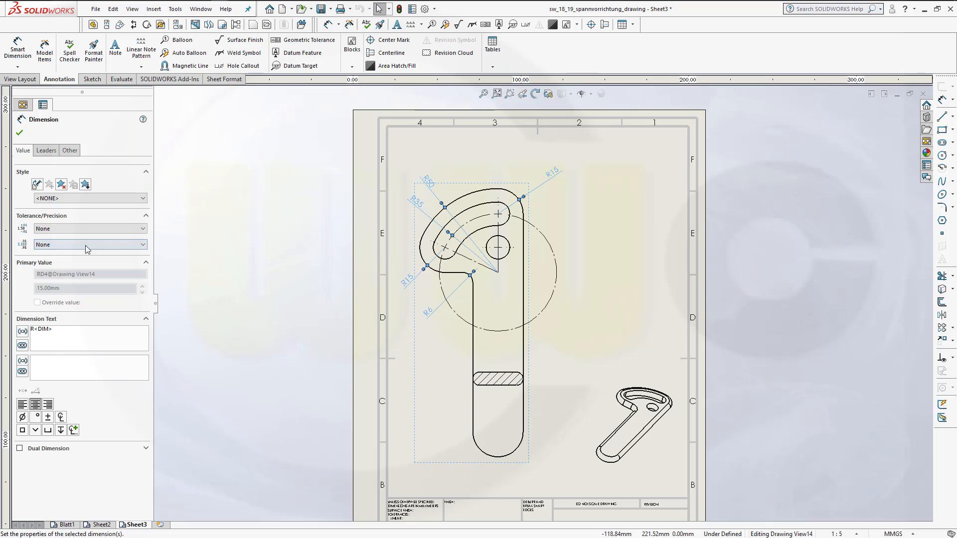
left_click(604, 210)
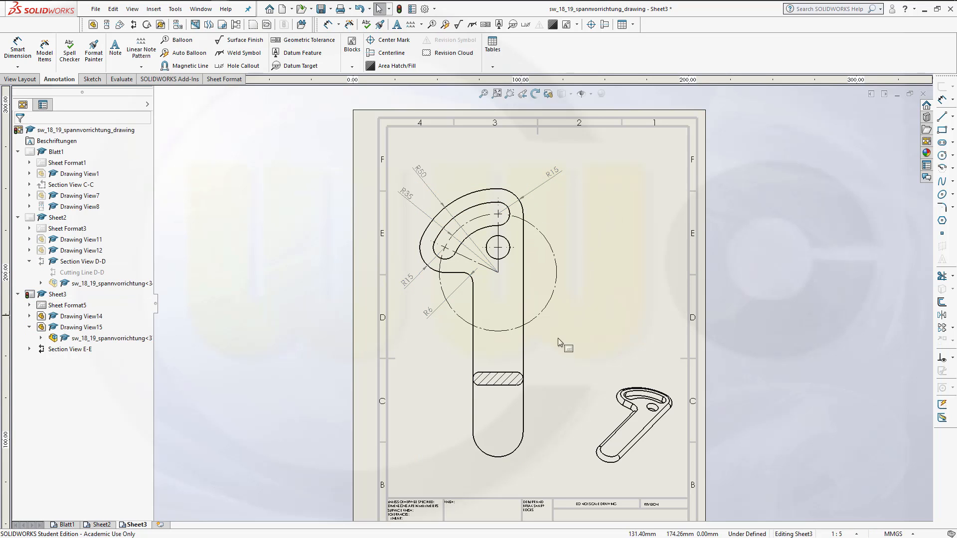
Step: Dimension the thickness of the hatched slice section between its two long edges, placing the dimension beside the shank
scroll(557, 338, "up", 1)
left_click(17, 52)
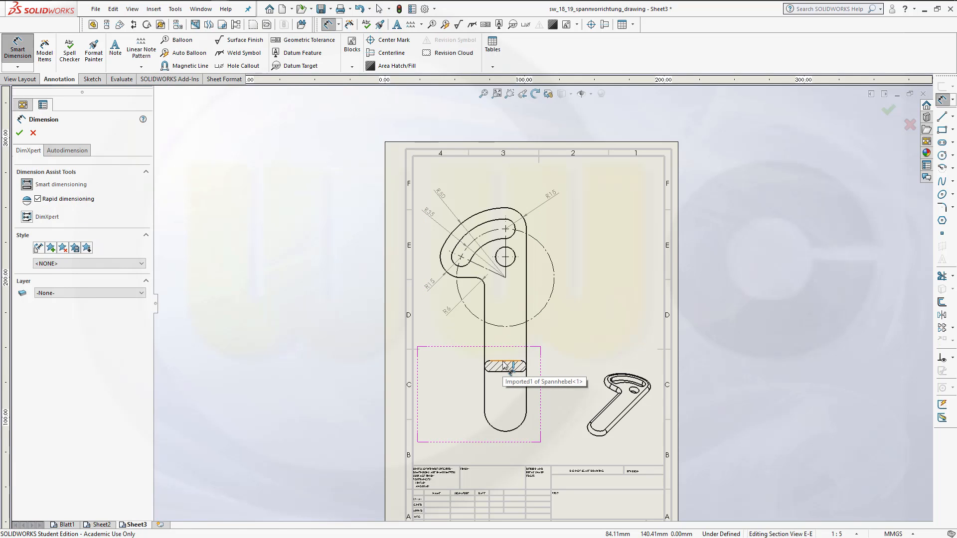
left_click(504, 362)
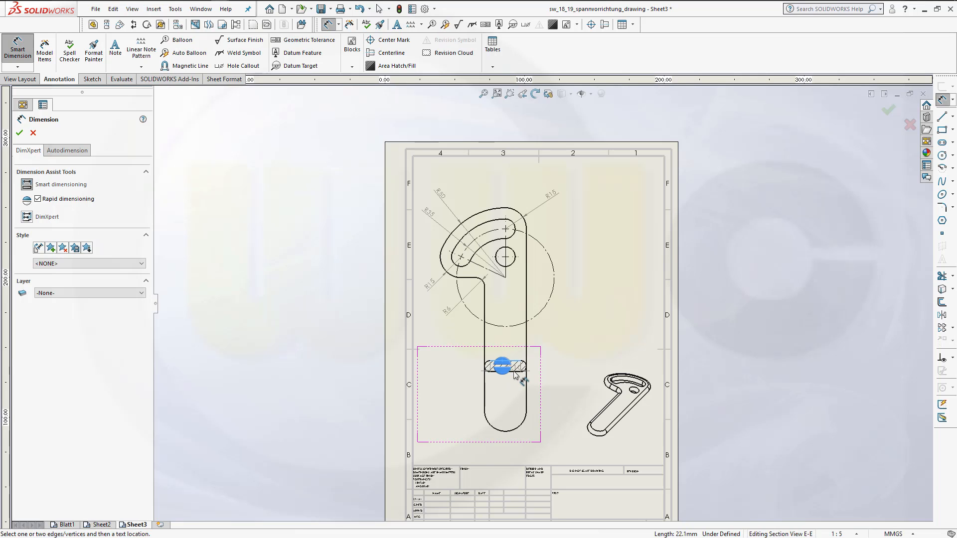
scroll(515, 374, "down", 3)
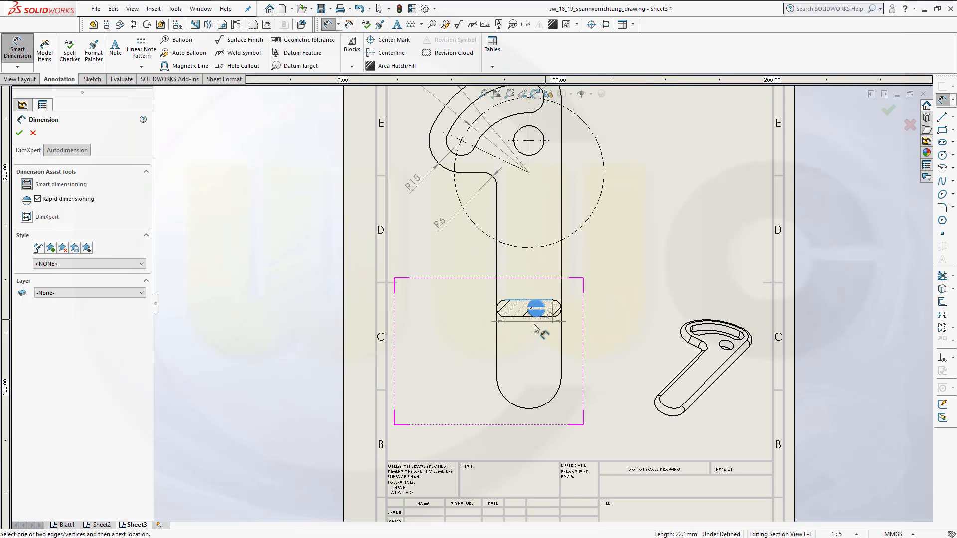
scroll(536, 329, "down", 2)
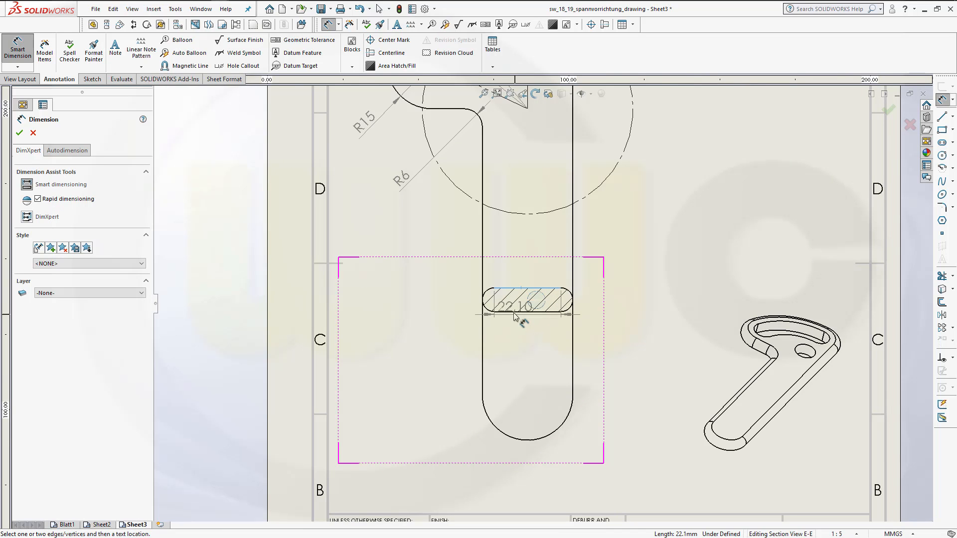
left_click(512, 312)
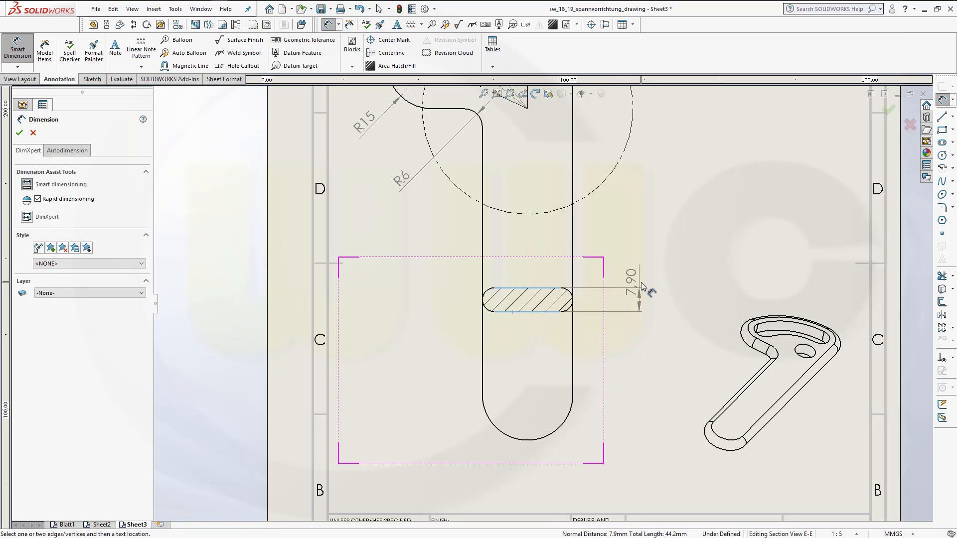
left_click(642, 293)
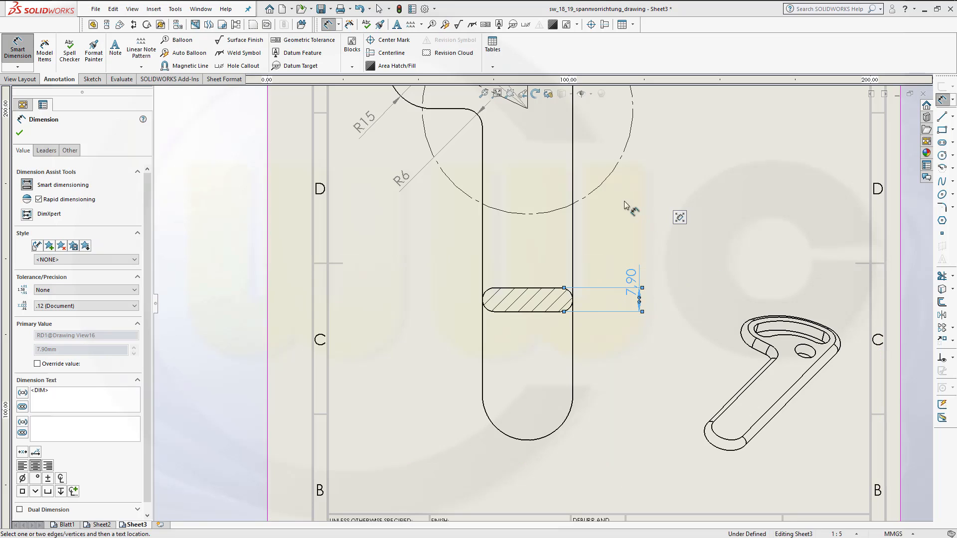
Step: Set the slice thickness dimension's unit precision to .1 and give it a bilateral tolerance with a lower deviation of -0.1 mm
mouse_move(622, 204)
middle_mouse_down()
mouse_move(561, 246)
mouse_move(530, 292)
mouse_move(531, 312)
middle_mouse_up()
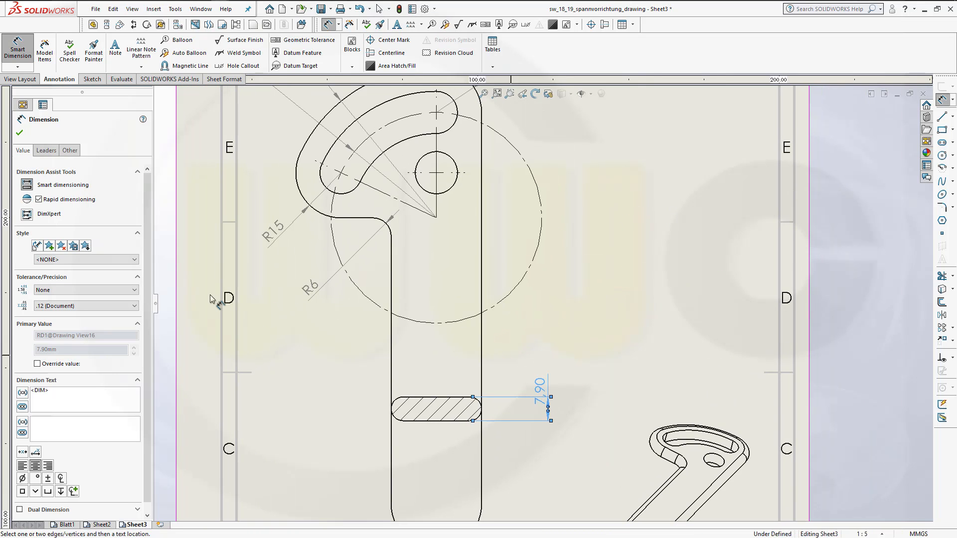
left_click(136, 308)
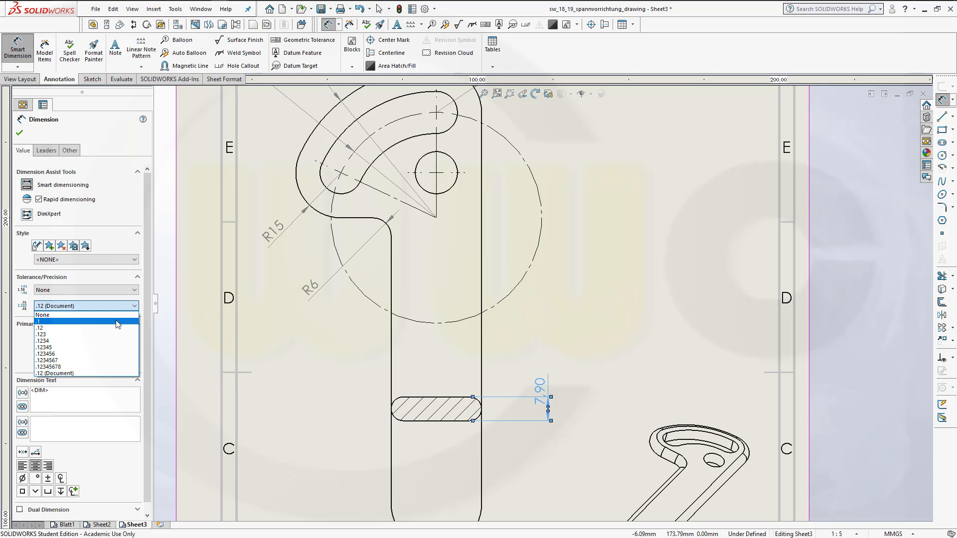
left_click(117, 321)
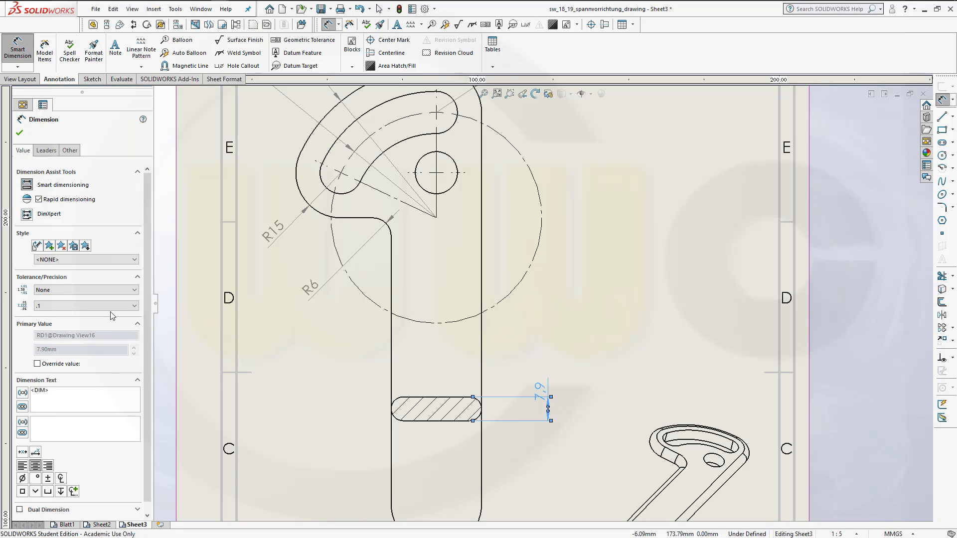
left_click(135, 292)
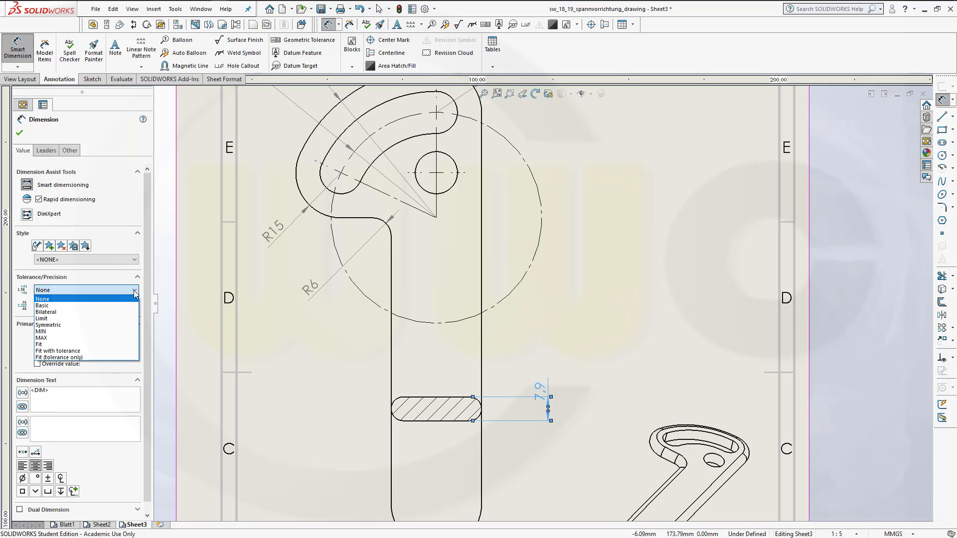
left_click(80, 313)
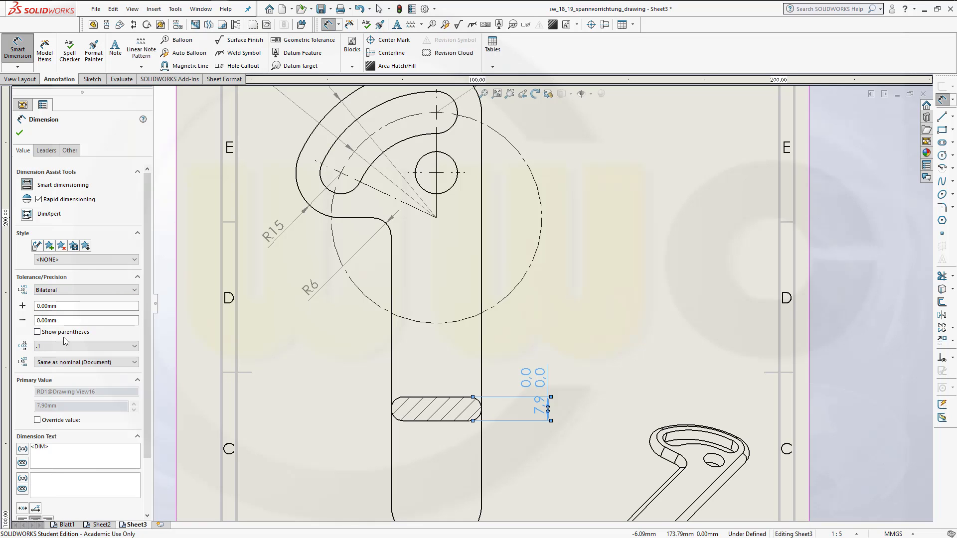
left_click(69, 319)
left_click_drag(70, 319, 1, 313)
type("-0,1")
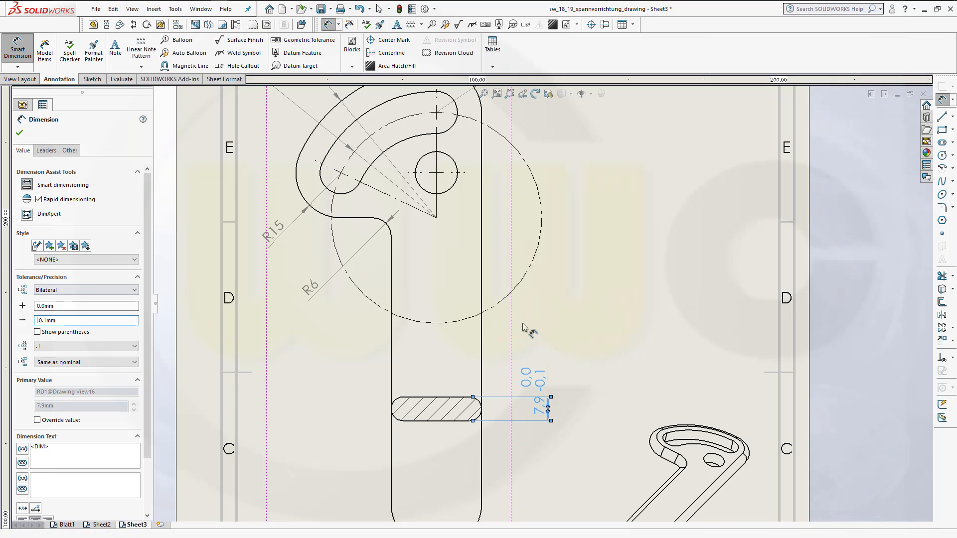
Step: Dimension the diameter of the round hole in the lever head and set its unit precision to None
scroll(578, 314, "up", 2)
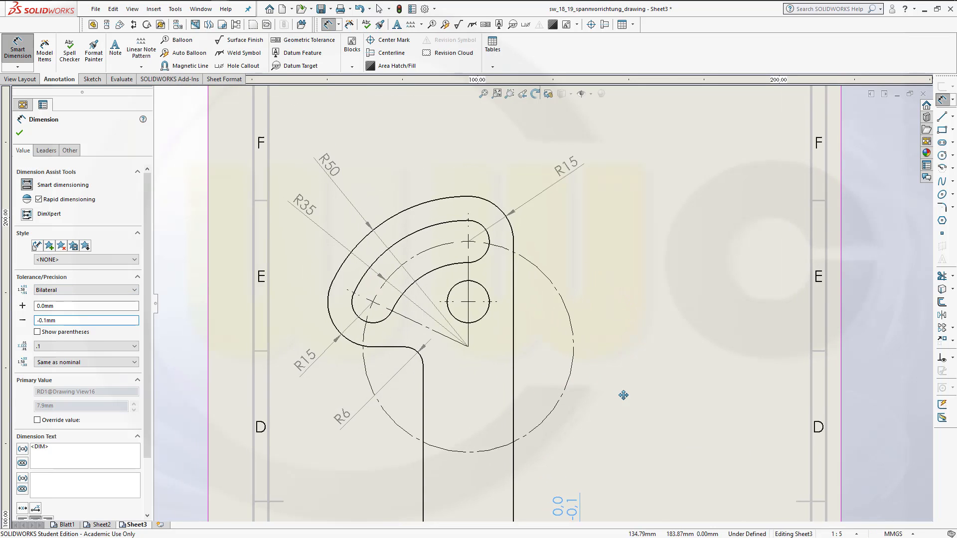
scroll(576, 446, "up", 4)
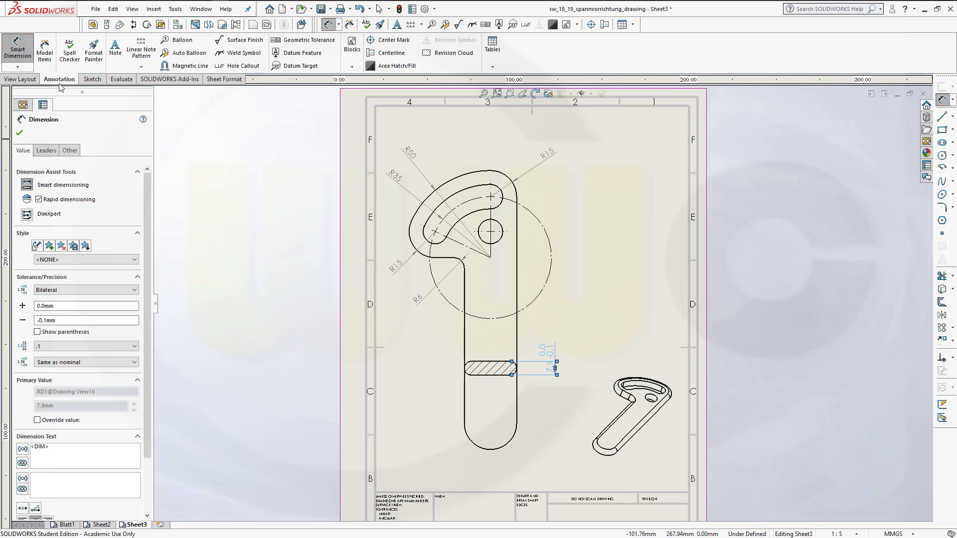
left_click(18, 44)
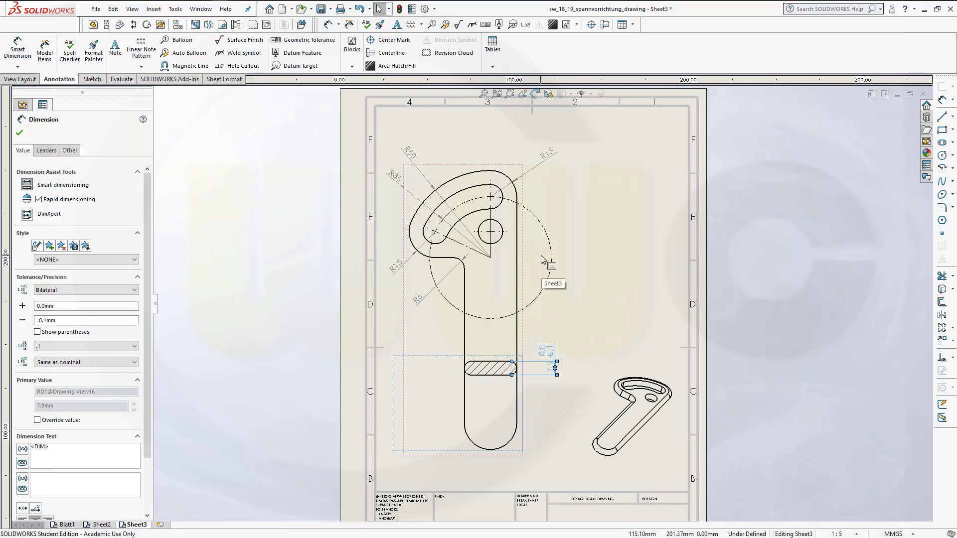
left_click(501, 237)
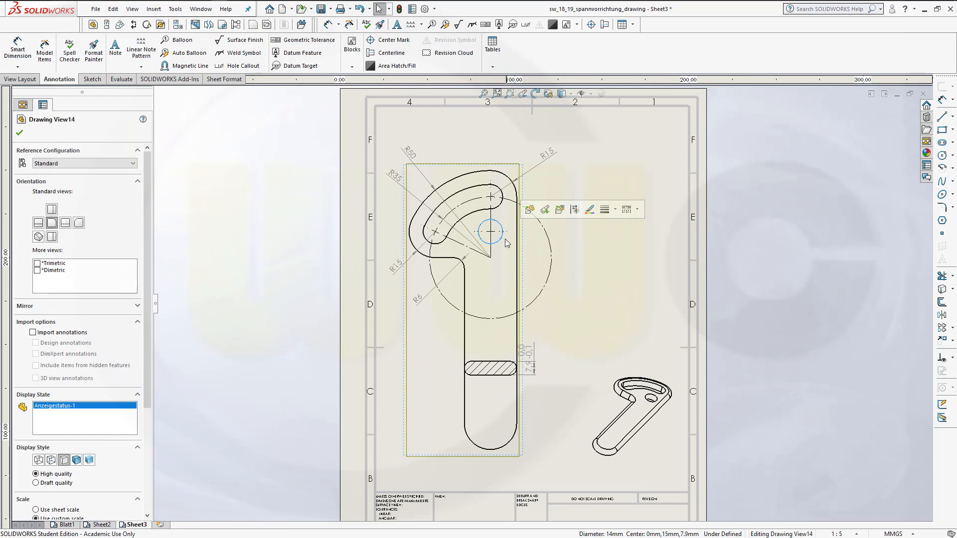
left_click(314, 147)
left_click(17, 49)
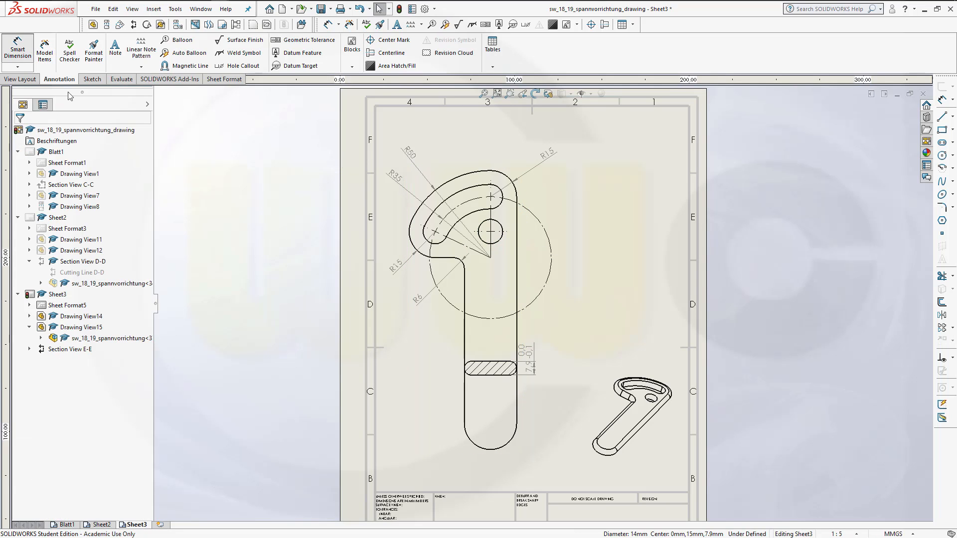
left_click(500, 242)
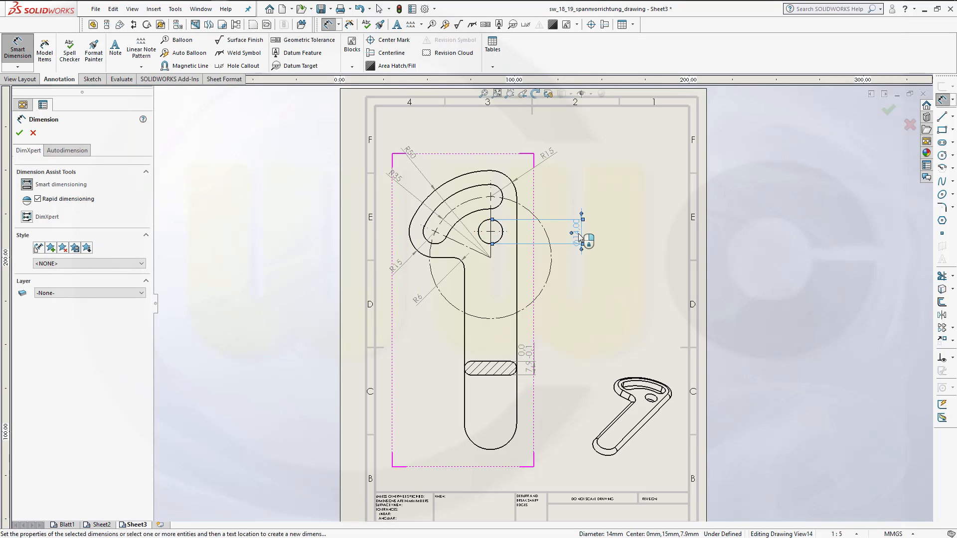
left_click(580, 239)
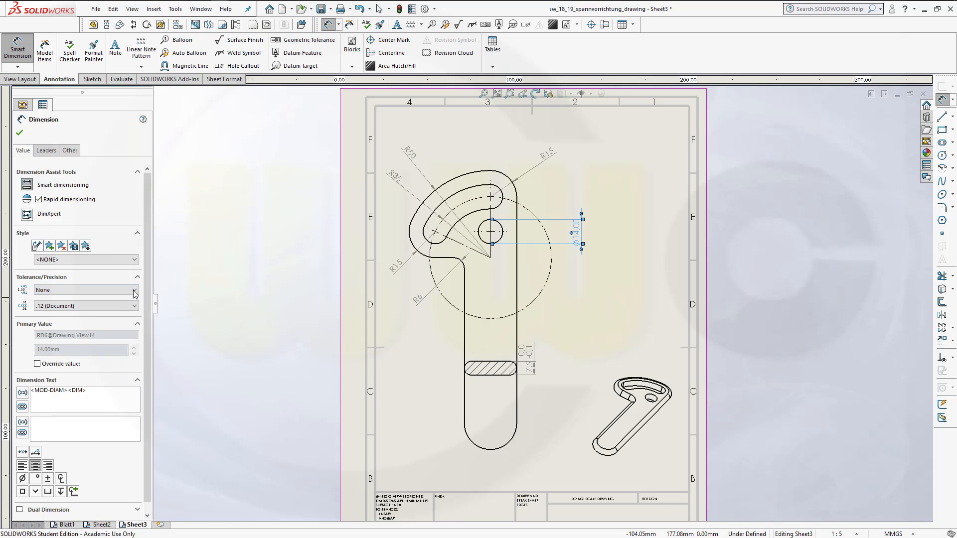
left_click(91, 305)
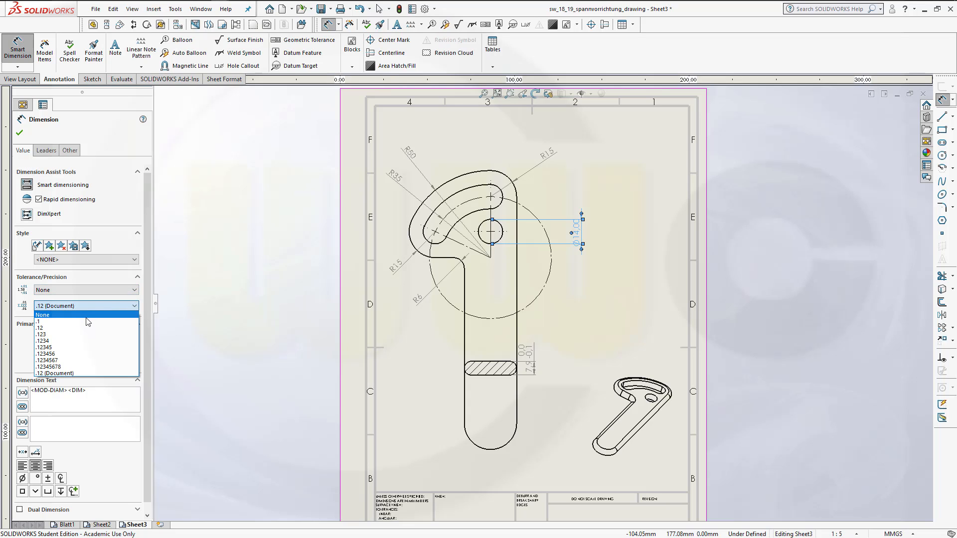
left_click(90, 315)
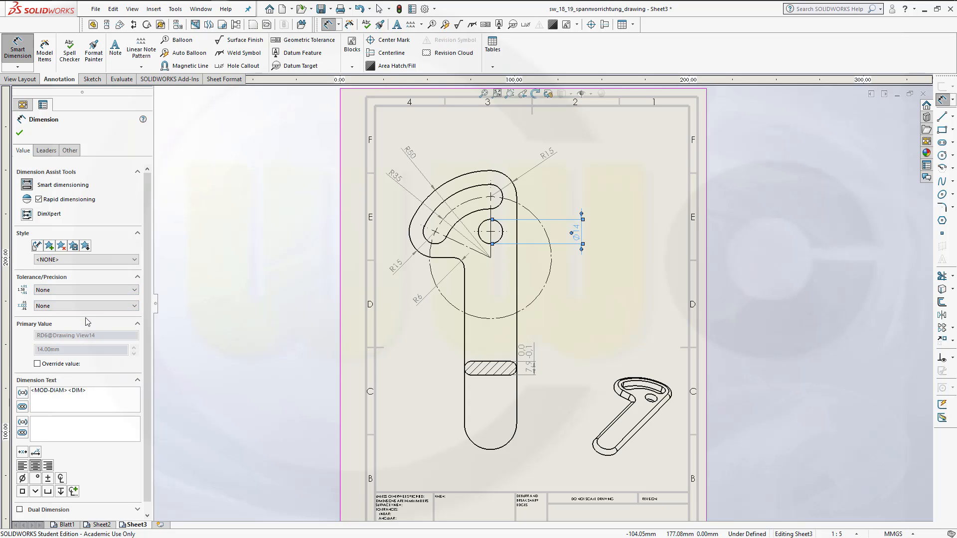
Step: Give the hole diameter dimension a Fit tolerance with hole fit D10, shown on one line with the diameter value
left_click(135, 292)
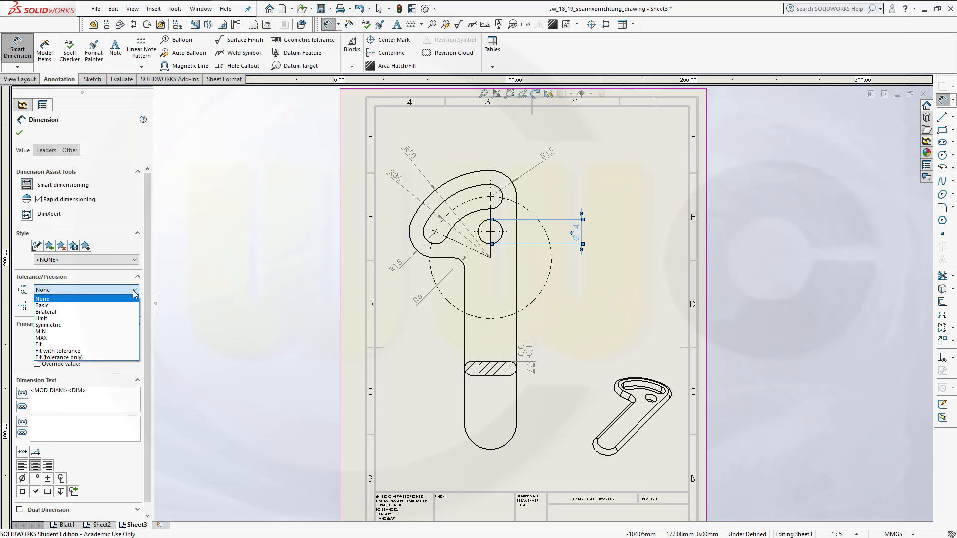
left_click(96, 348)
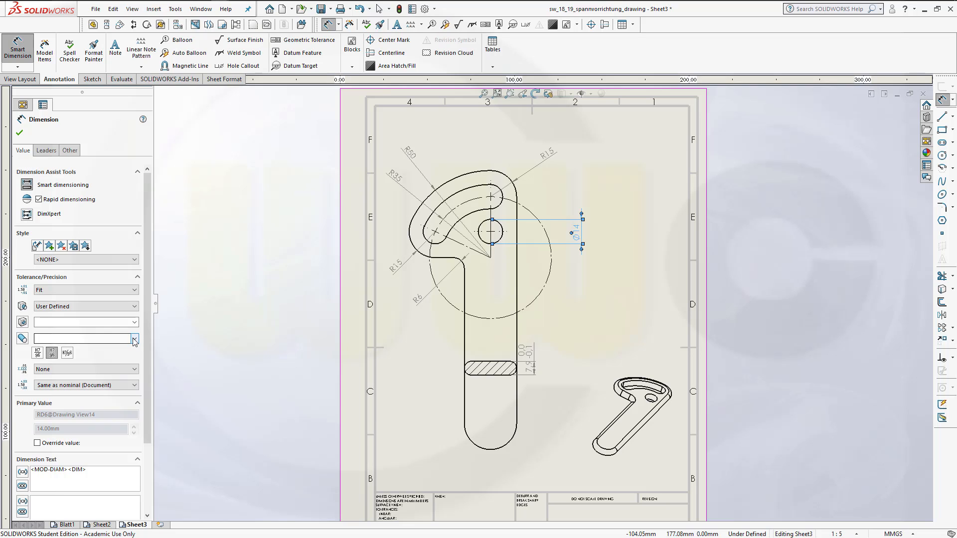
left_click(134, 339)
left_click(134, 322)
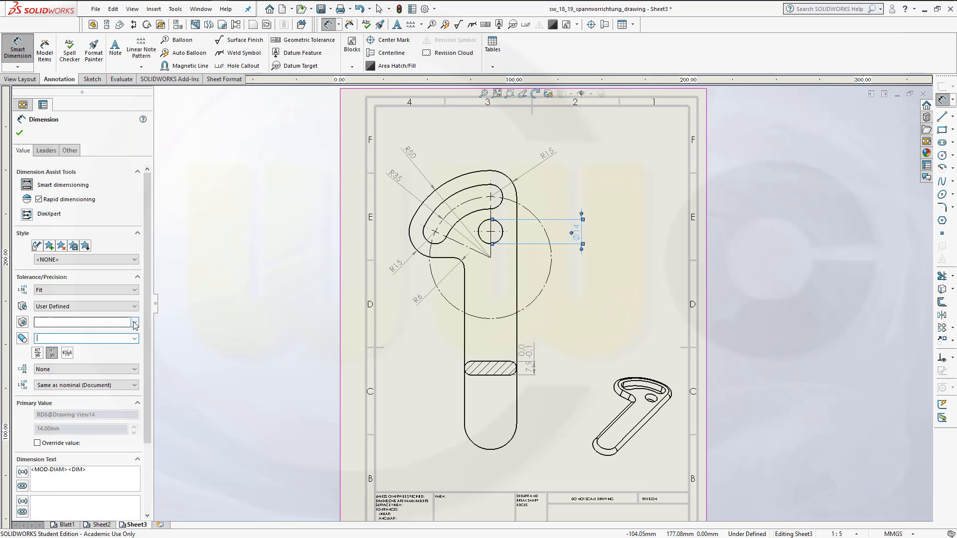
left_click(135, 322)
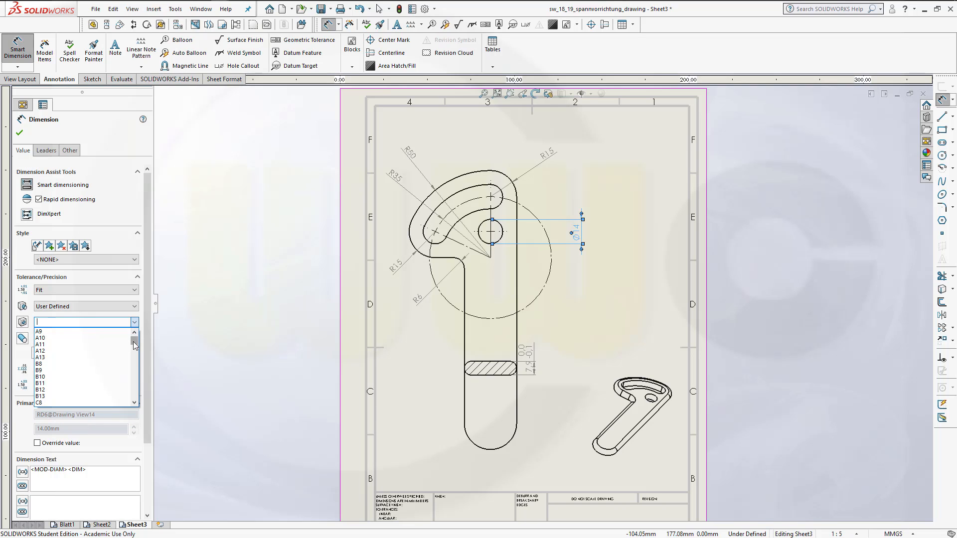
left_click_drag(135, 345, 134, 354)
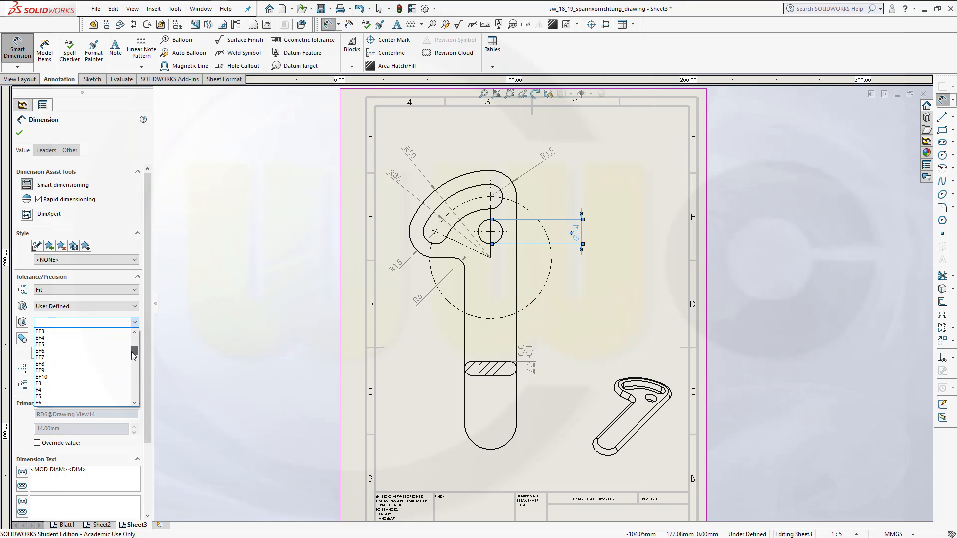
scroll(131, 354, "down", 2)
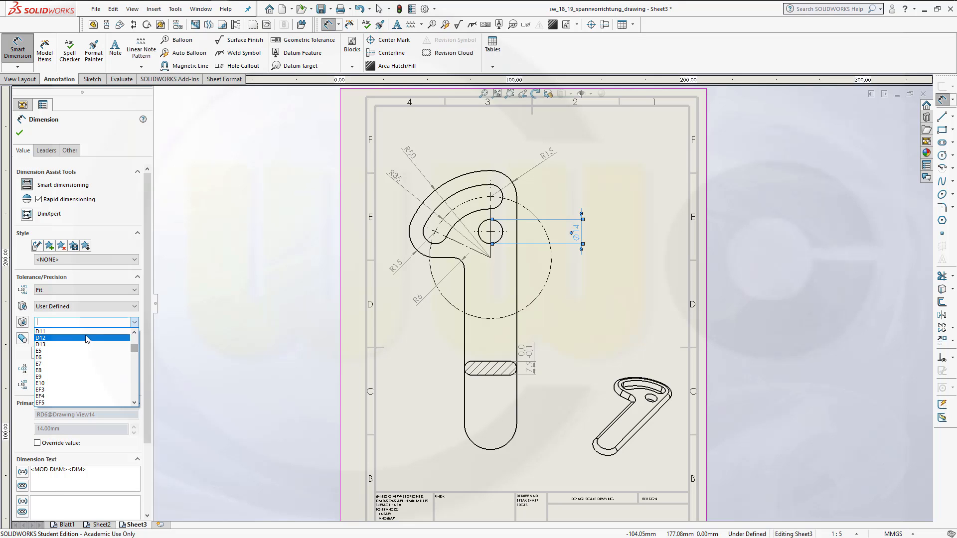
scroll(57, 348, "up", 1)
left_click(55, 347)
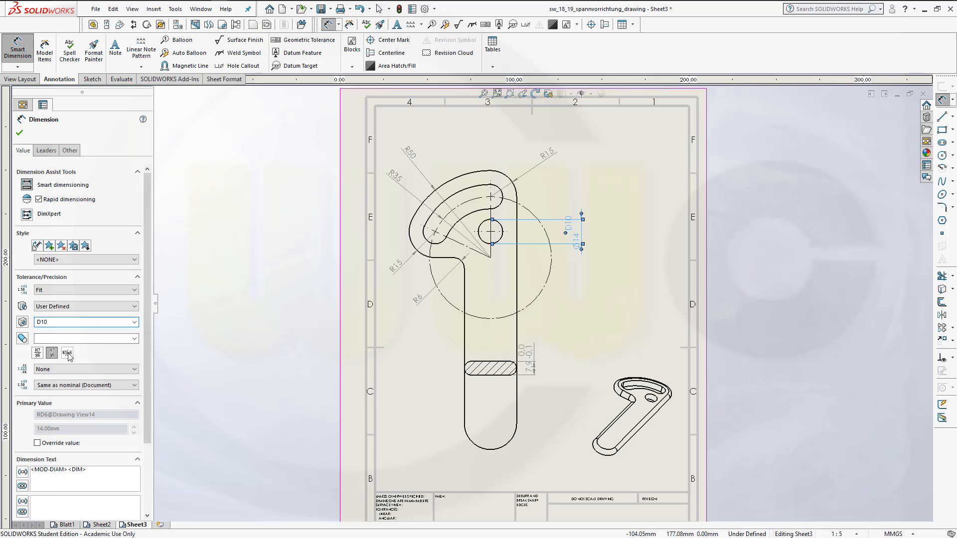
left_click(67, 352)
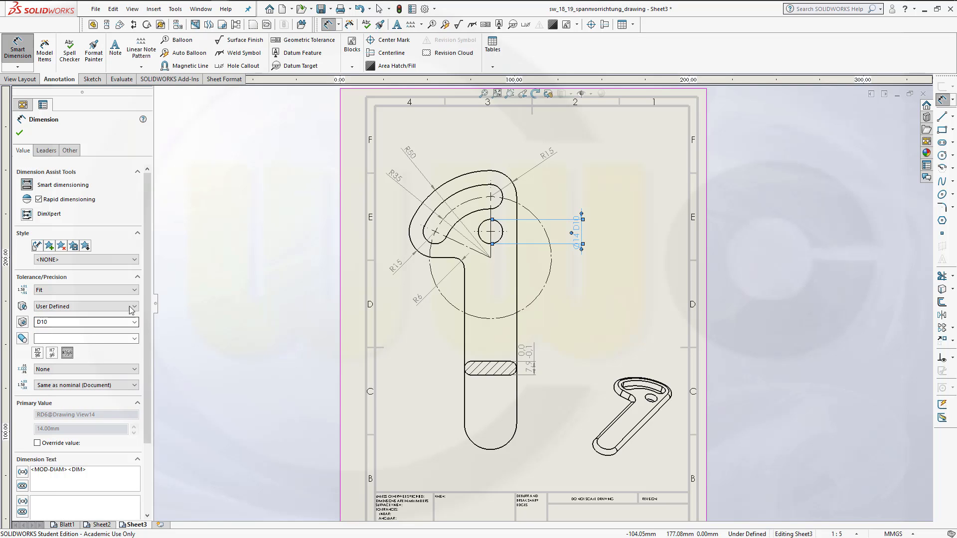
left_click(19, 134)
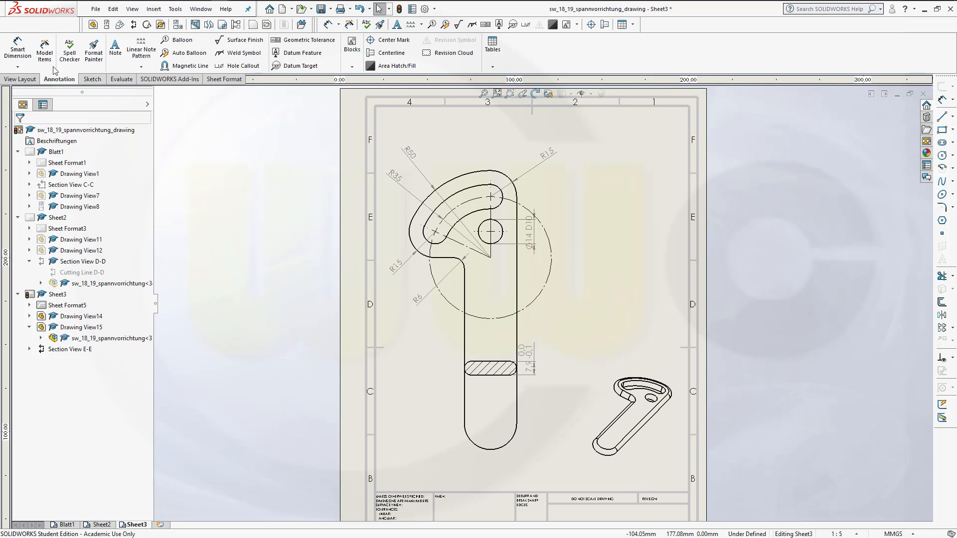
Step: Dimension the vertical distance between the round hole's center and the curved slot's arc center, with unit precision None
left_click(17, 48)
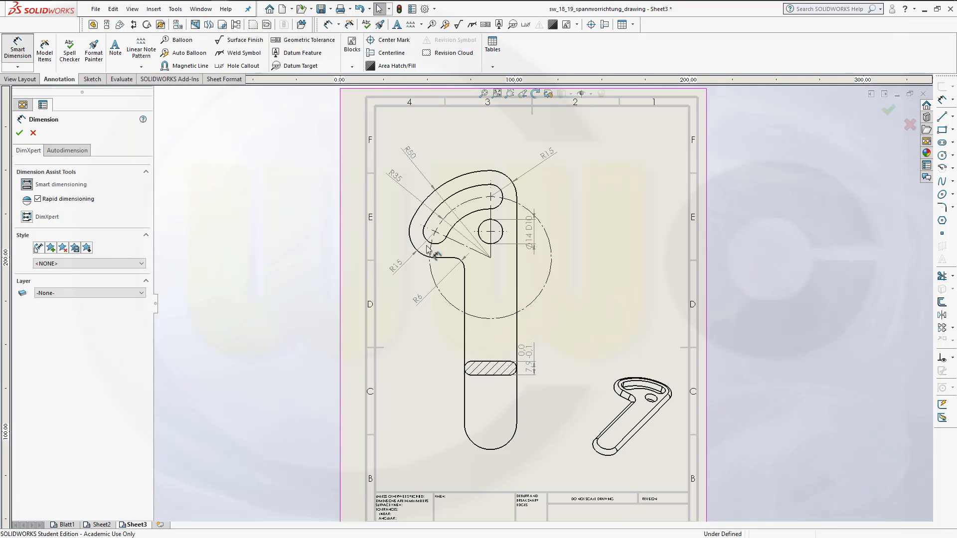
left_click(461, 224)
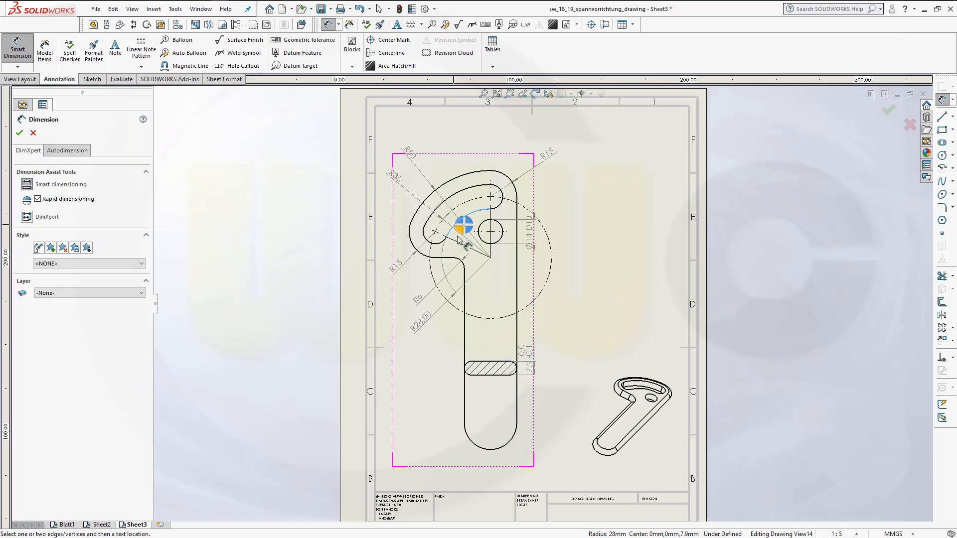
left_click(495, 242)
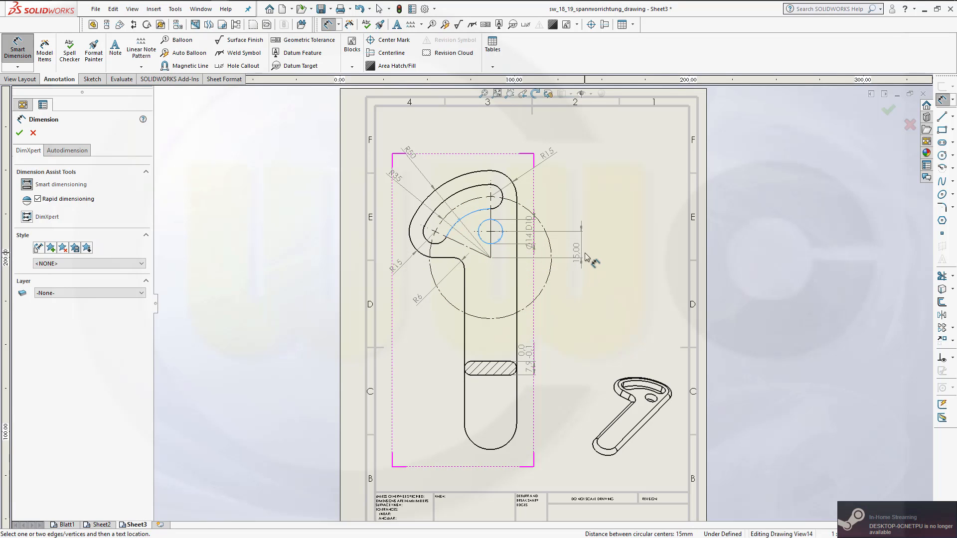
left_click(578, 262)
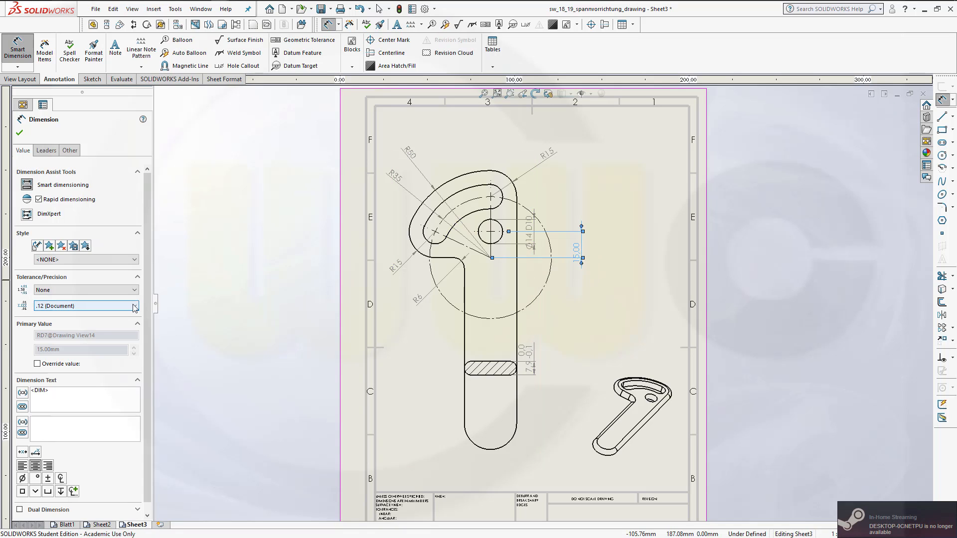
left_click(106, 306)
left_click(44, 315)
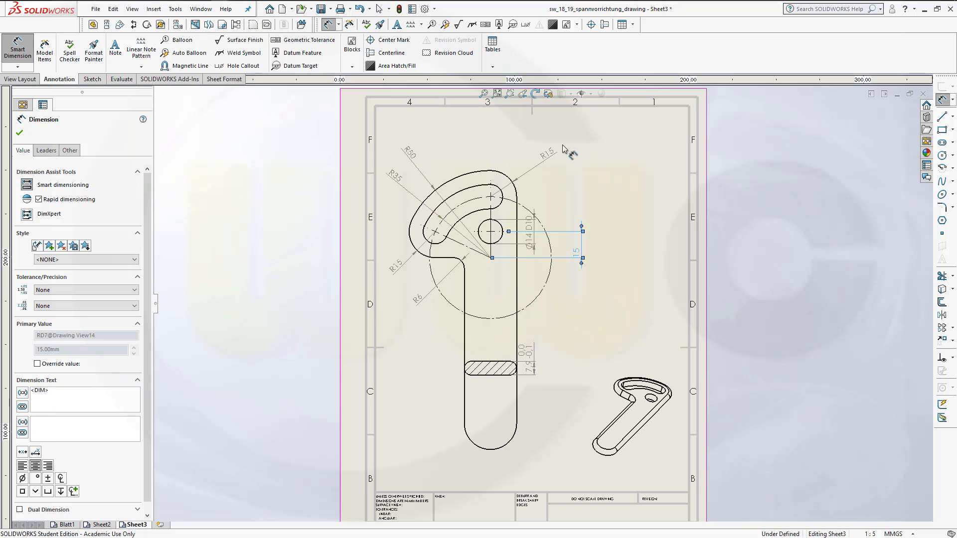
Step: Dimension the curved slot's width vertically at its upper end, placing the dimension outside the lever head
scroll(553, 154, "down", 5)
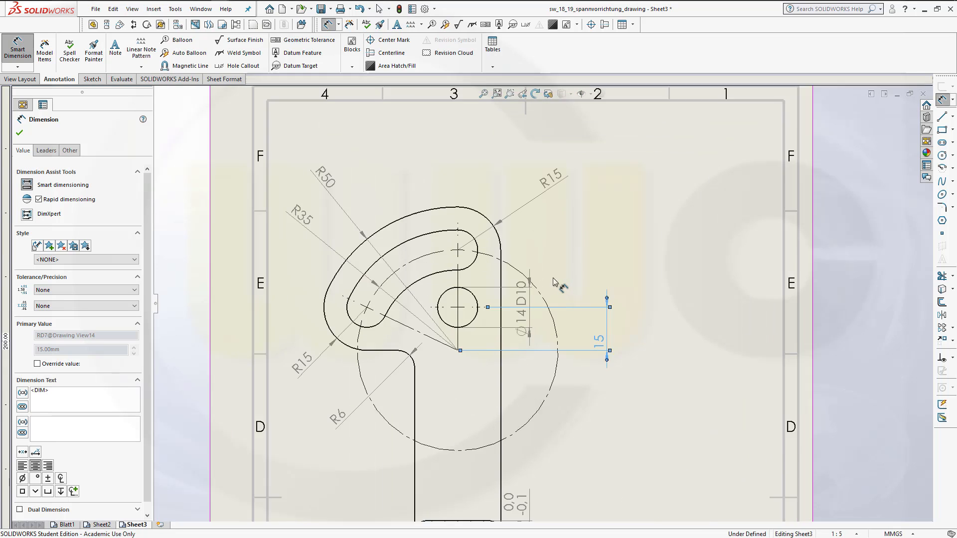
scroll(452, 204, "down", 2)
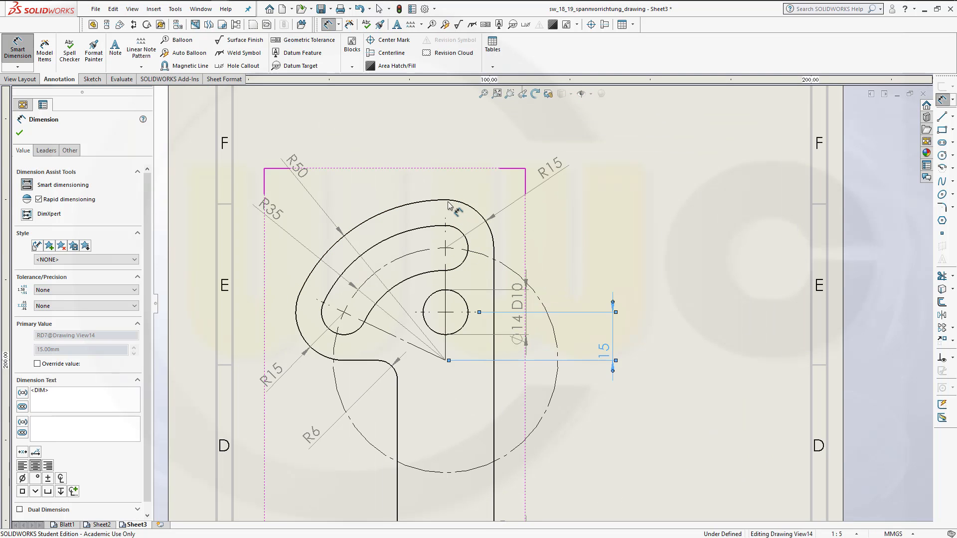
left_click(446, 227)
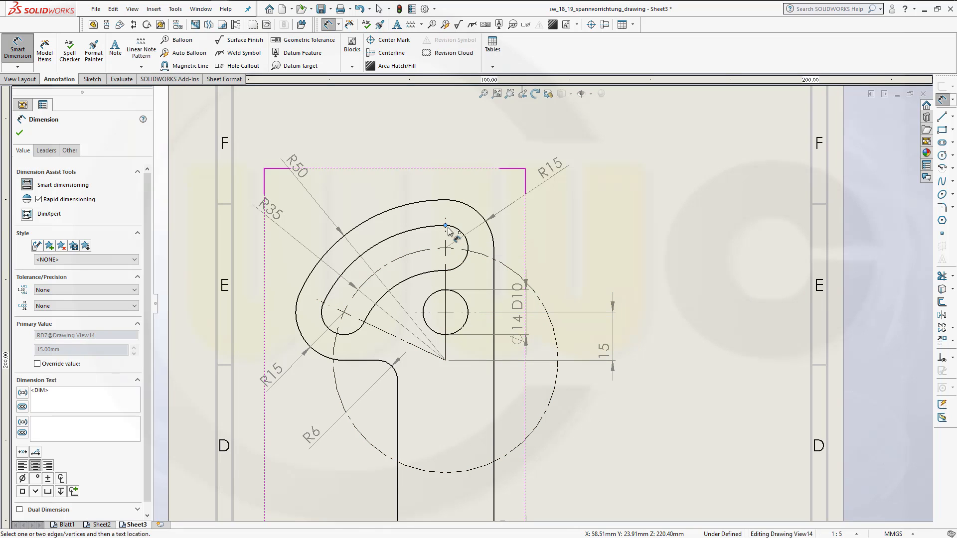
left_click(446, 270)
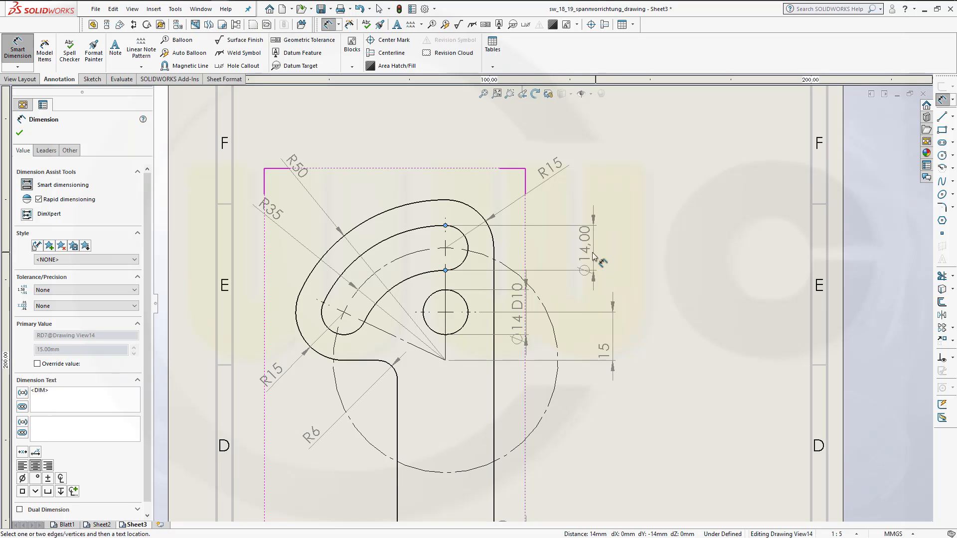
left_click(590, 256)
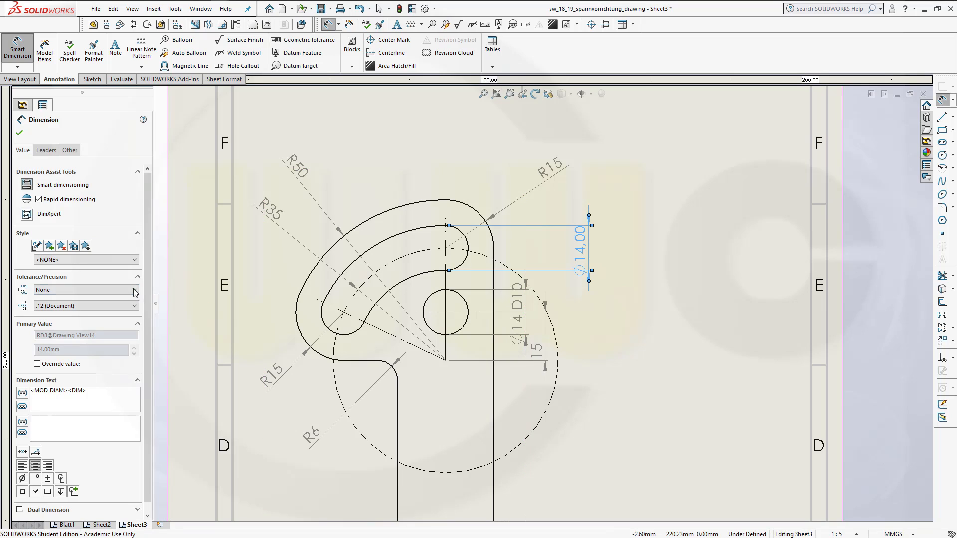
Step: Set the slot width dimension's unit precision to None and remove the diameter symbol from its text
left_click(99, 306)
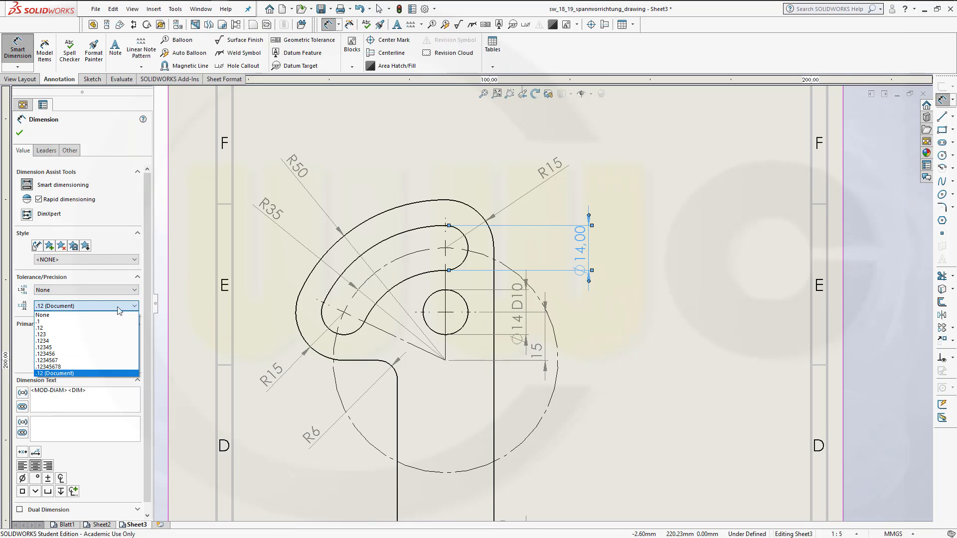
left_click(95, 318)
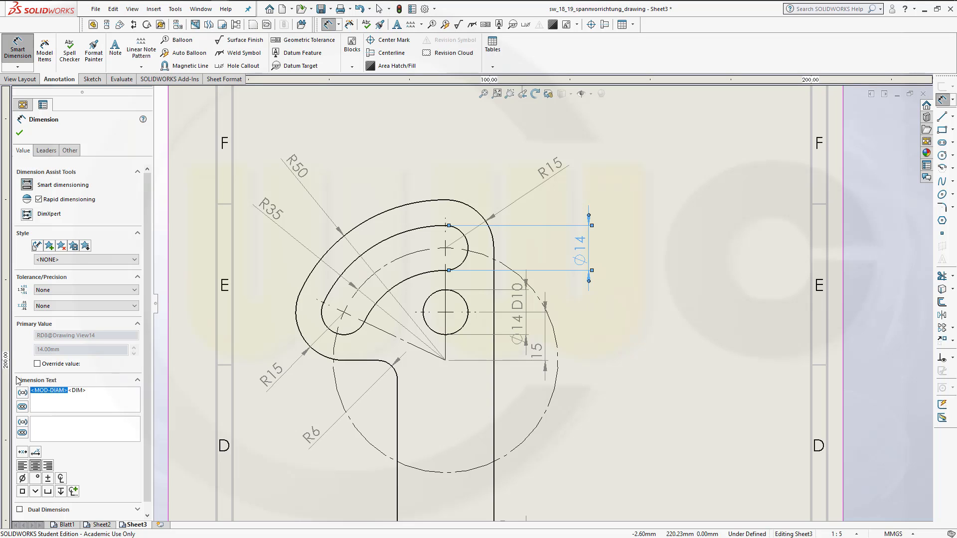
key("Delete")
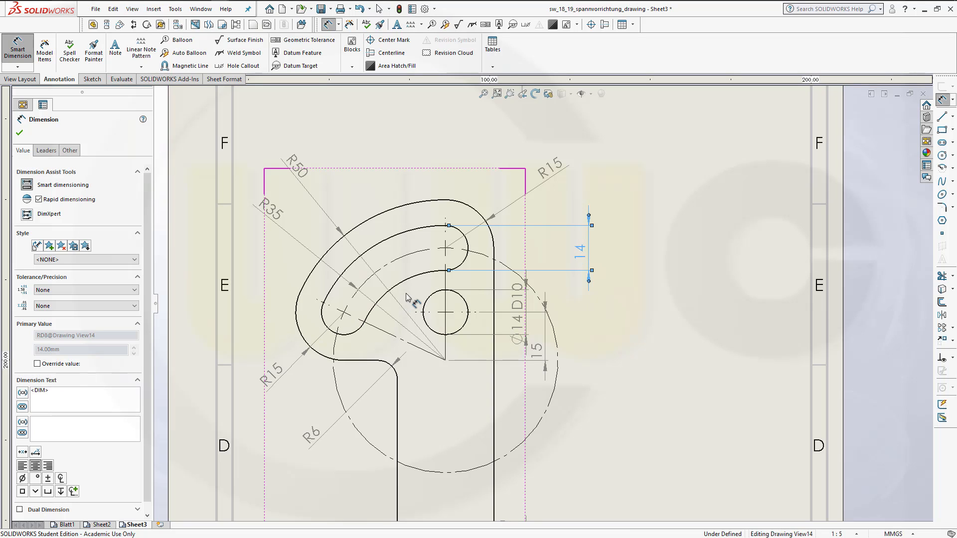
Step: Give the slot width dimension a Fit tolerance with hole fit D10, shown on one line with the value
left_click(137, 292)
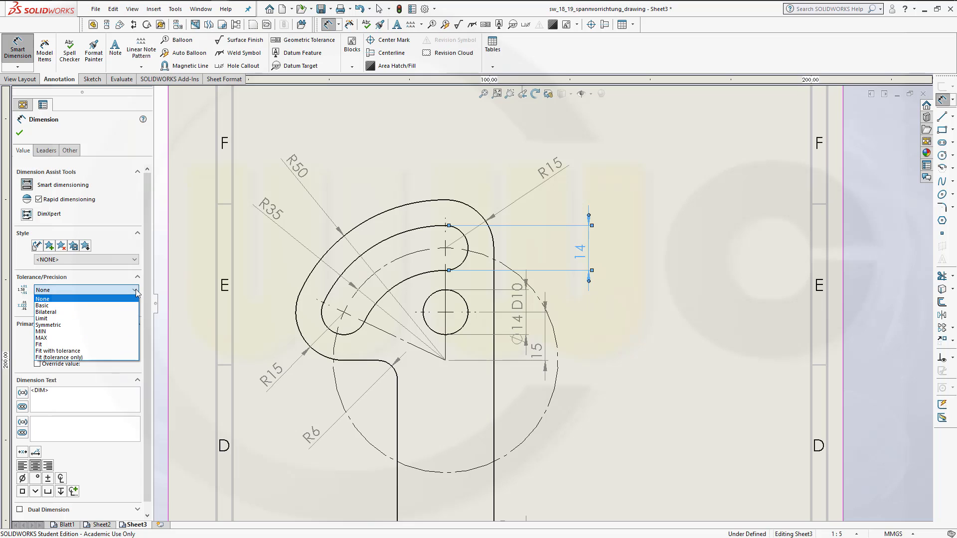
left_click(122, 346)
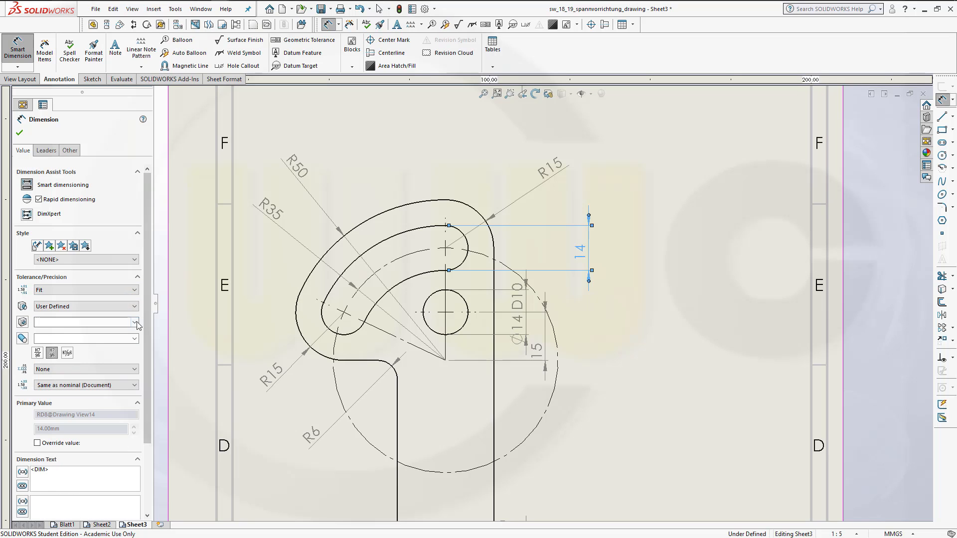
left_click(135, 323)
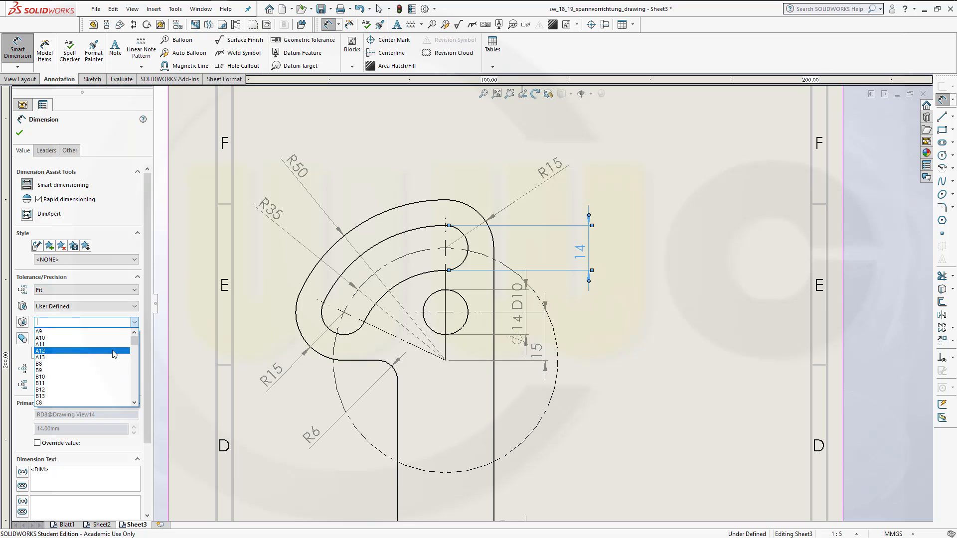
scroll(114, 354, "down", 7)
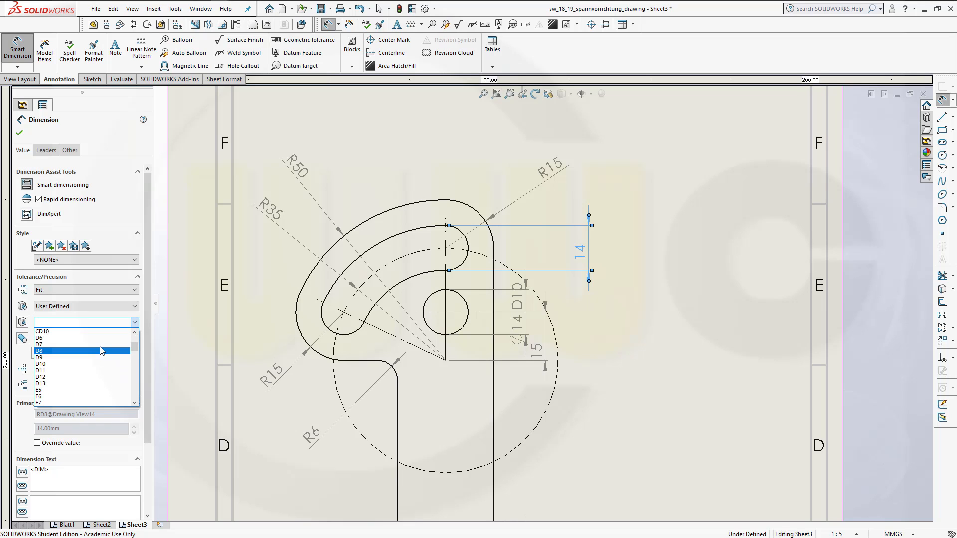
left_click(82, 364)
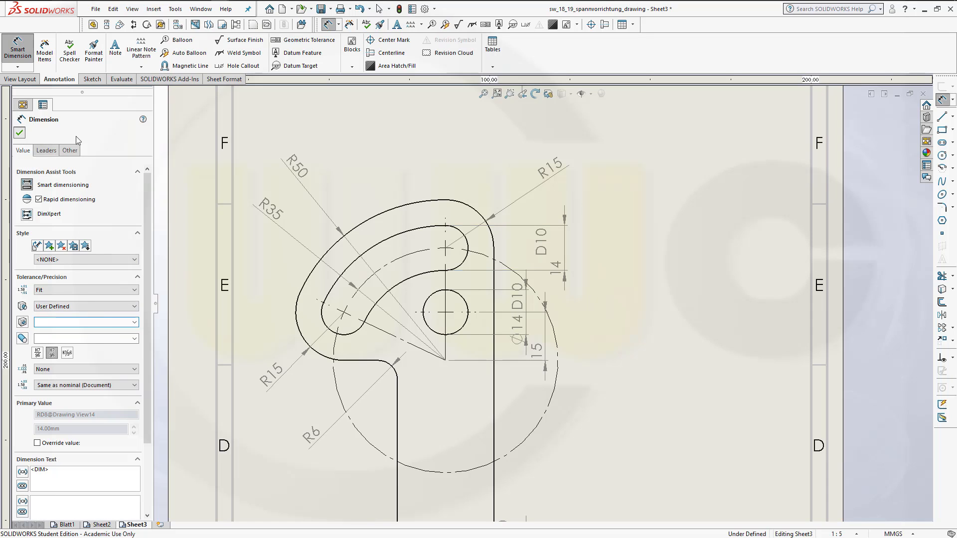
left_click(20, 133)
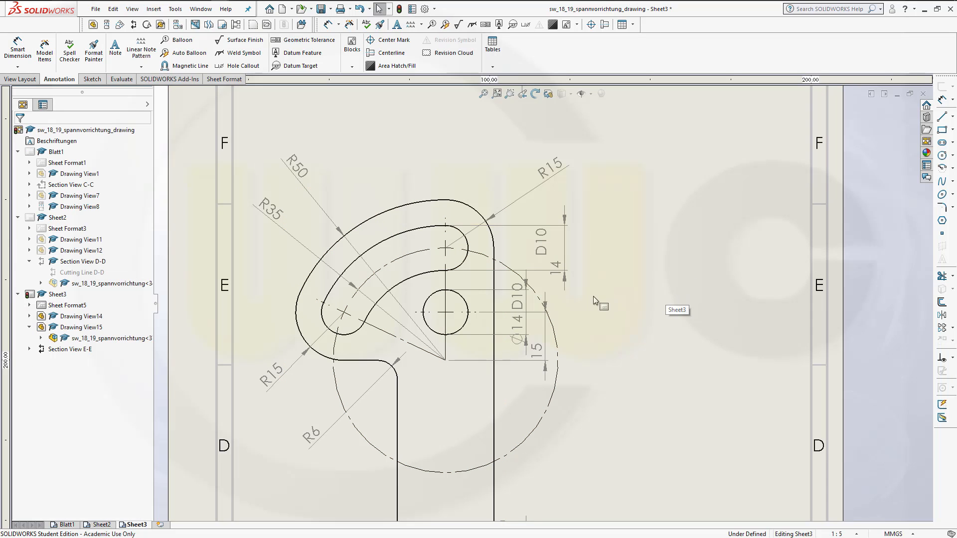
left_click(546, 256)
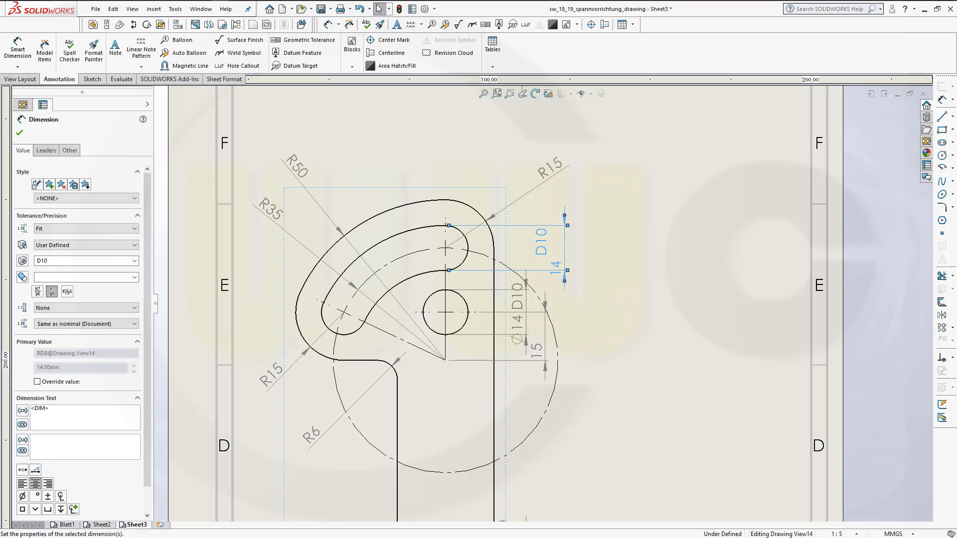
left_click(68, 292)
left_click(19, 133)
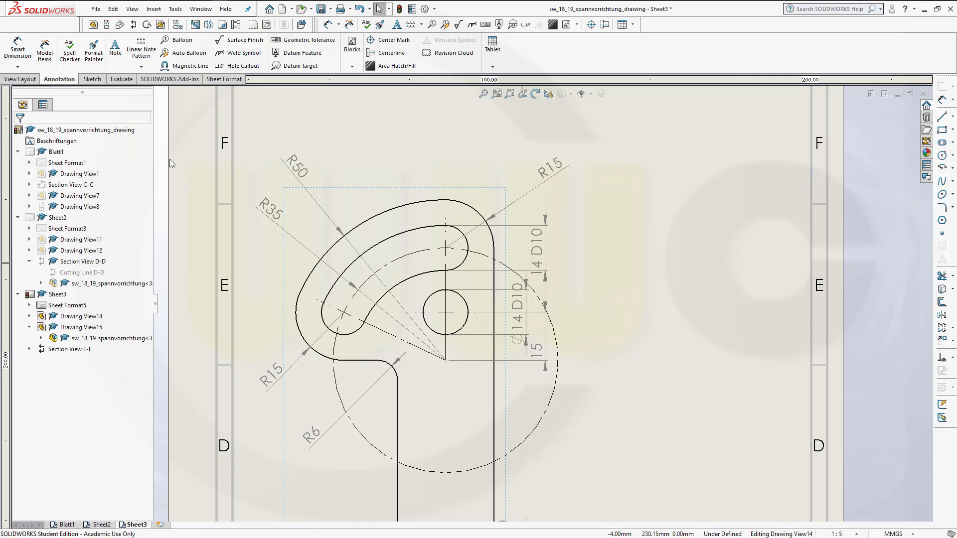
Step: Rearrange the slot width, upper R15, hole diameter and vertical 15 mm dimensions around the lever head so their texts are clearly separated
left_click_drag(541, 251, 491, 149)
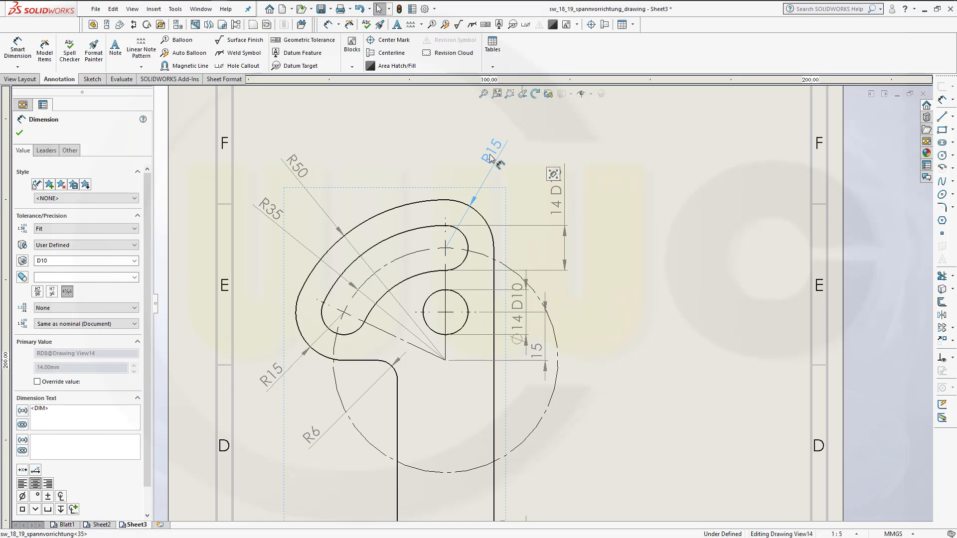
left_click_drag(558, 185, 556, 165)
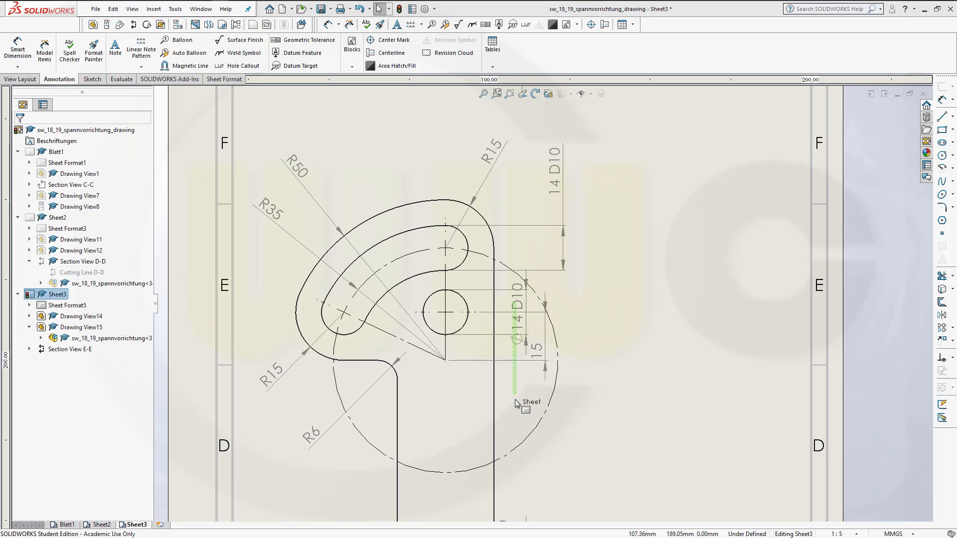
left_click(520, 309)
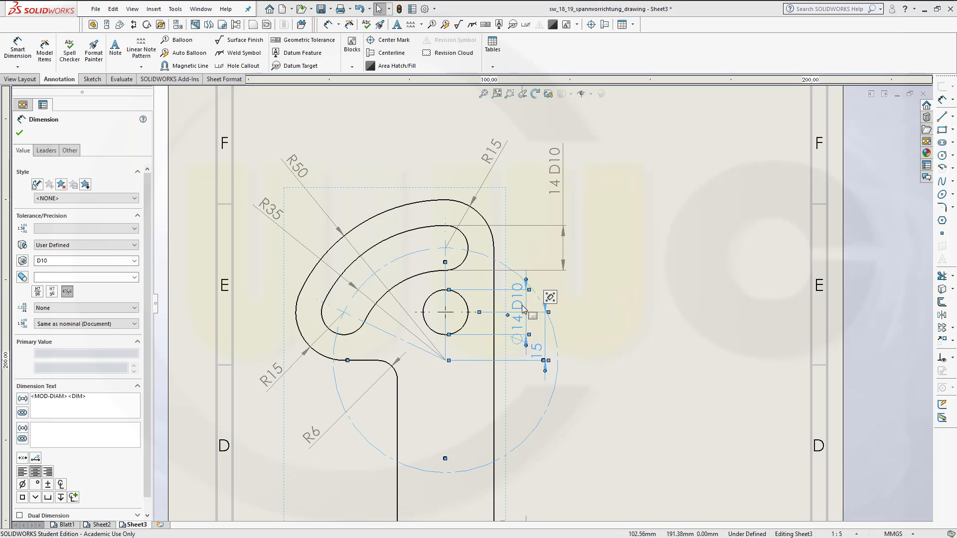
key("Escape")
left_click_drag(522, 308, 522, 396)
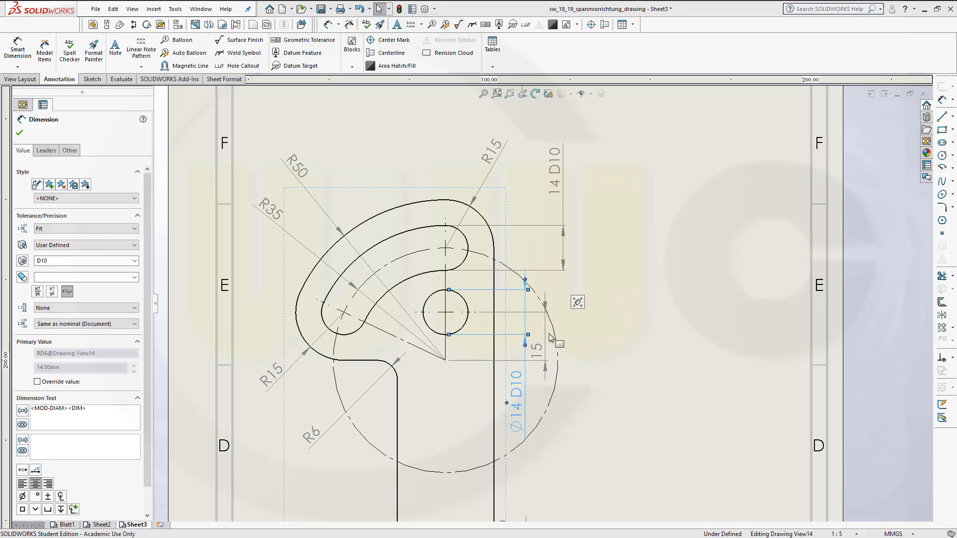
left_click_drag(535, 346, 541, 333)
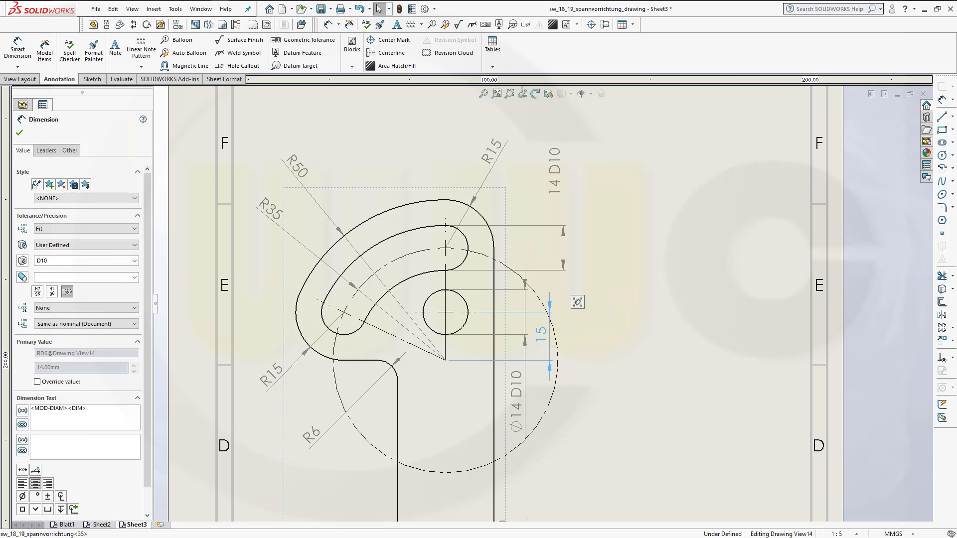
left_click(615, 343)
Step: Move the slice thickness dimension slightly farther out from the lever's edge
scroll(599, 351, "up", 4)
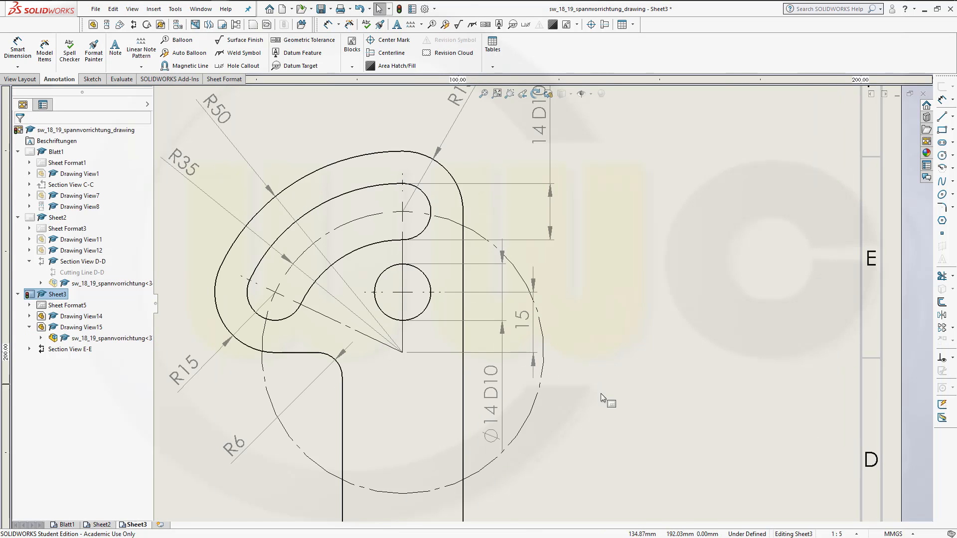
middle_click_drag(652, 321, 660, 308)
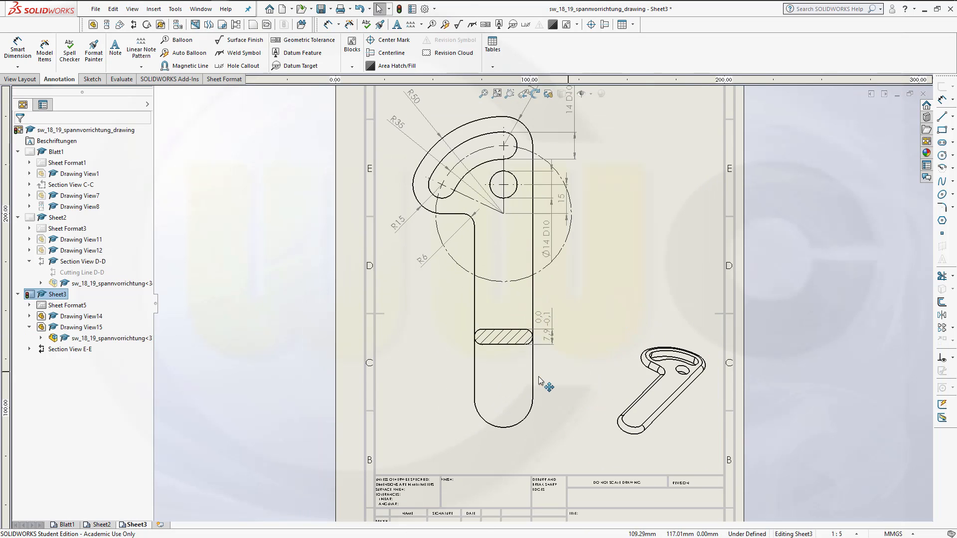
left_click(551, 303)
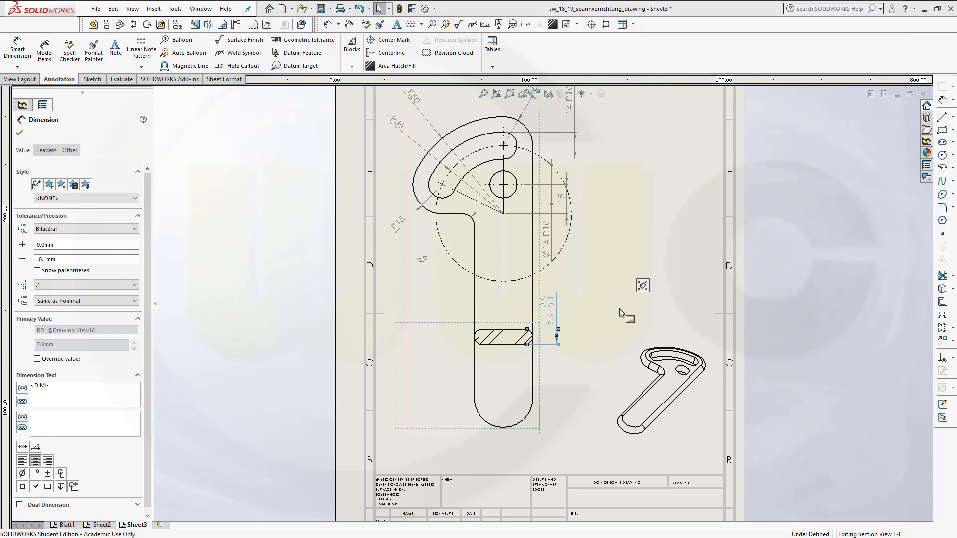
left_click(609, 324)
Step: Dimension the width between the handle's two straight edges below its rounded end, with unit precision None
left_click(12, 51)
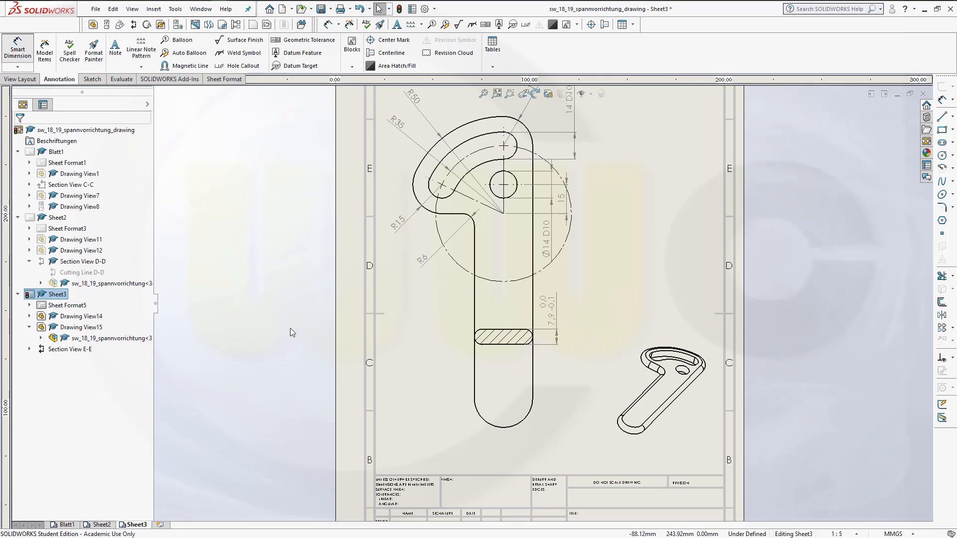
left_click(474, 381)
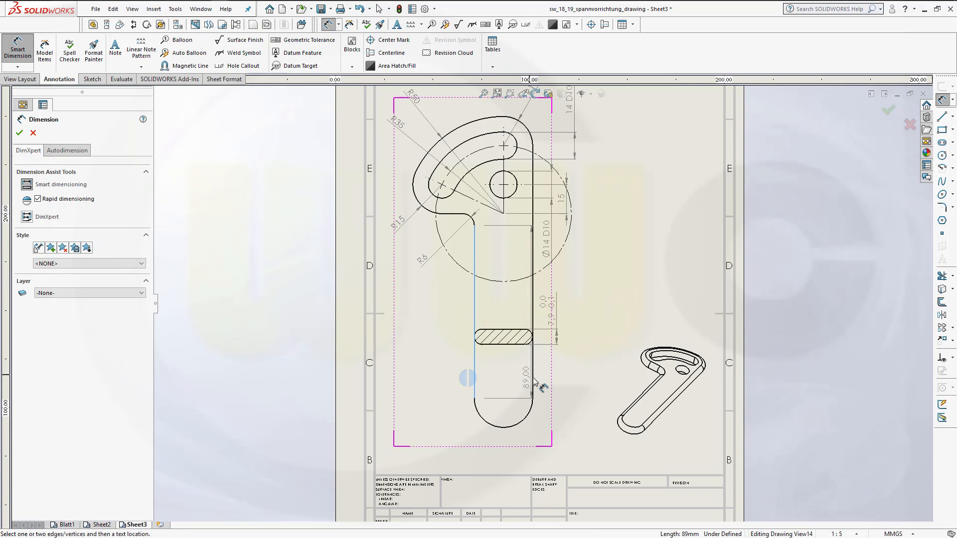
left_click(532, 383)
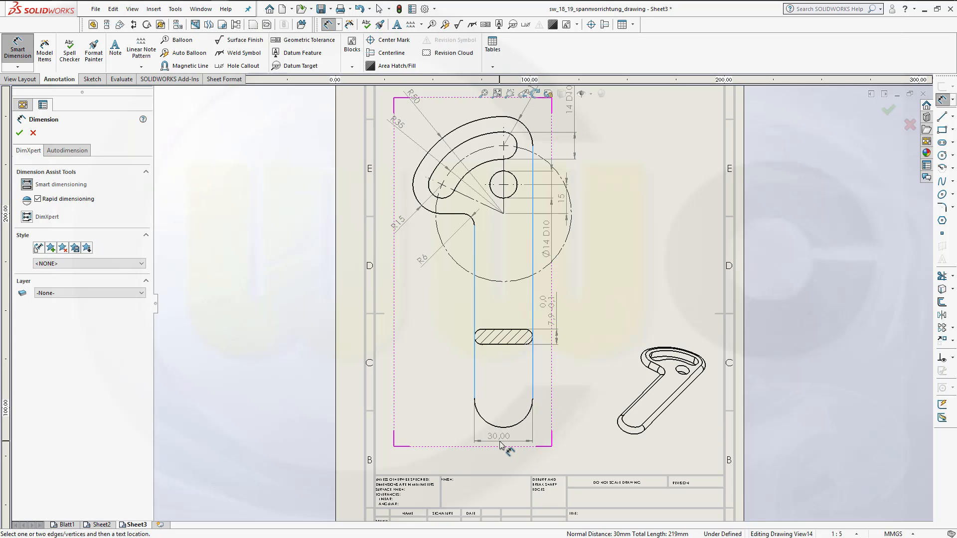
left_click(504, 445)
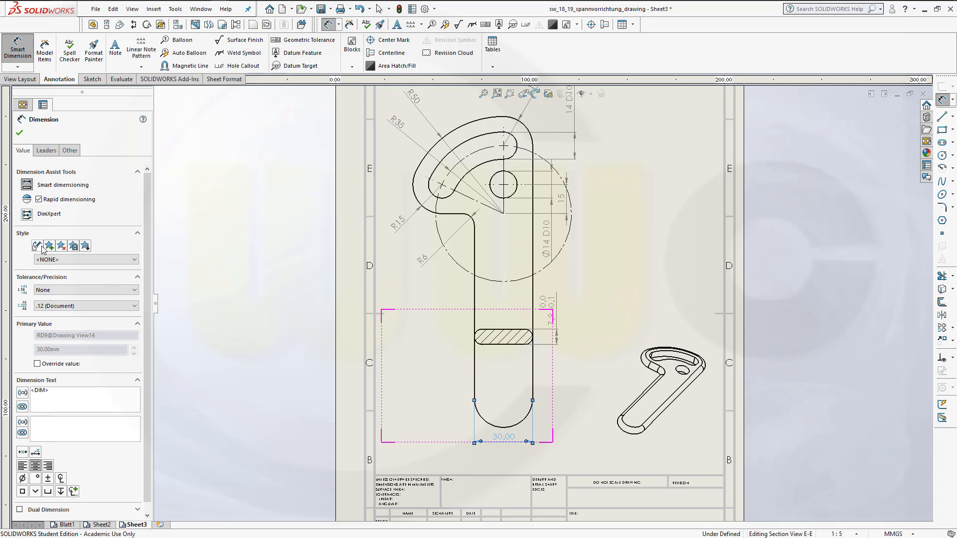
left_click(134, 307)
left_click(55, 313)
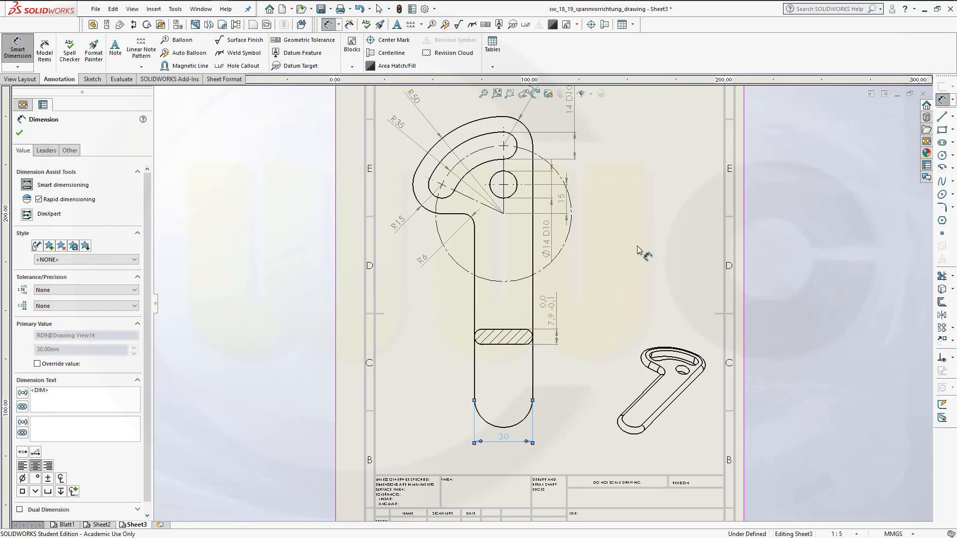
key("Escape")
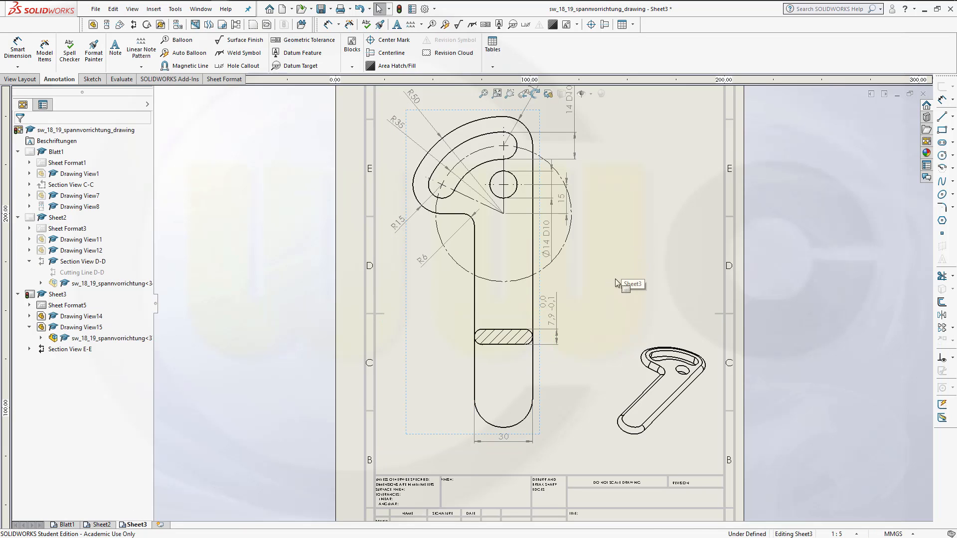
Step: Delete the stray sketch point lying outside the drawing sheet
middle_click_drag(596, 273, 579, 324)
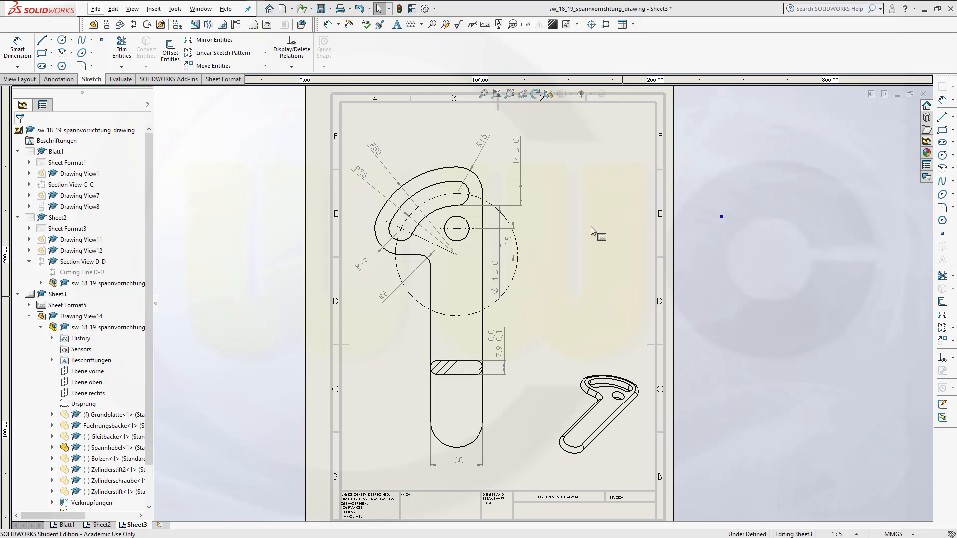
left_click(721, 216)
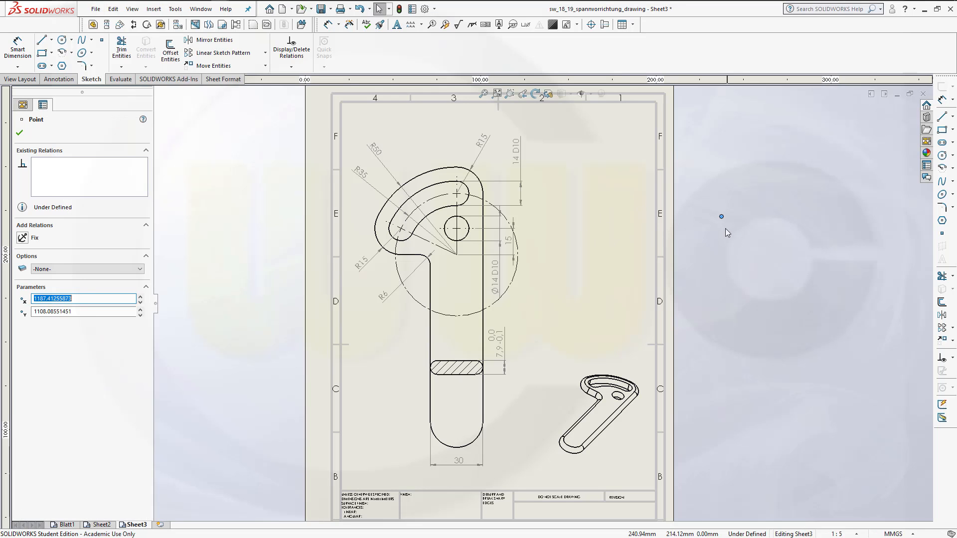
key("Delete")
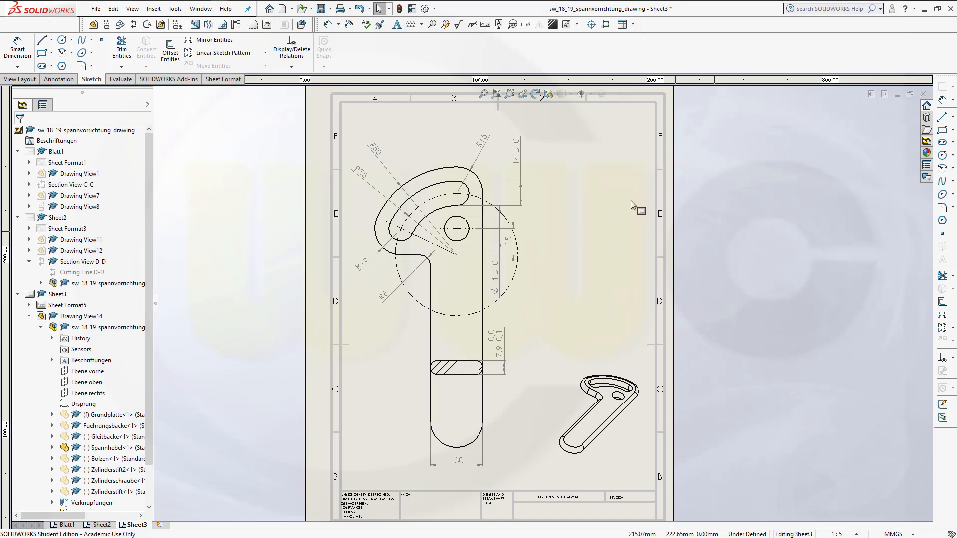
left_click(18, 46)
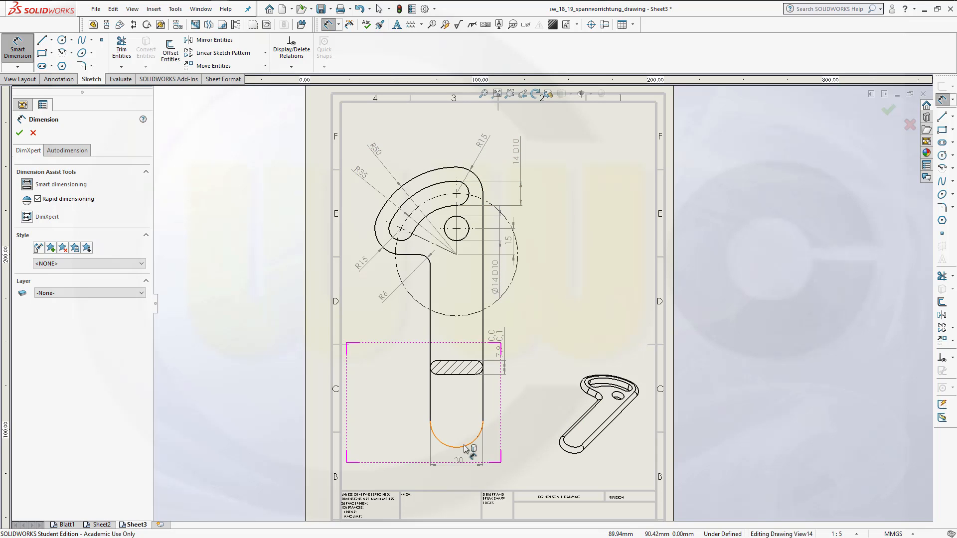
left_click(32, 133)
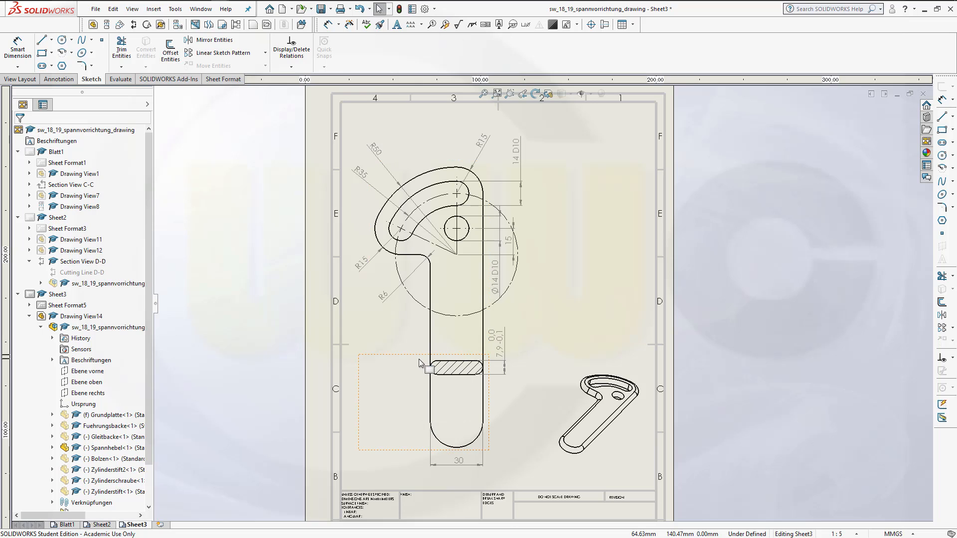
Step: Move the slice section higher on the handle and place a sketch point at the midpoint of the handle's rounded end
left_click_drag(416, 357, 418, 323)
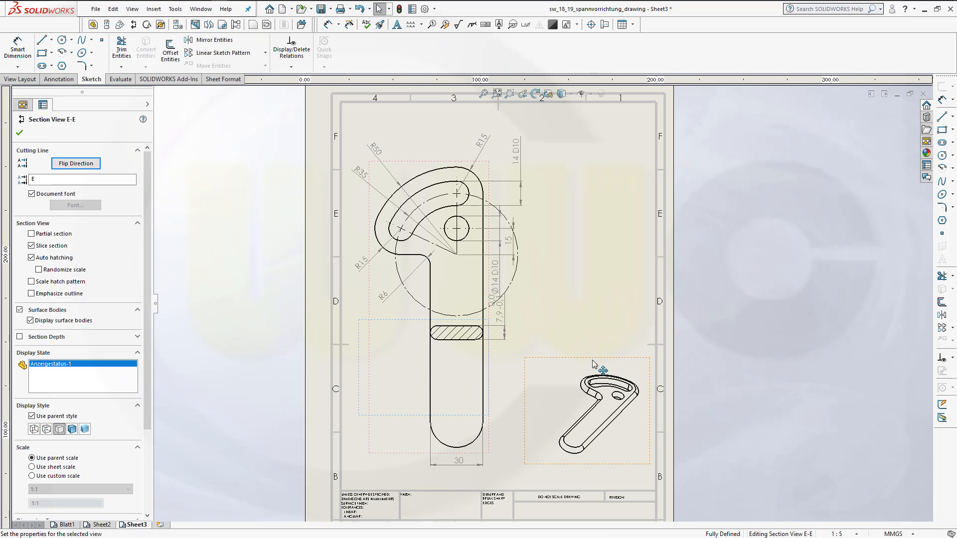
left_click(101, 41)
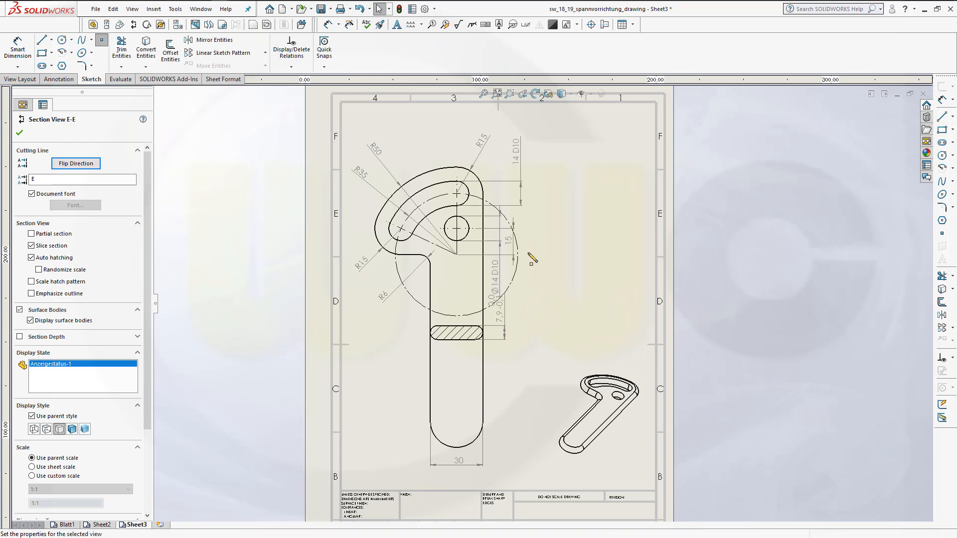
left_click(457, 448)
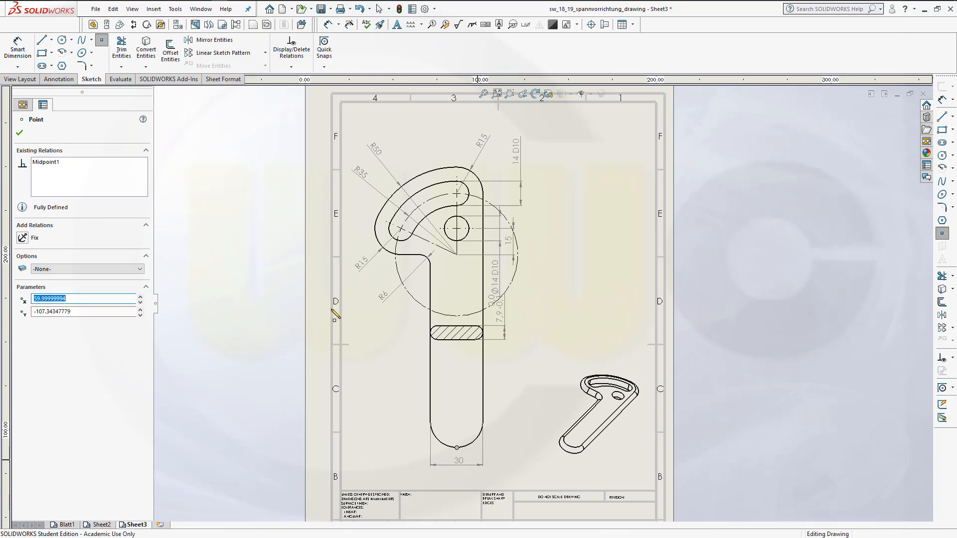
Step: Dimension the lever's overall height from the rounded end's sketch point to the head's topmost arc as a driven dimension with unit precision None
left_click(18, 45)
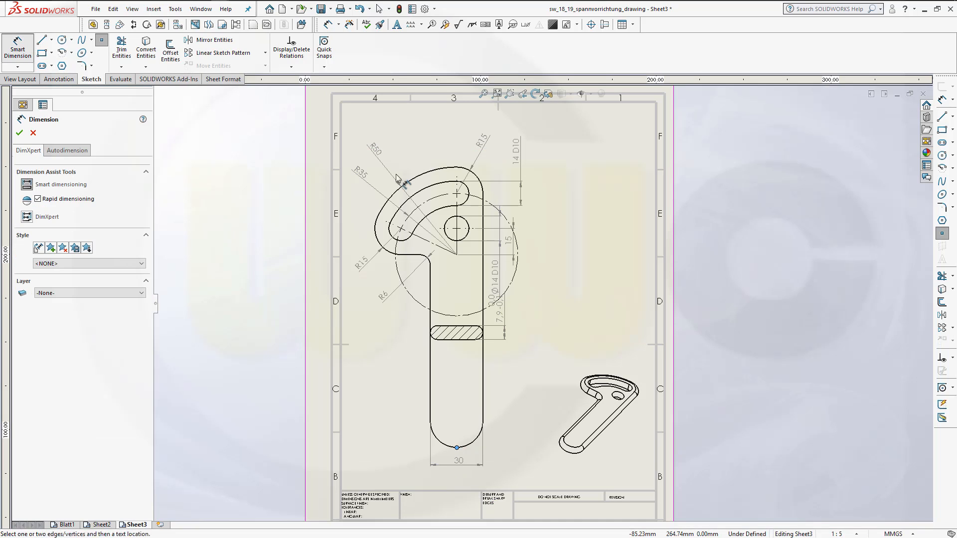
left_click(457, 448)
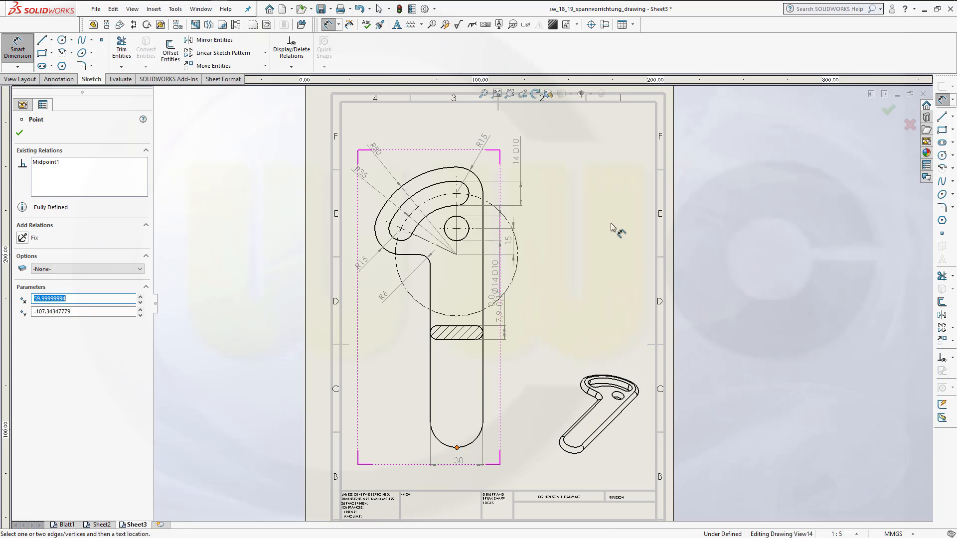
left_click(457, 168)
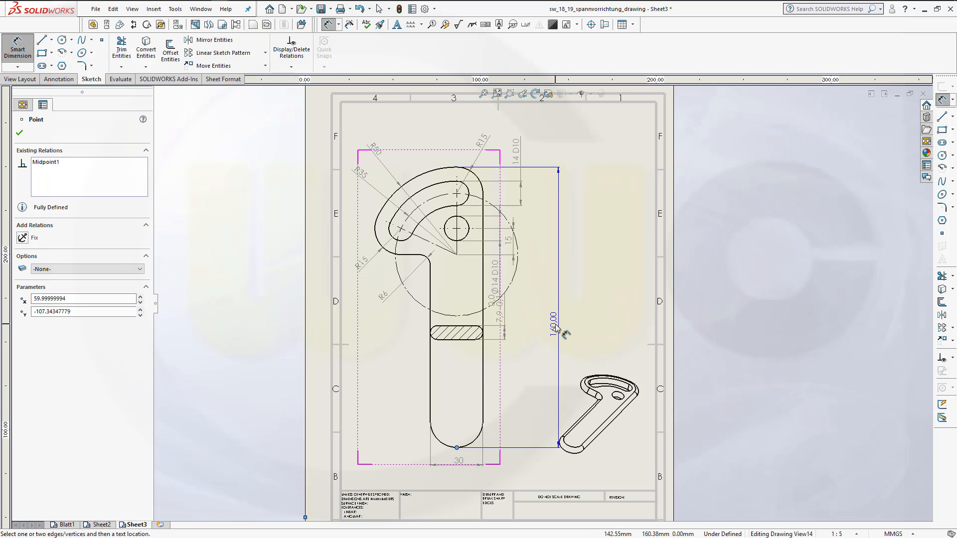
left_click(556, 326)
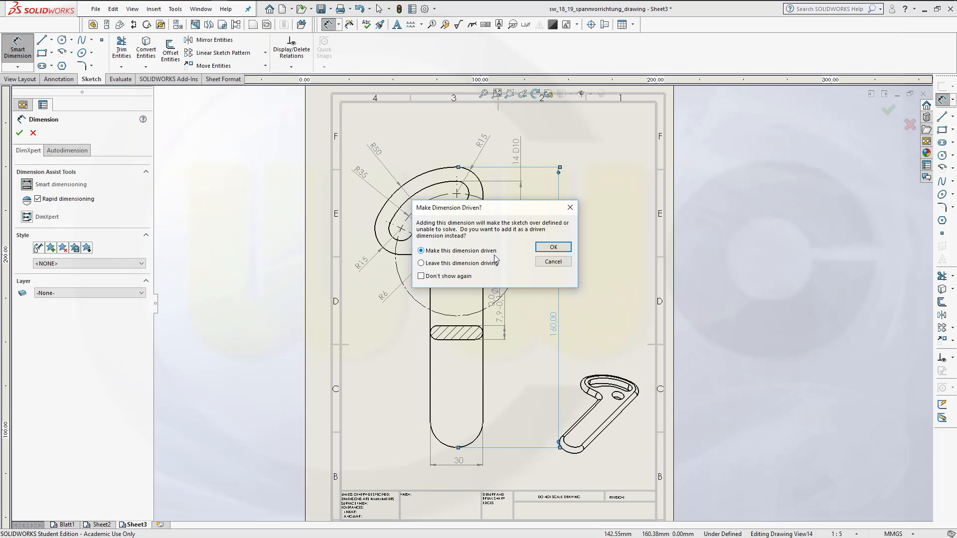
left_click(553, 248)
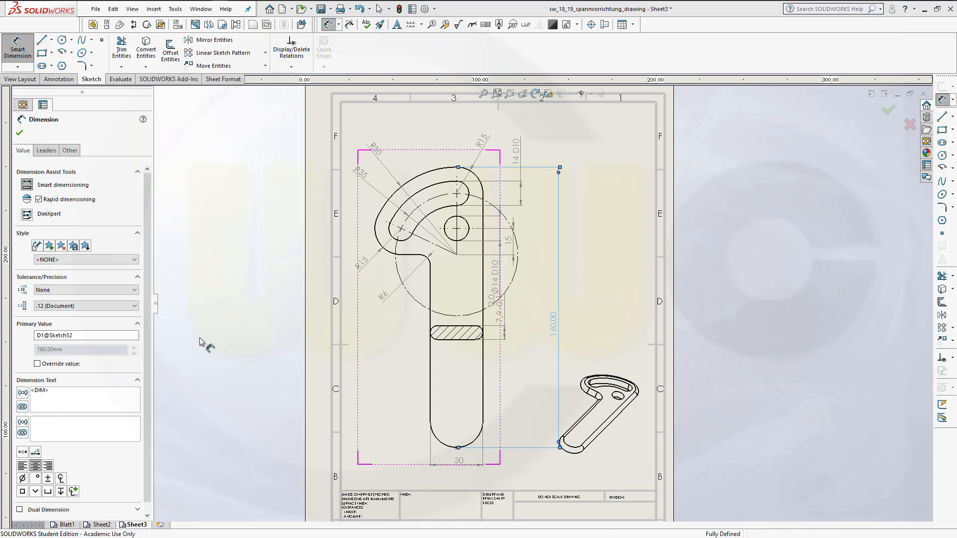
left_click(88, 306)
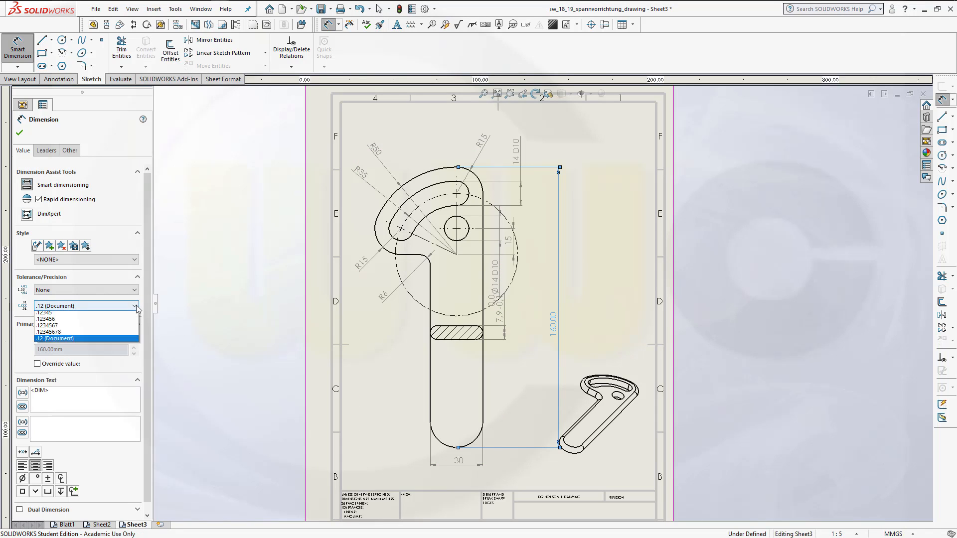
left_click(87, 317)
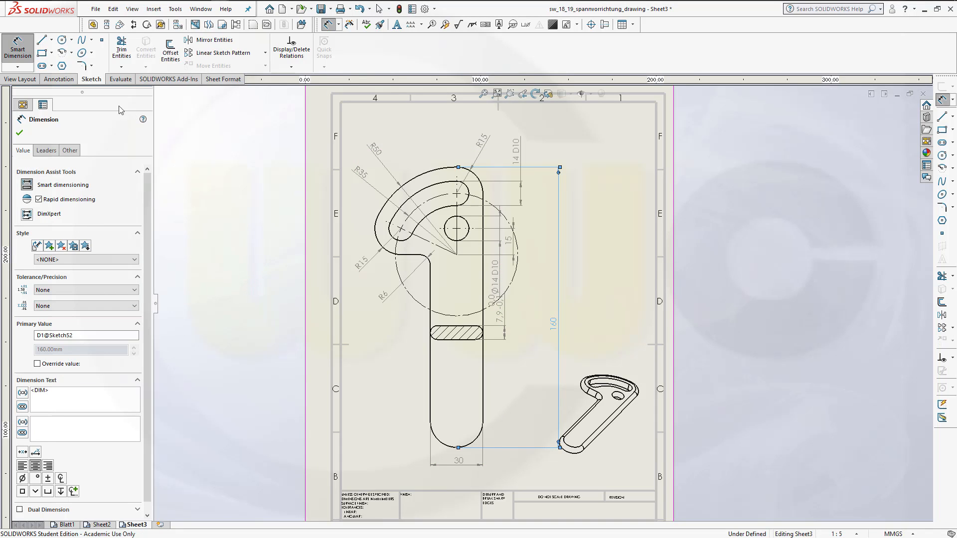
Step: Dimension the vertical distance from the rounded end's sketch point to the hole centre as a driven dimension with unit precision None
left_click(458, 447)
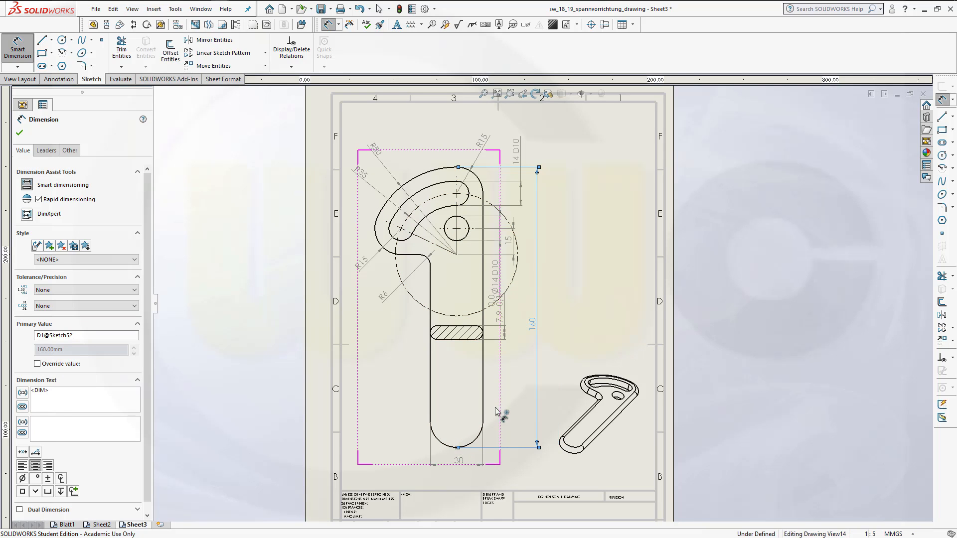
left_click(468, 237)
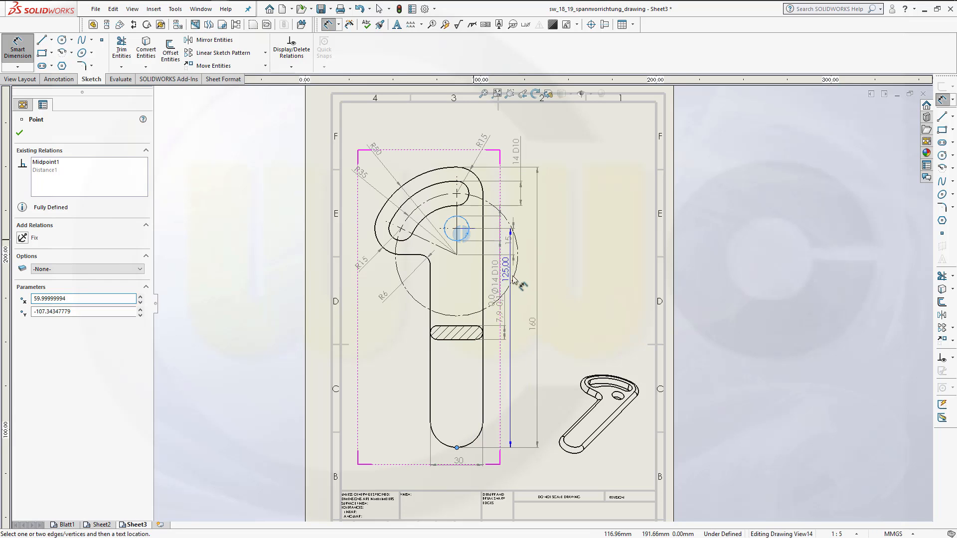
left_click(531, 327)
left_click(553, 248)
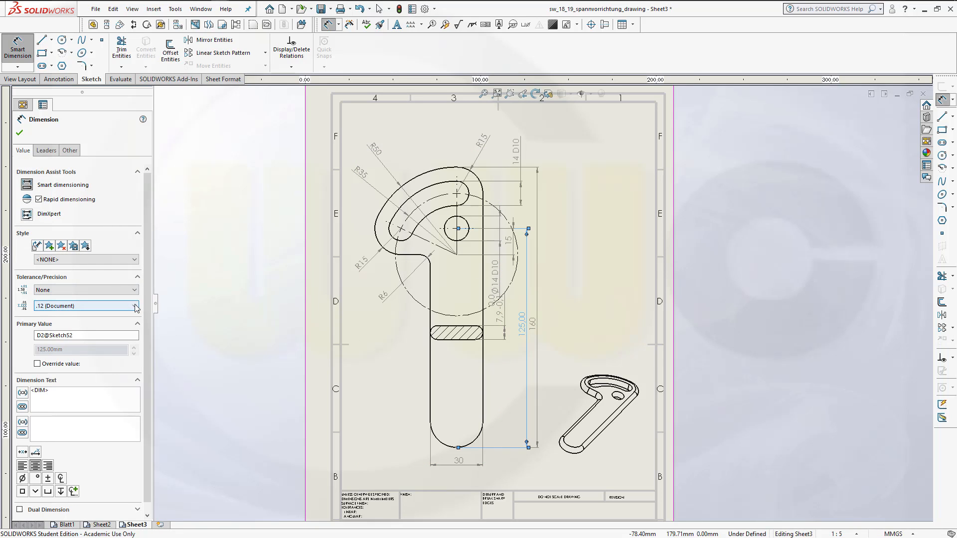
left_click(136, 306)
left_click(95, 315)
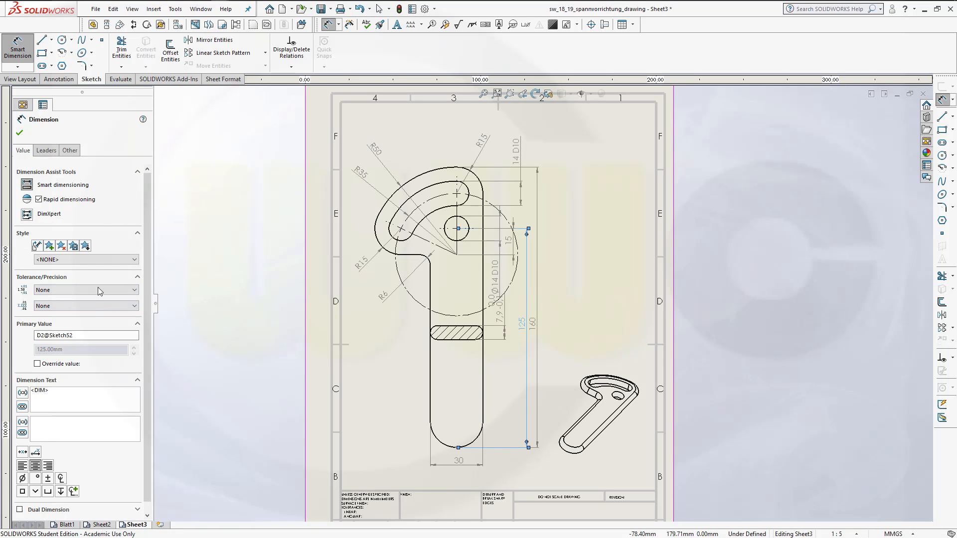
left_click(20, 133)
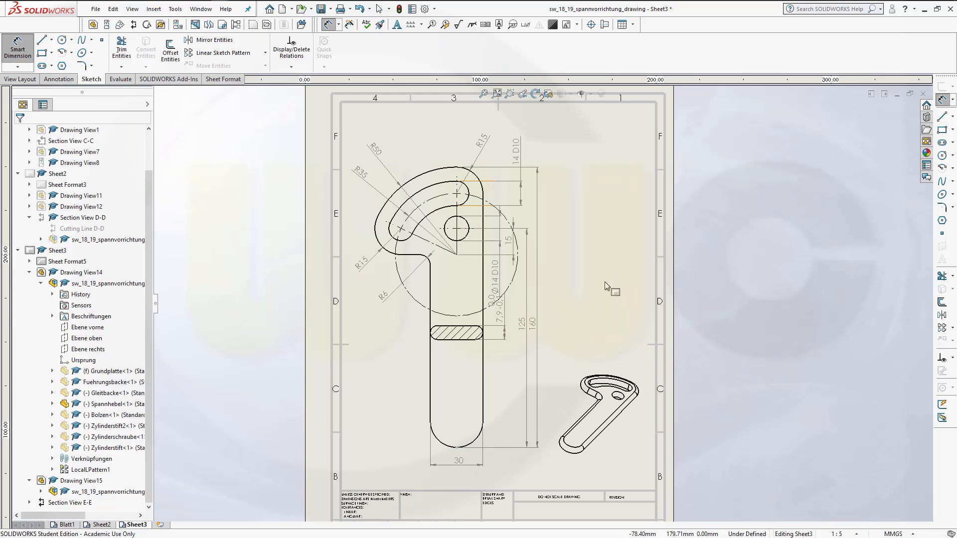
Step: Move the overall height and hole-centre height dimensions farther out from the lever and space them apart
mouse_move(537, 325)
left_mouse_down()
mouse_move(555, 329)
mouse_move(542, 327)
left_mouse_up()
left_click(735, 325)
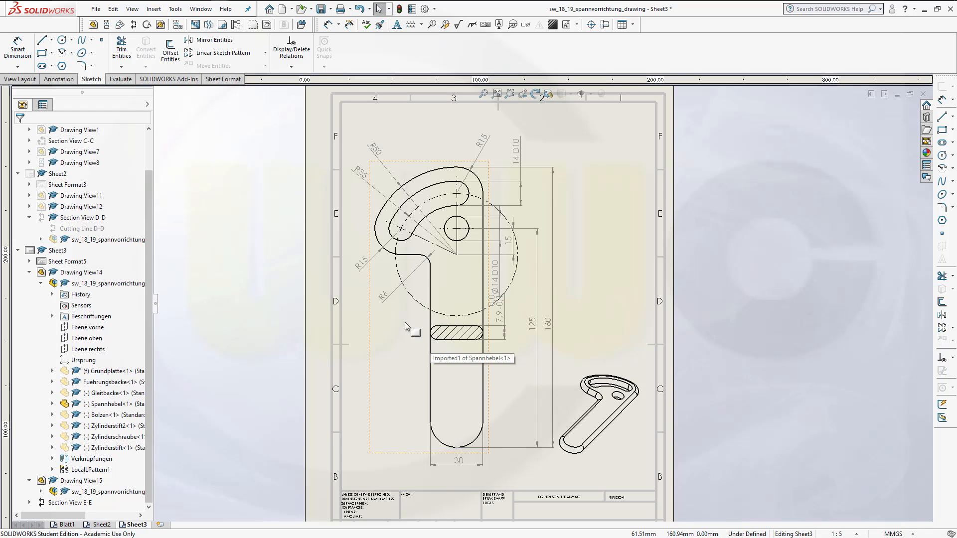
Step: Shift the lever's front view slightly up and to the right on the sheet
left_click(358, 332)
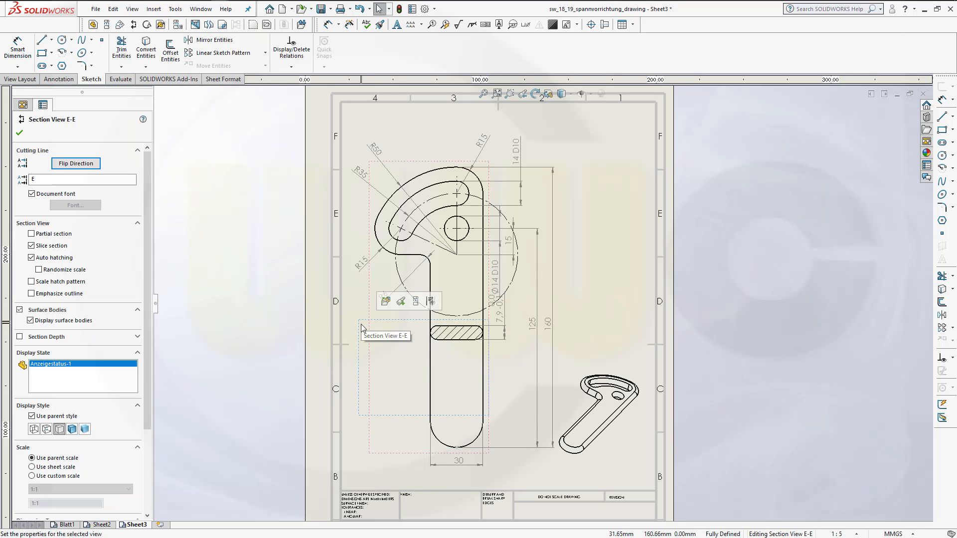
left_click(364, 333)
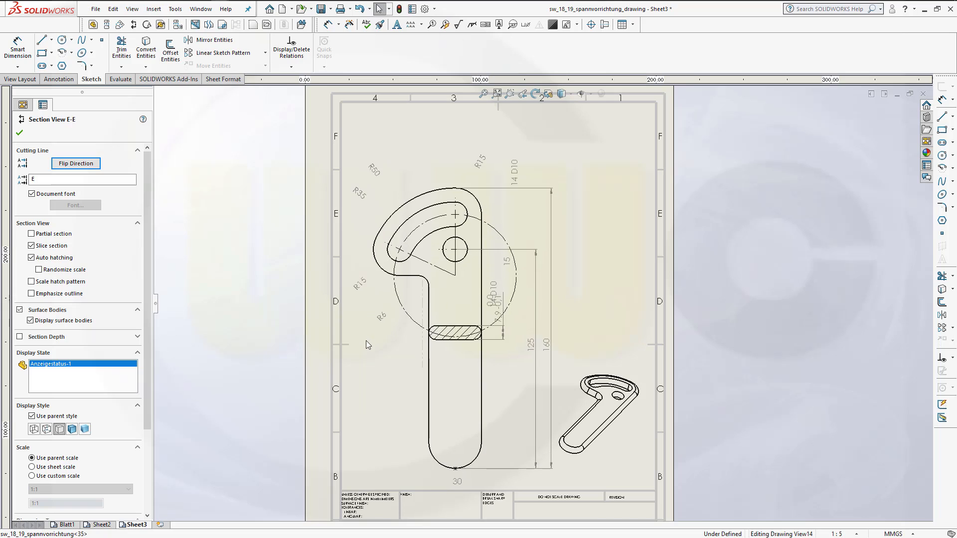
left_click_drag(368, 317, 375, 306)
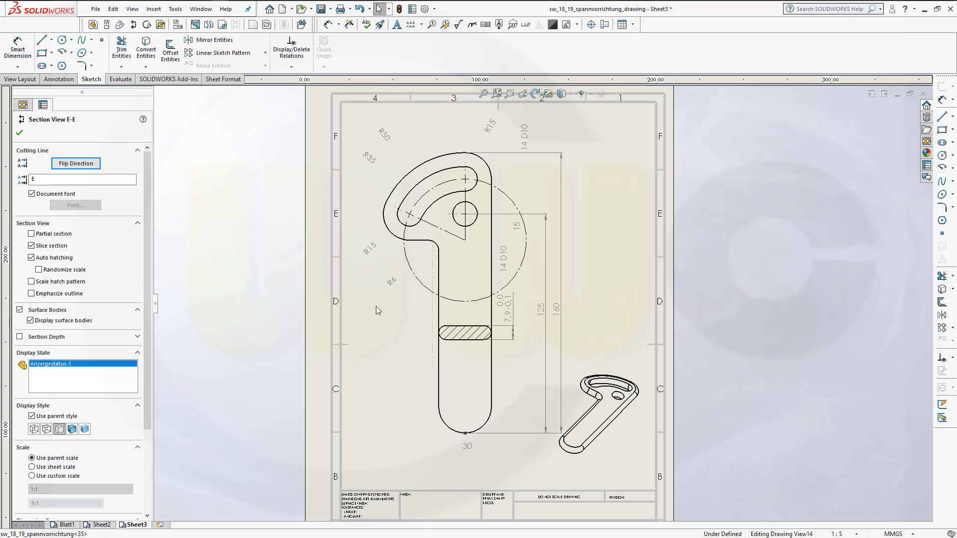
left_click(432, 343)
left_click(447, 333)
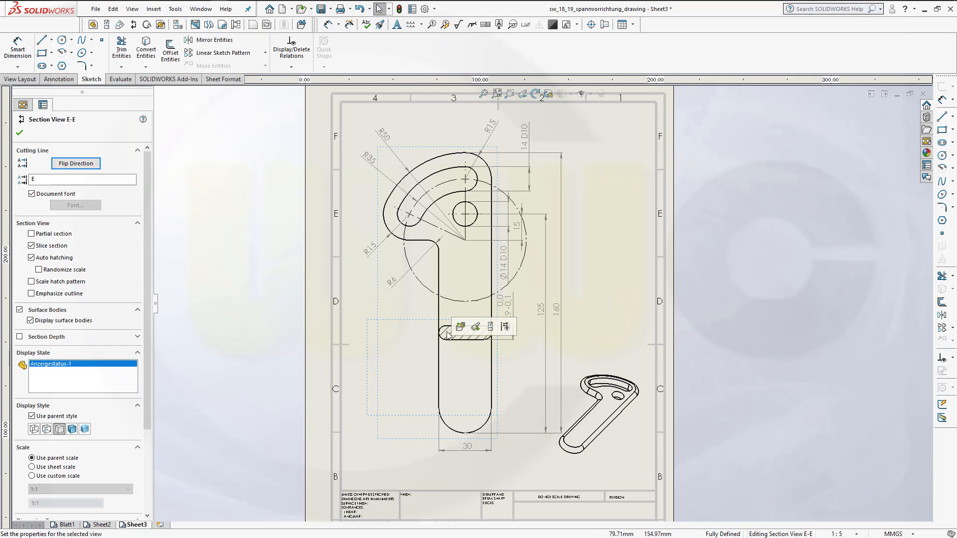
left_click(358, 352)
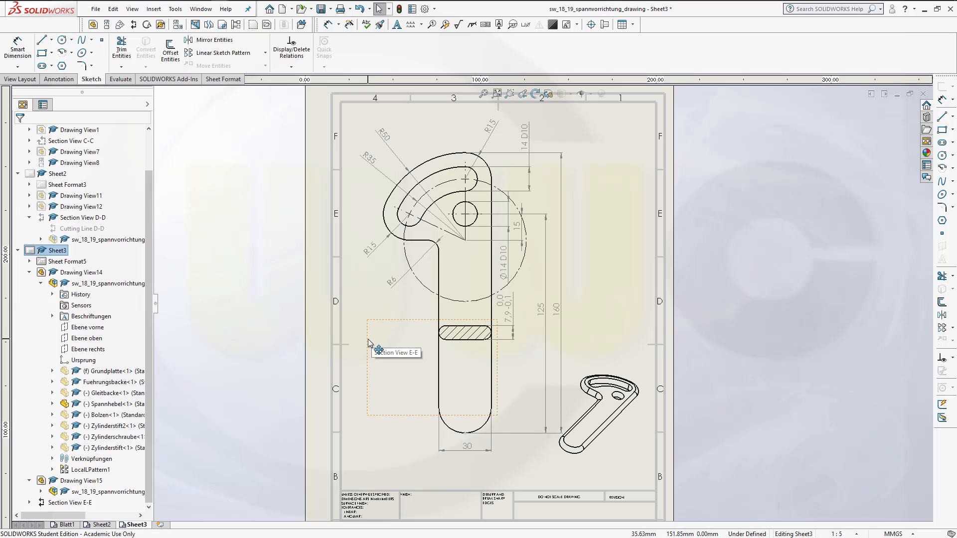
Step: Move the slice section lower on the handle and the pictorial view slightly farther down the sheet
left_click_drag(372, 344, 373, 372)
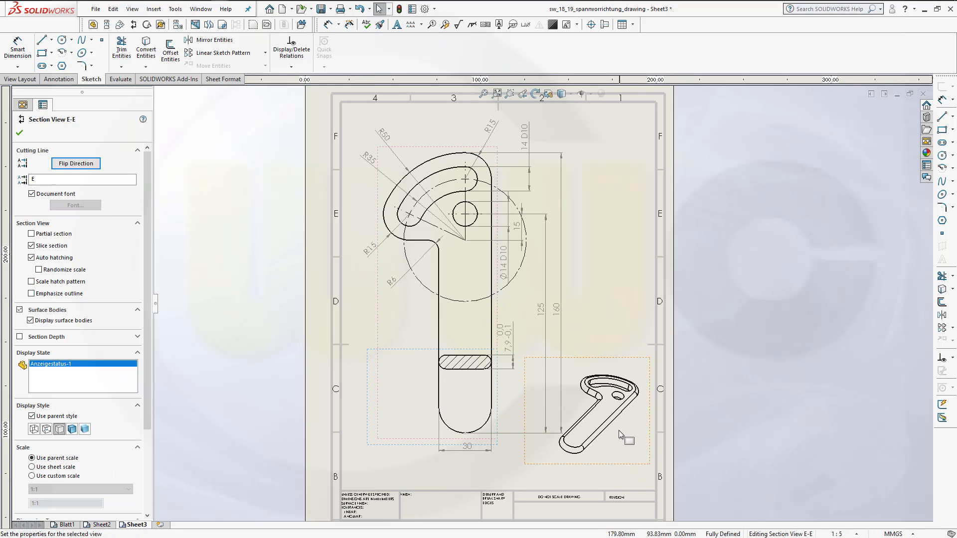
mouse_move(615, 419)
left_mouse_down()
mouse_move(627, 418)
mouse_move(613, 443)
left_mouse_up()
left_click(711, 411)
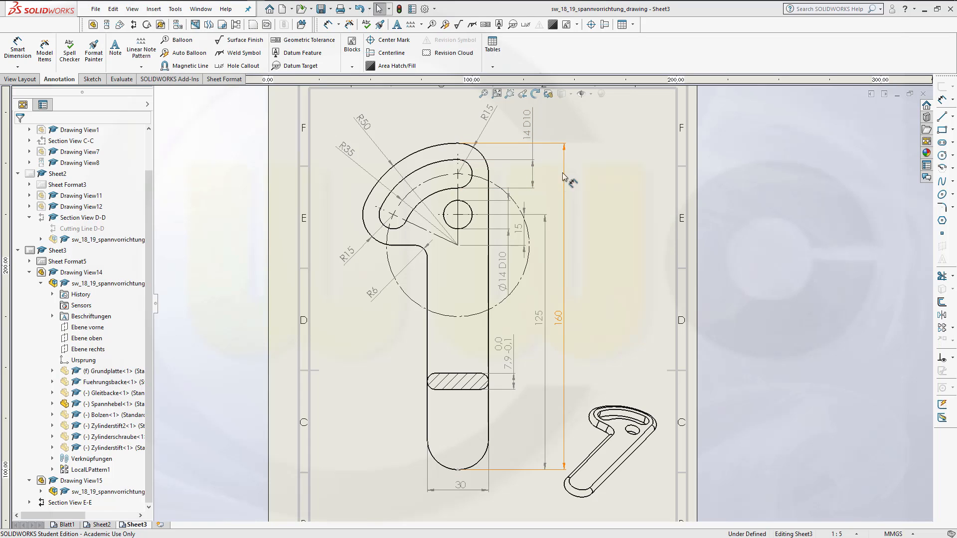
Step: Enable Break Lines with a 5 mm gap for the 15 mm and 125 mm vertical dimensions
scroll(556, 219, "down", 3)
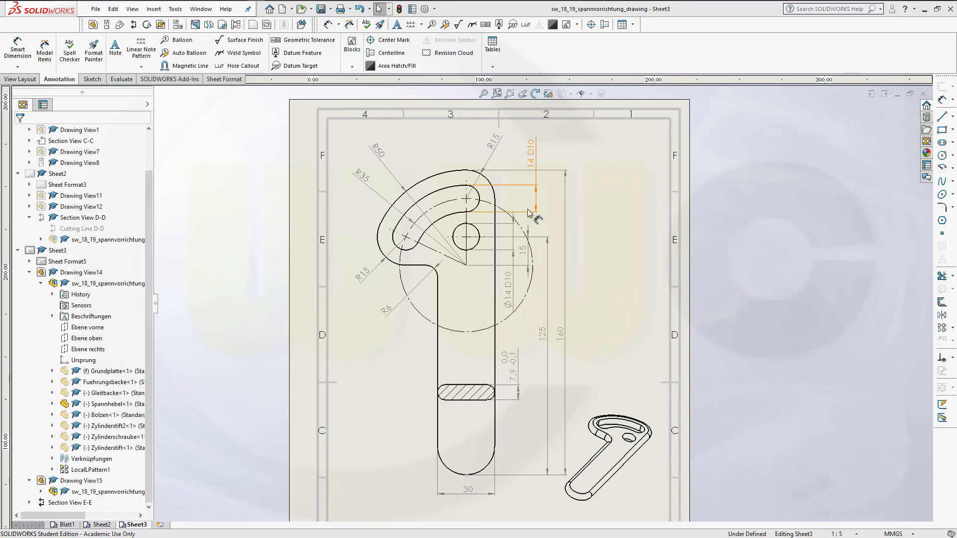
scroll(583, 264, "down", 1)
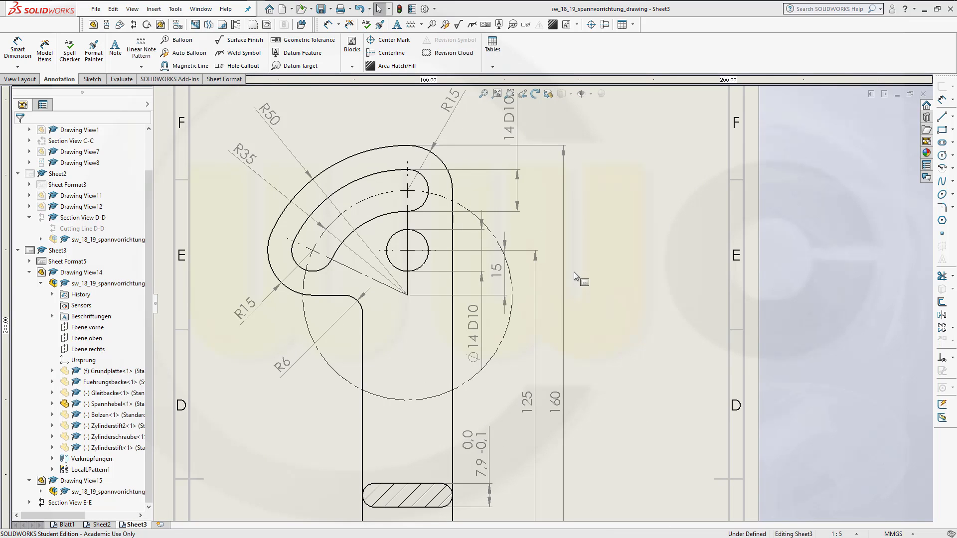
middle_click_drag(599, 270, 680, 250)
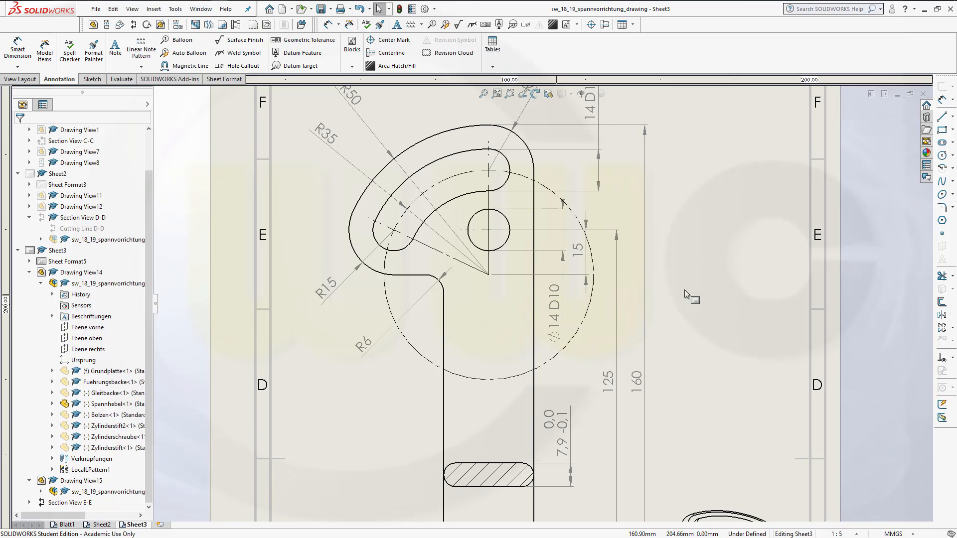
left_click(578, 252)
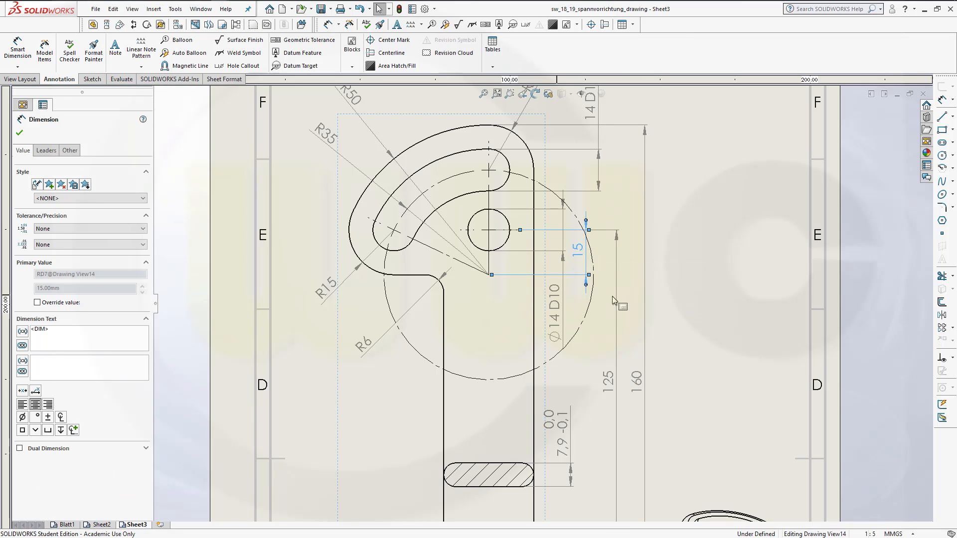
left_click(613, 381, "ctrl")
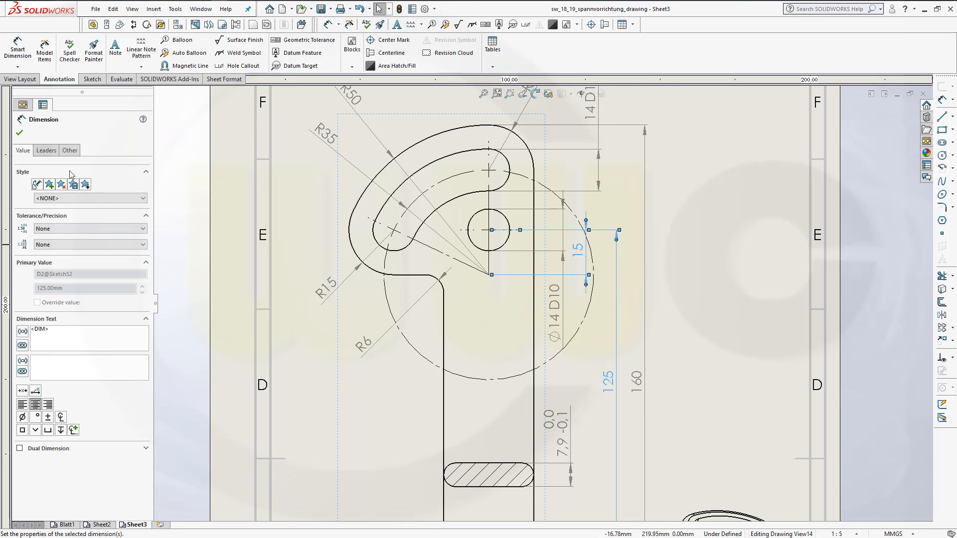
left_click(45, 151)
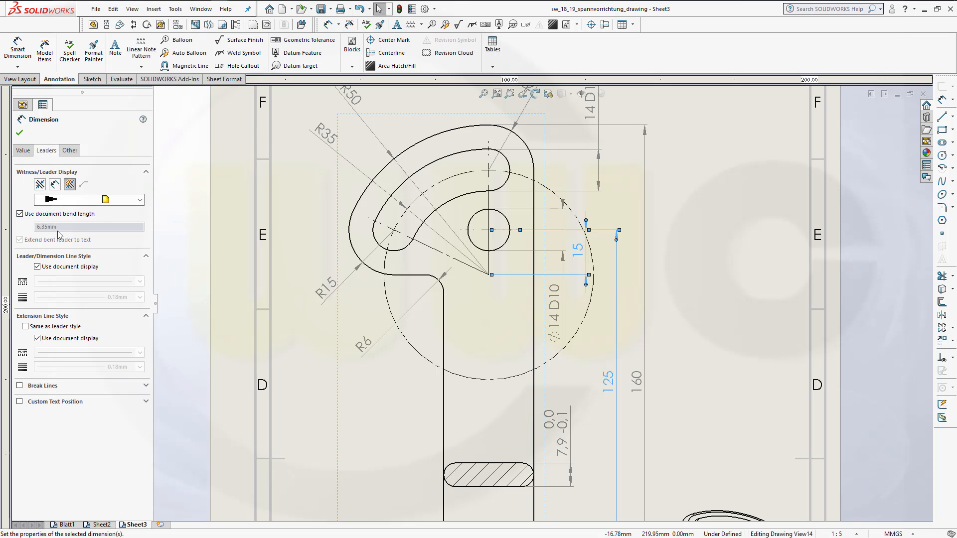
left_click(20, 386)
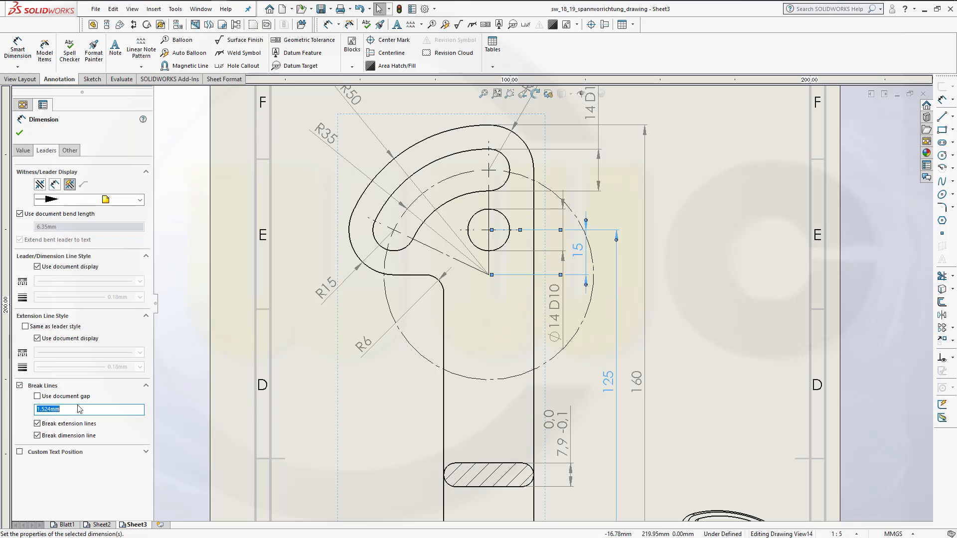
type("5")
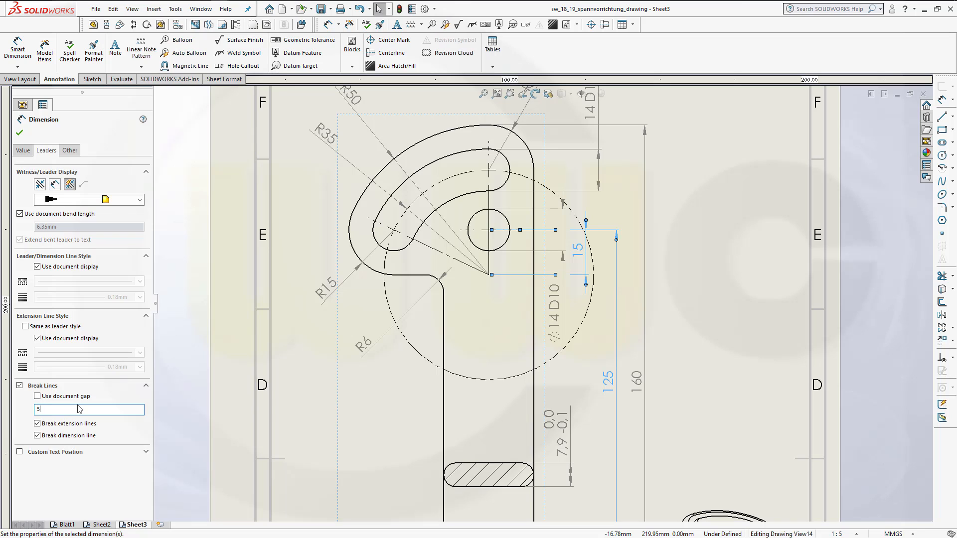
key("Return")
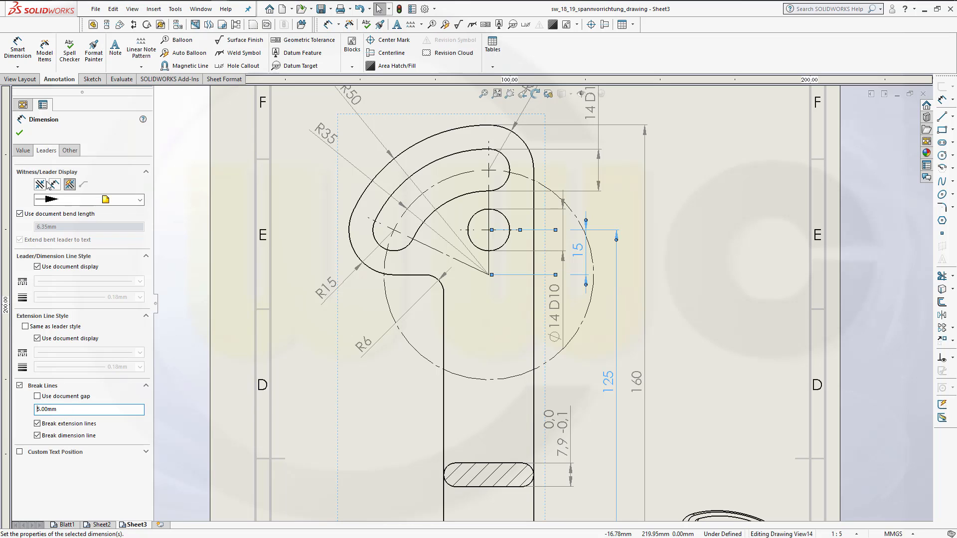
left_click(20, 133)
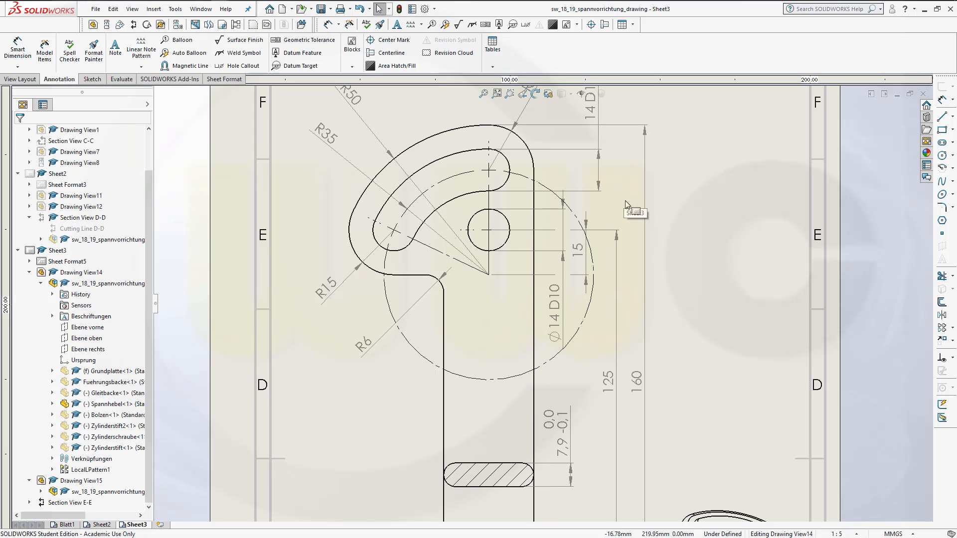
Step: Enable Break Lines with a 5 mm gap for the lever's overall height dimension in the front view
middle_click_drag(617, 214, 600, 310)
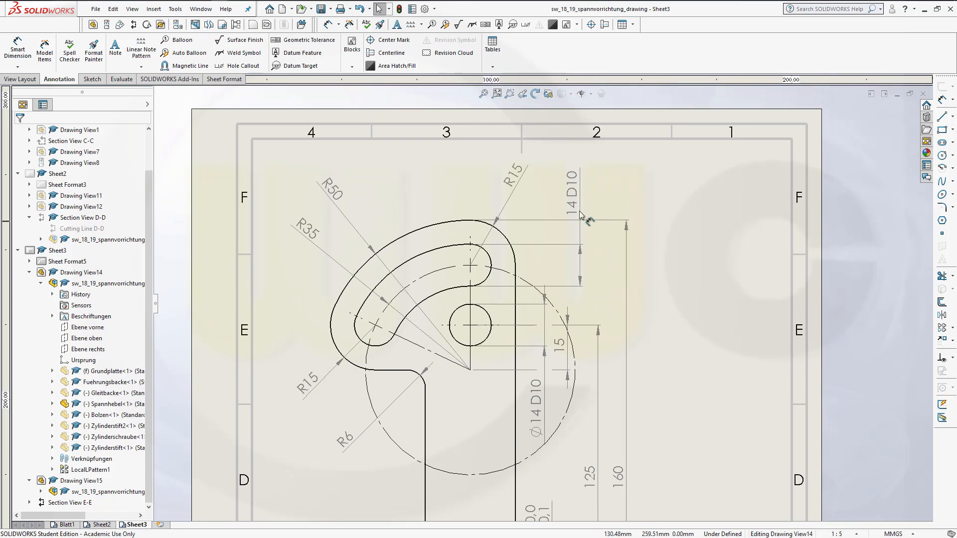
left_click(617, 477)
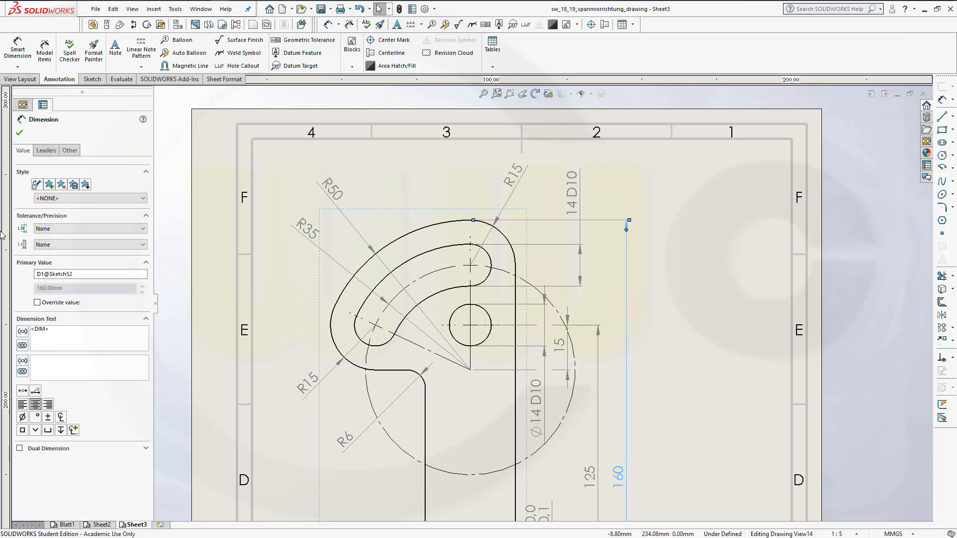
left_click(49, 150)
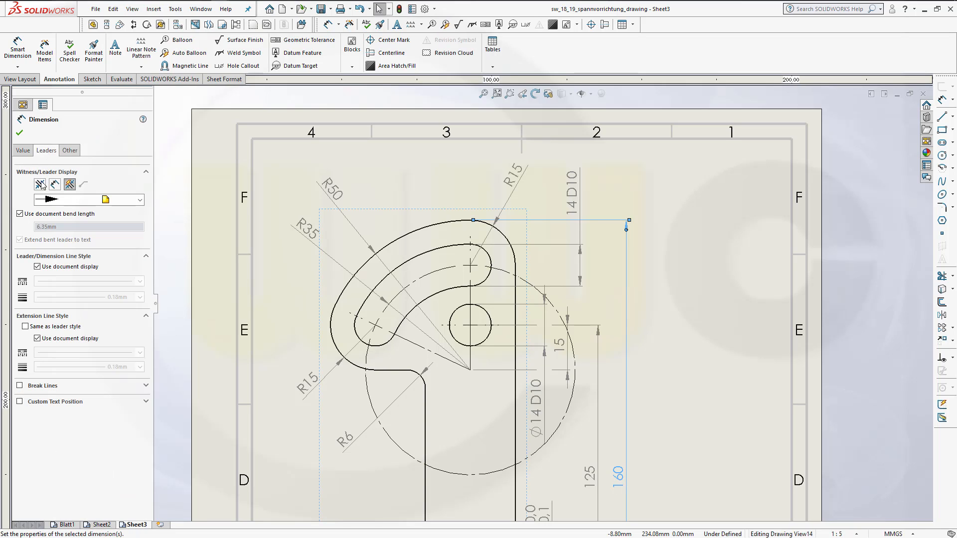
left_click(20, 385)
left_click(58, 409)
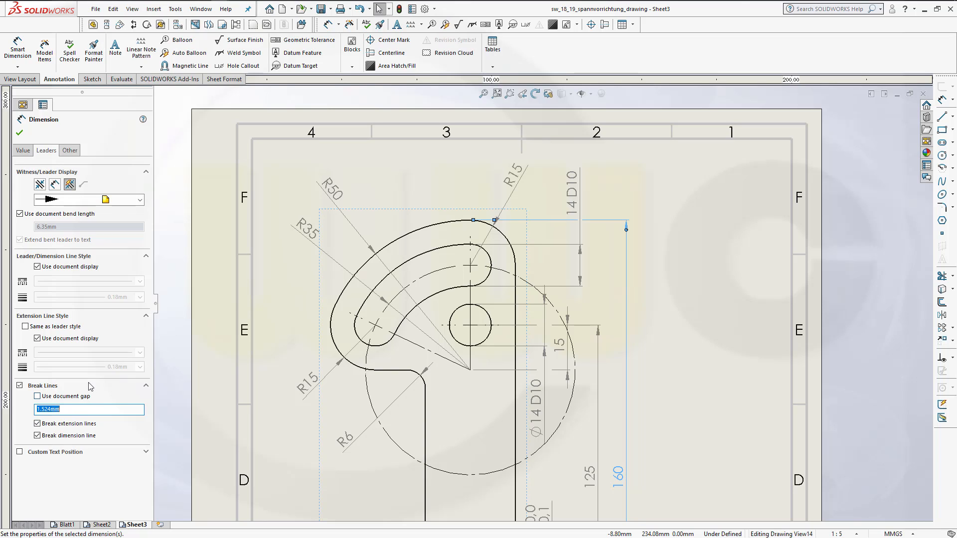
type("5.00mm")
left_click(20, 132)
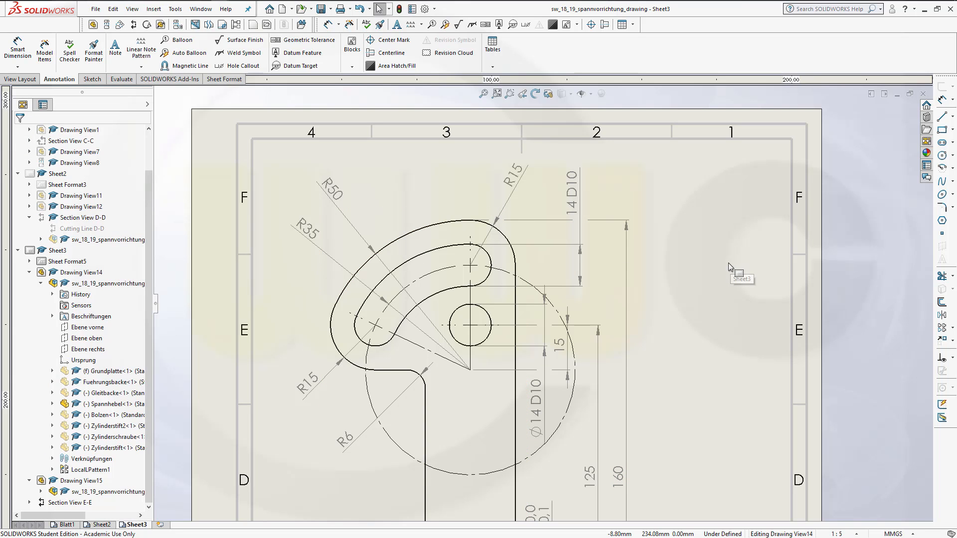
Step: Place a machining-required surface finish symbol with minimum roughness 3,2 on the sheet between the lever's front view and the title block
scroll(666, 310, "up", 4)
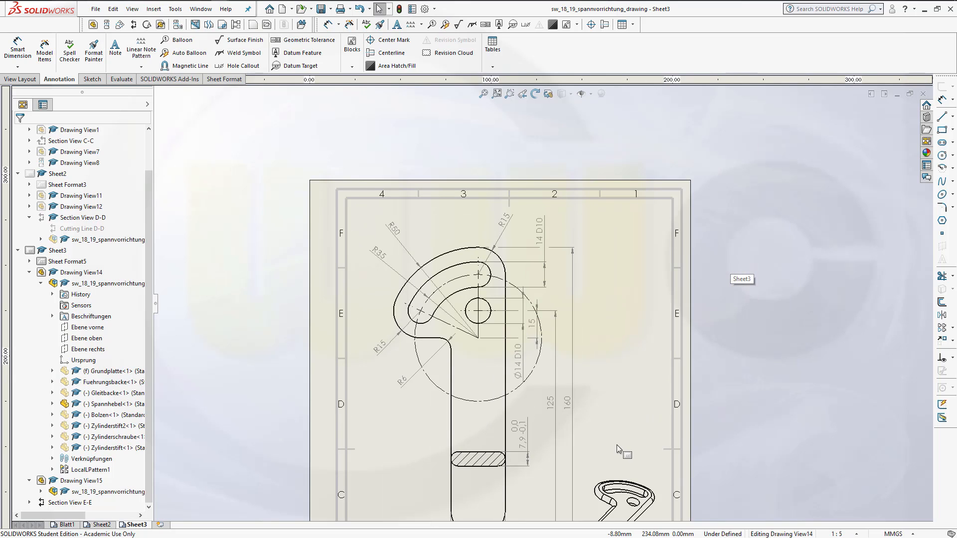
middle_click_drag(621, 436, 632, 307)
scroll(529, 443, "down", 1)
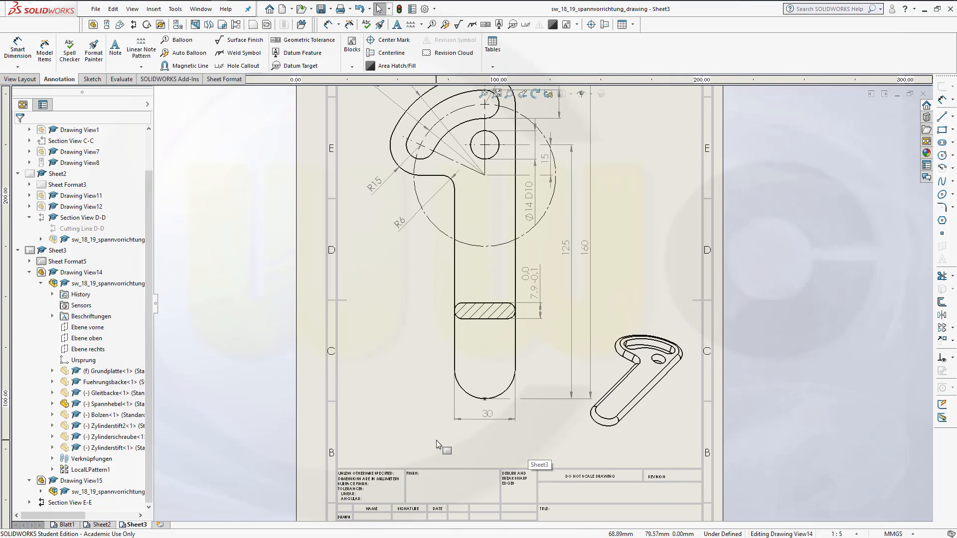
left_click(232, 42)
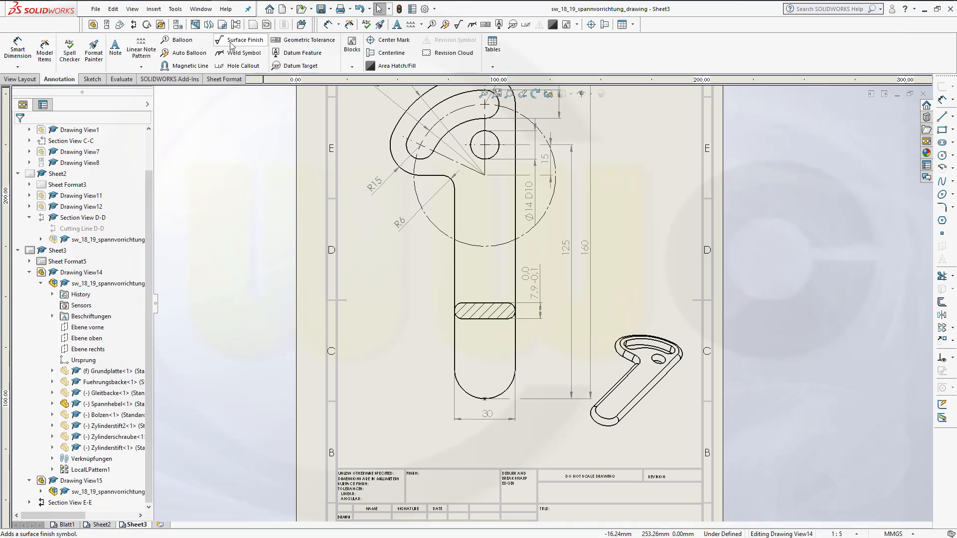
left_click(404, 451)
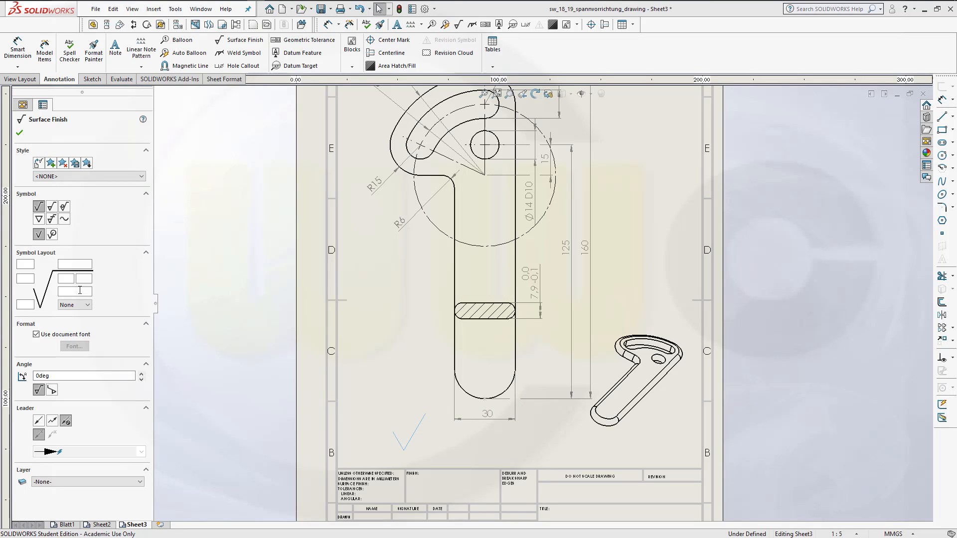
left_click(39, 219)
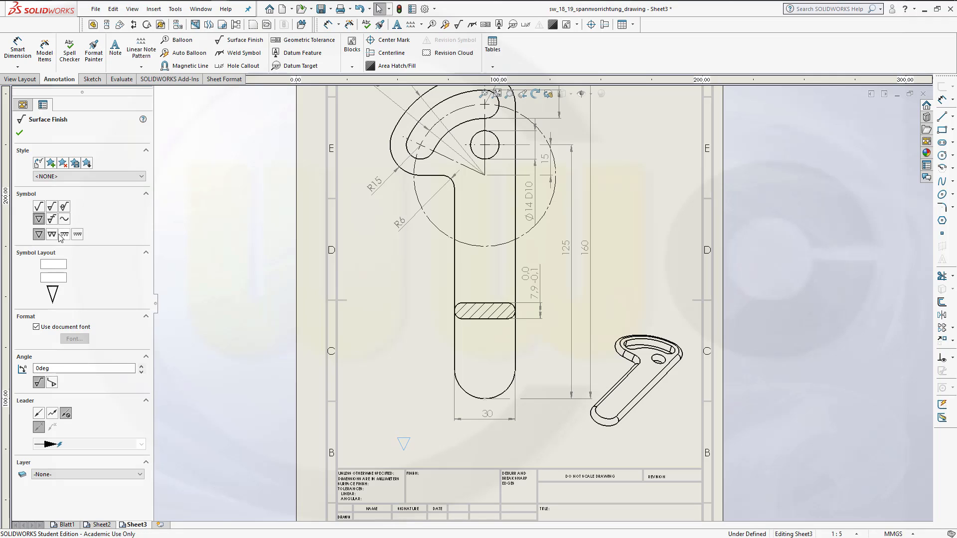
left_click(52, 208)
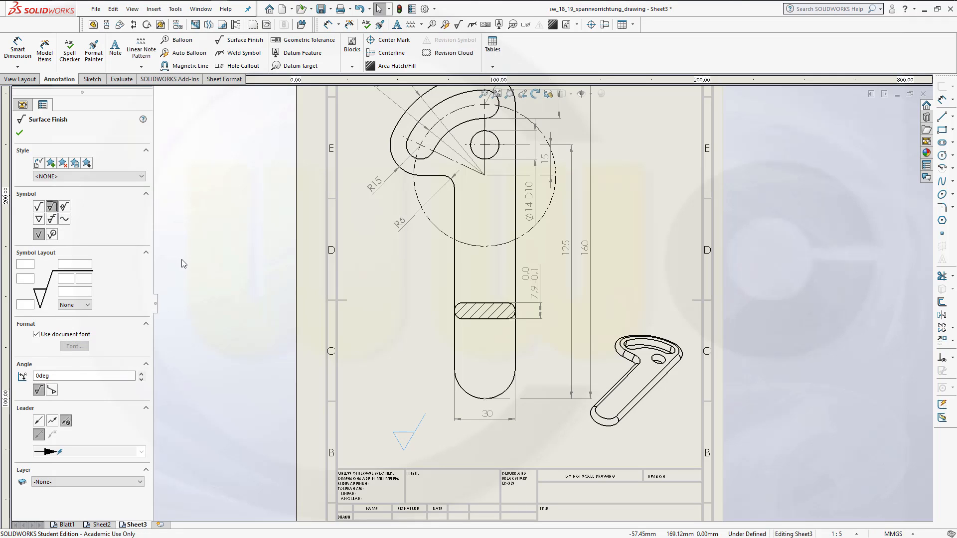
left_click(27, 279)
type("3,2")
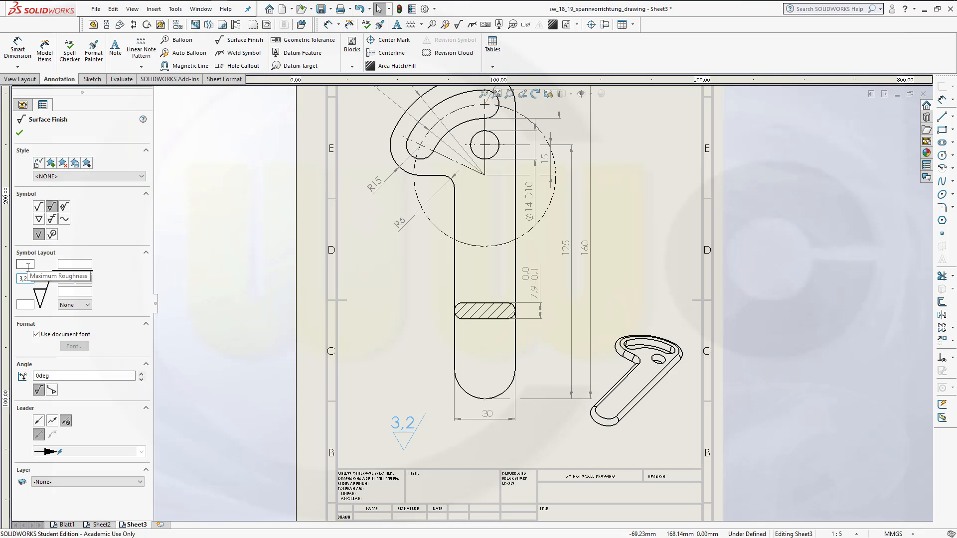
left_click(21, 132)
scroll(624, 290, "up", 1)
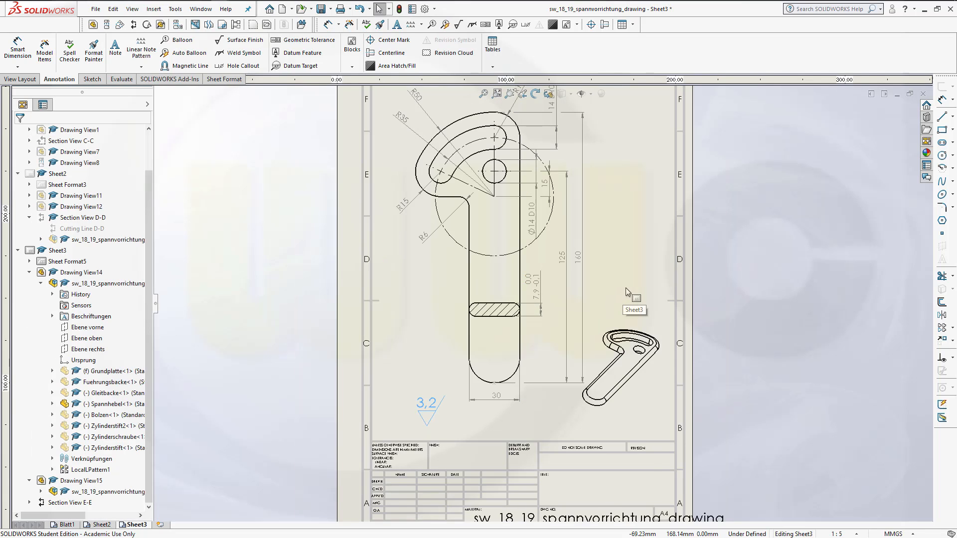
scroll(626, 288, "up", 2)
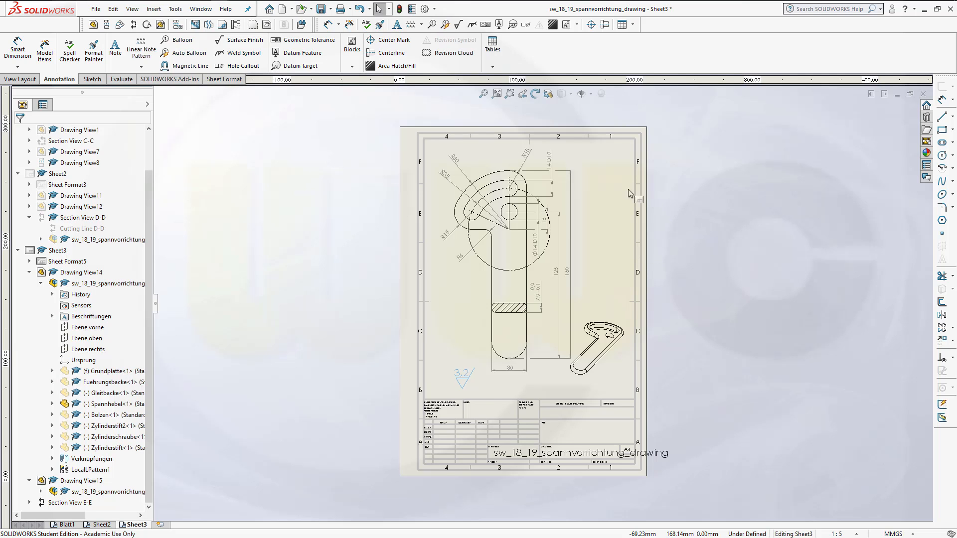
scroll(625, 190, "up", 1)
scroll(598, 193, "down", 1)
mouse_move(593, 326)
middle_mouse_down()
mouse_move(595, 286)
mouse_move(584, 303)
middle_mouse_up()
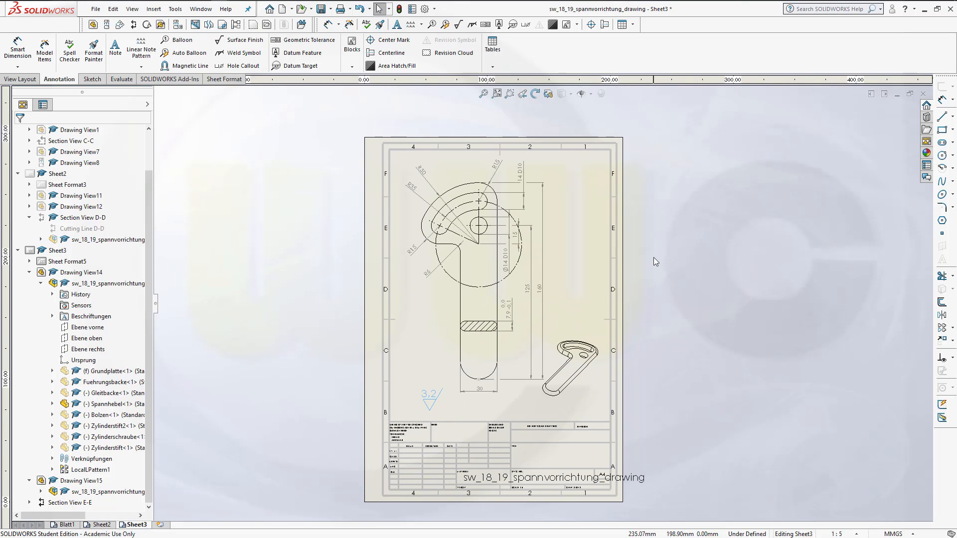